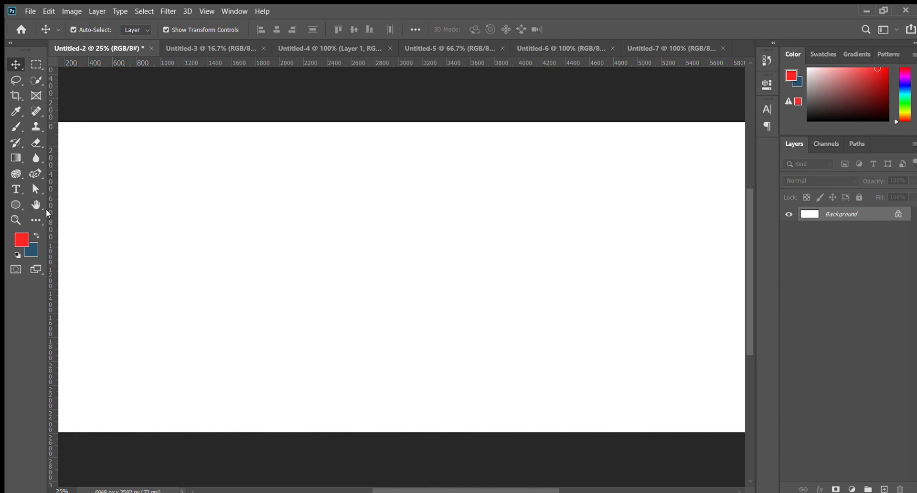
- Place a vertical and a horizontal guide through the centre of the canvas
left_click_drag(47, 210, 404, 337)
key("ctrl+minus")
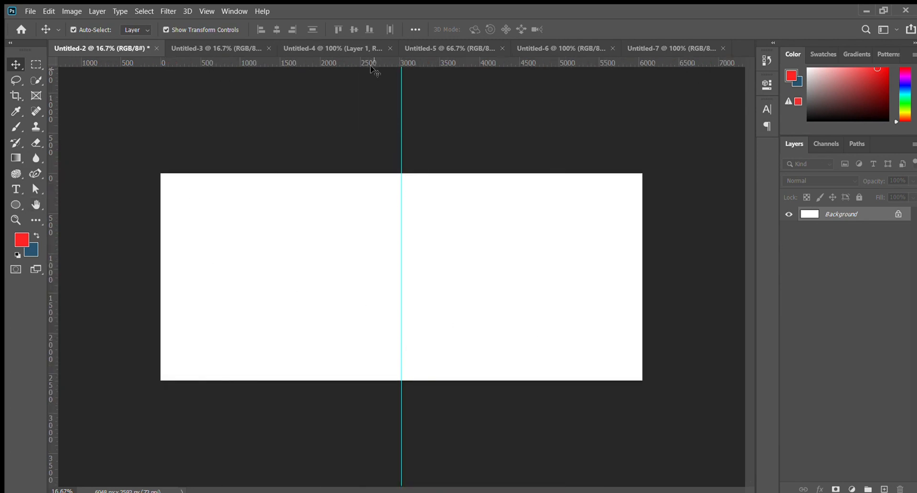
left_click_drag(371, 66, 345, 276)
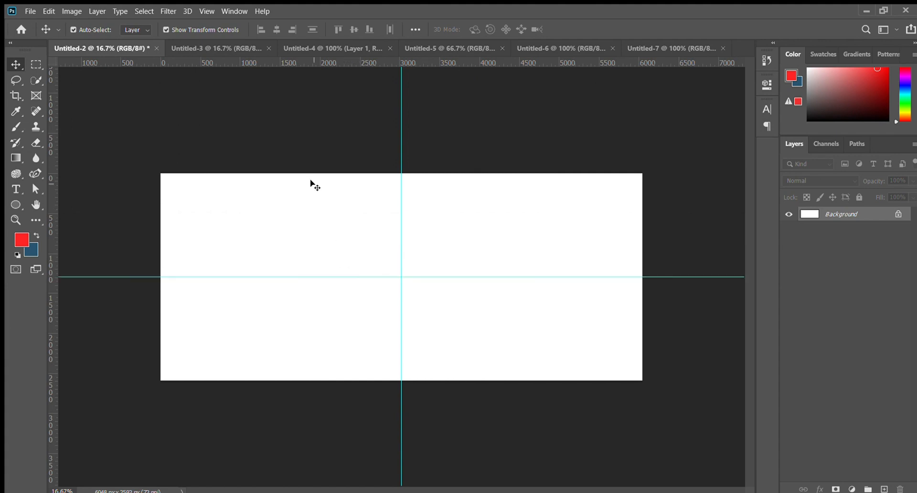
- Draw a red circle near the canvas's upper-left corner with the Ellipse tool and move it closer to the corner
left_click(11, 206)
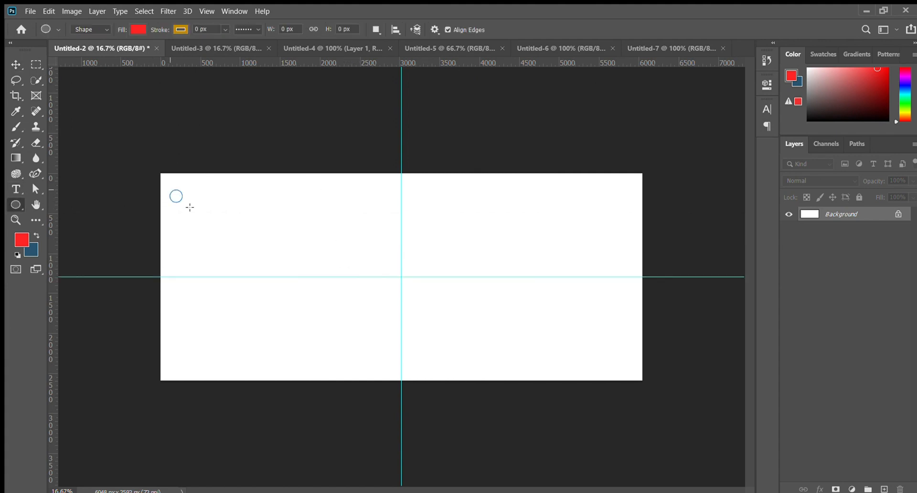
left_click_drag(235, 294, 235, 293)
key("v")
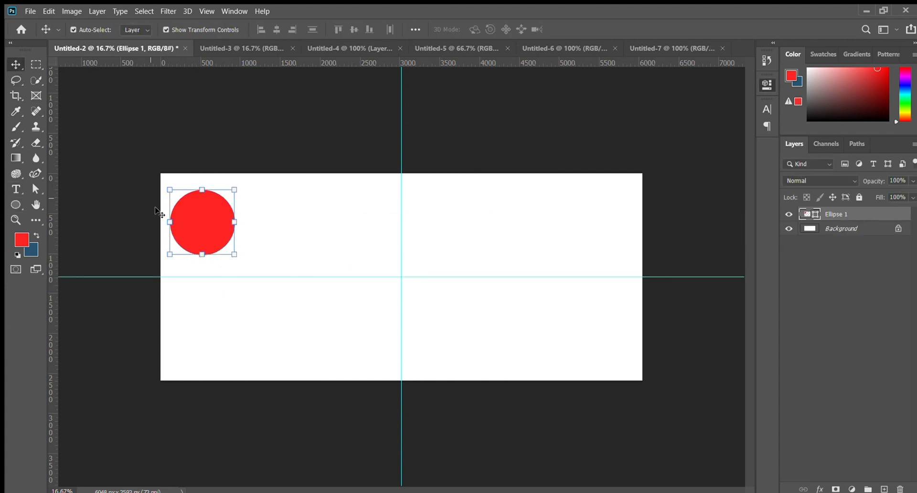
left_click_drag(193, 233, 184, 222)
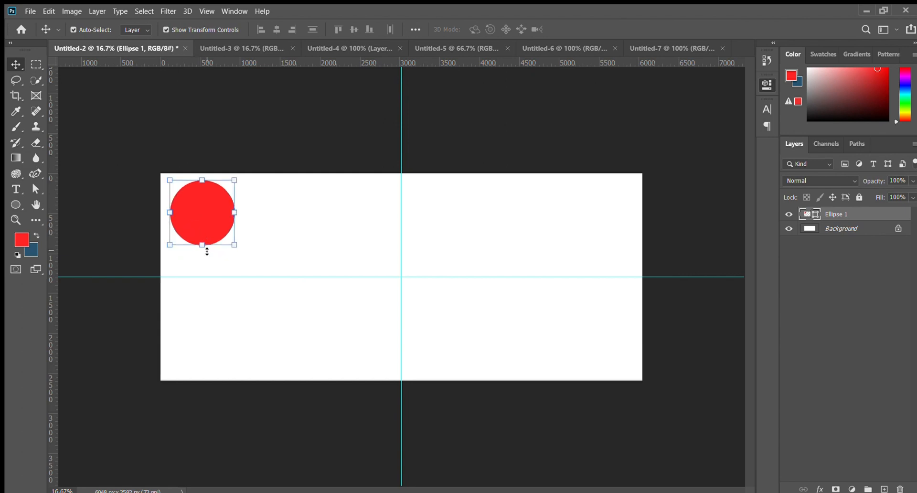
key("shift+Left")
key("shift+Up")
key("shift+Left")
left_click(194, 138)
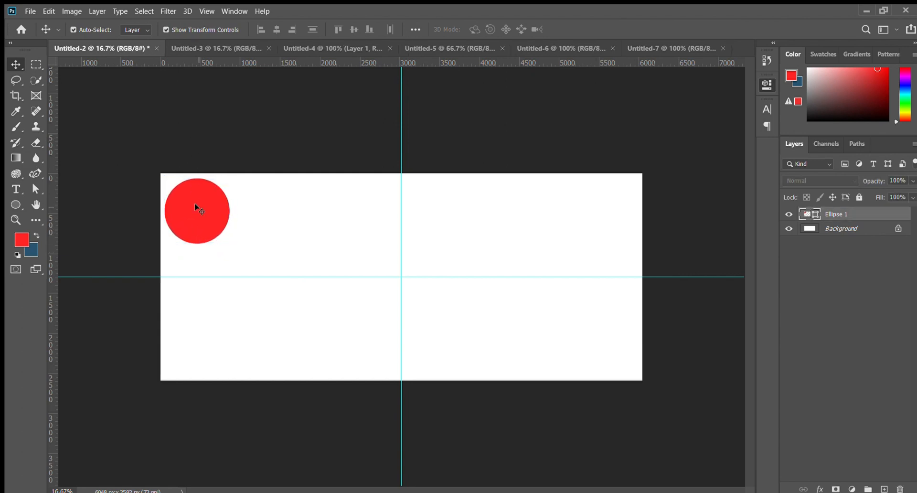
- Duplicate the red circle, fill the copy dark blue, scale it to 94.86% and offset it so a red rim shows mainly at upper left
left_click(196, 207)
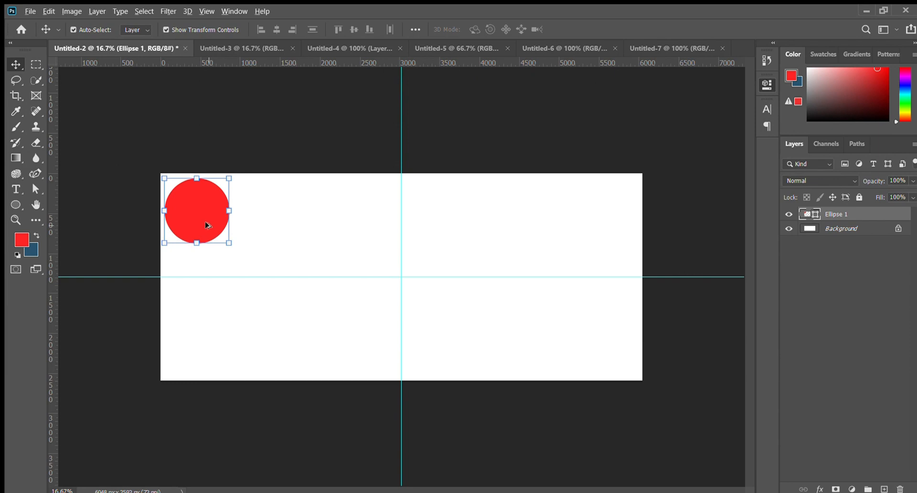
mouse_move(208, 225)
left_mouse_down("alt")
mouse_move(242, 251)
mouse_move(209, 225)
left_mouse_up("alt")
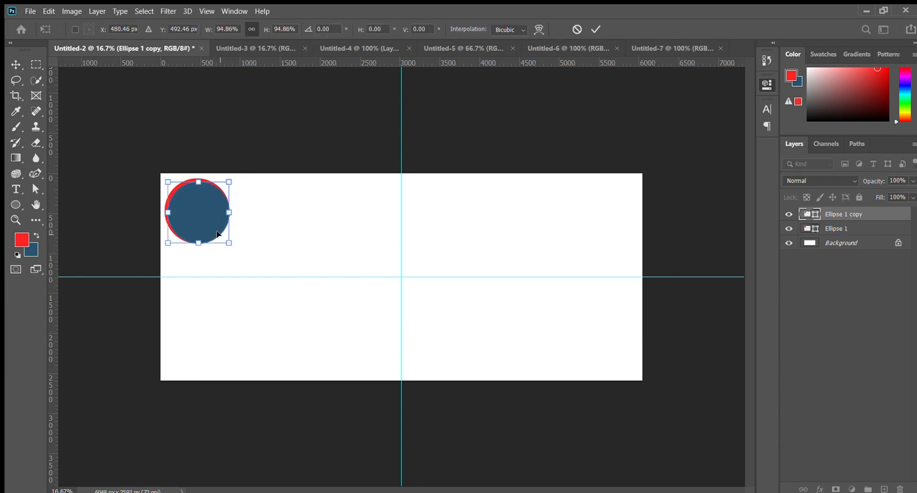
key("ctrl+plus")
key("ctrl+plus")
left_click_drag(121, 282, 393, 339)
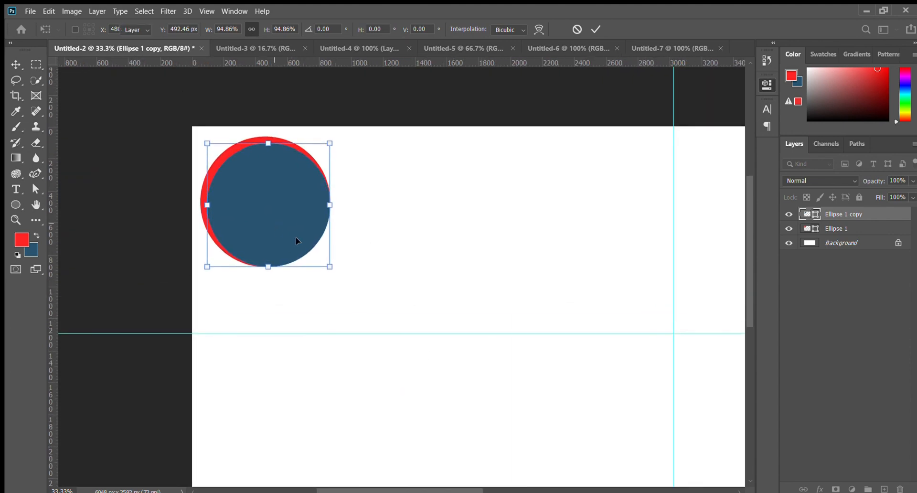
key("Return")
key("shift+Left")
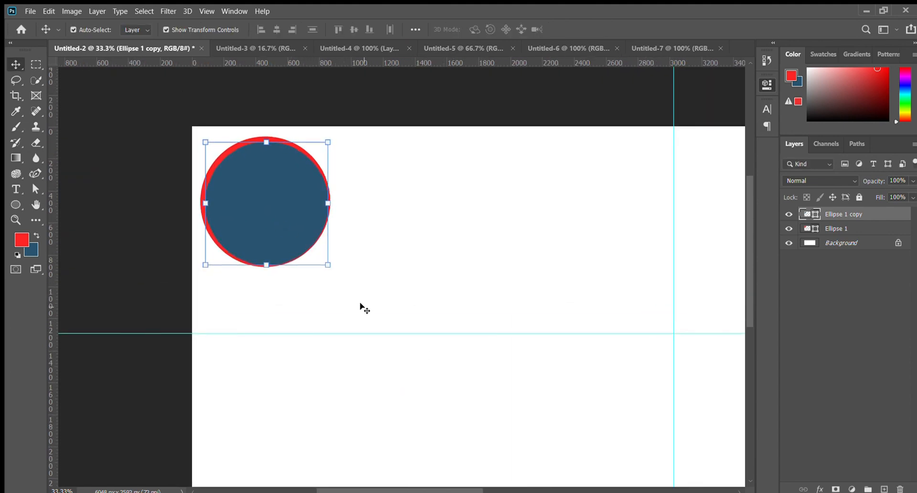
left_click(342, 298)
key("ctrl+minus")
key("ctrl+minus")
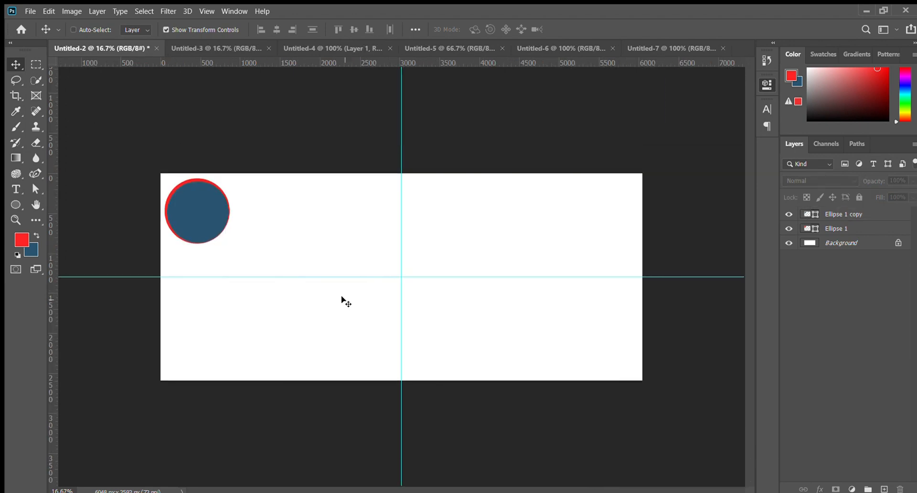
- Select both circle layers and nudge them together closer to the canvas's upper-left corner
key("ctrl+plus")
key("ctrl+minus")
left_click(174, 221, "ctrl")
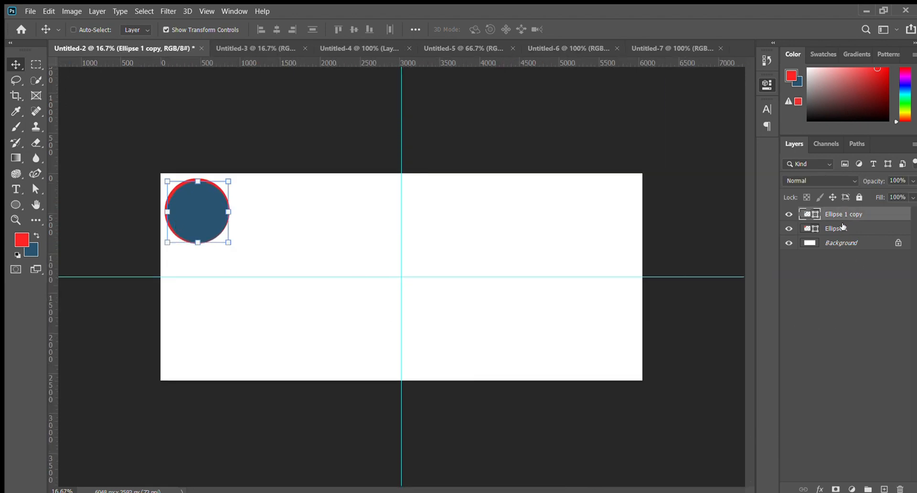
key("ctrl+alt+a")
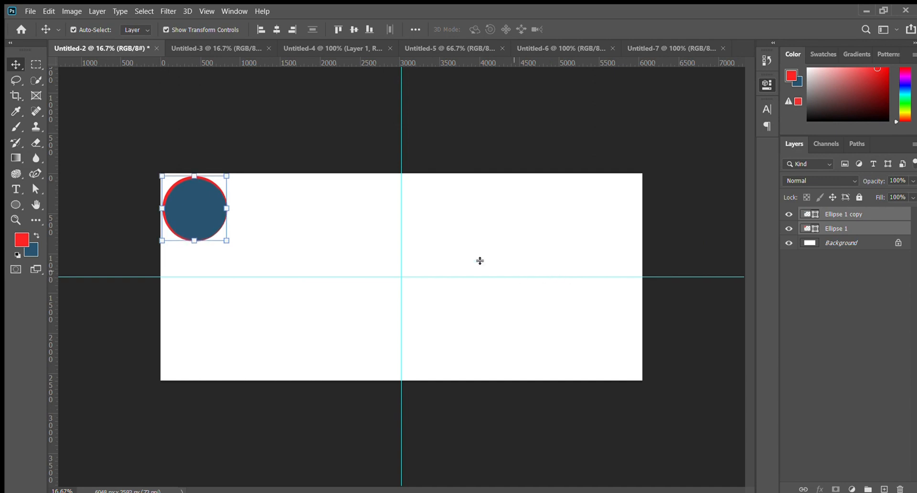
left_click(359, 135)
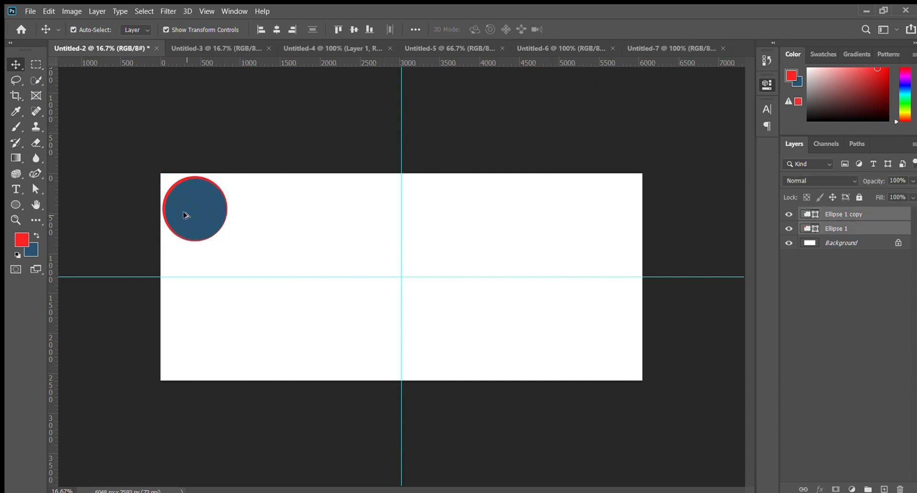
- Duplicate the circle pair into the canvas's lower-right corner and rotate the copy by 145.71°
left_click_drag(187, 213, 578, 354)
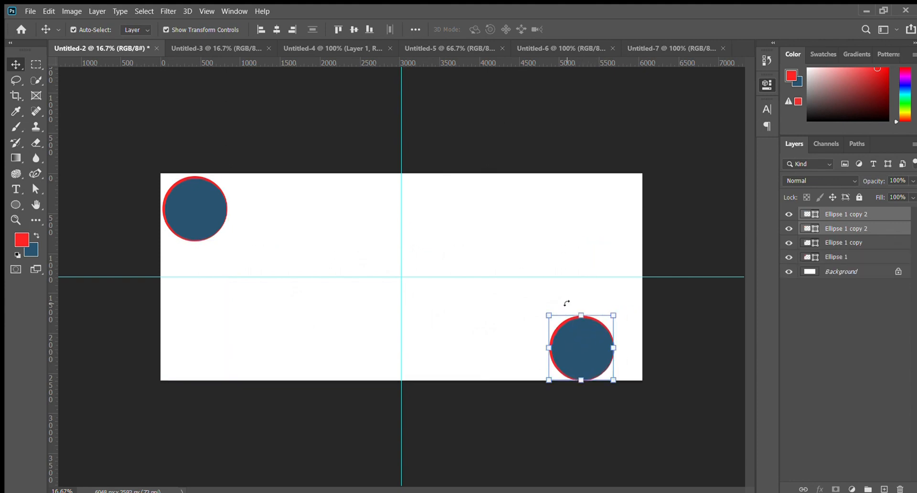
left_click_drag(567, 303, 659, 405)
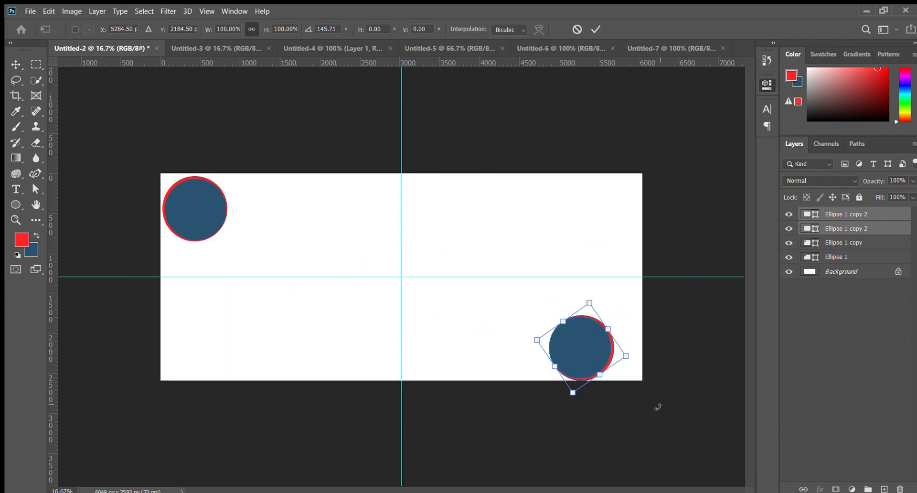
left_click_drag(569, 357, 594, 356)
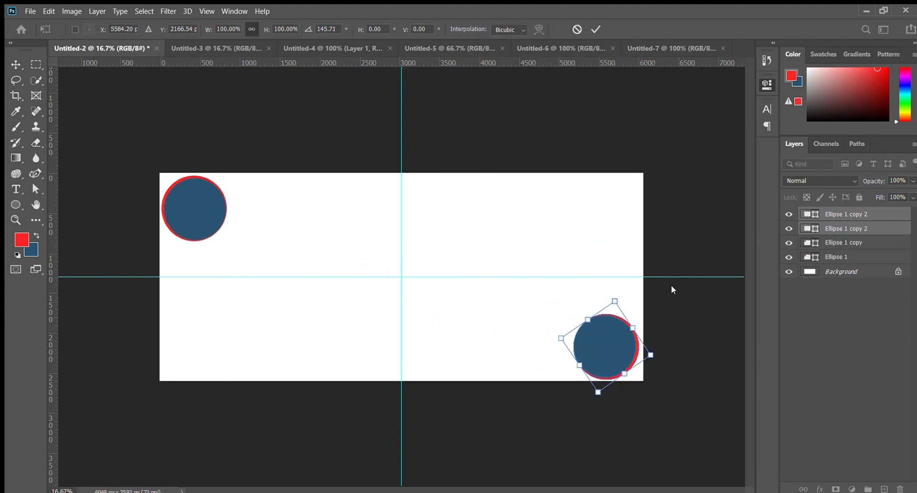
- Nudge the rotated circle pair closer to the lower-right corner, at X 5620.20 px and Y 2160.54 px, and apply the transform
key("ctrl+plus")
left_click_drag(584, 410, 217, 274)
key("Up")
key("Up")
key("Up")
key("Up")
key("Up")
key("Up")
key("Up")
key("Up")
key("Up")
key("Up")
key("Up")
key("Up")
key("Up")
key("Up")
key("Up")
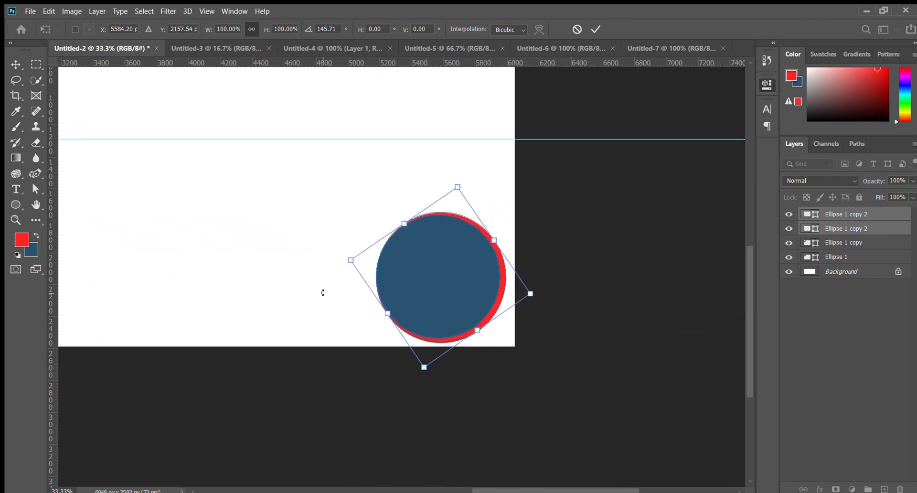
key("Right")
key("Right")
key("Right")
key("Right")
key("Right")
key("Right")
key("Right")
key("Right")
key("Right")
key("Right")
key("Right")
key("Right")
key("Right")
key("Right")
key("Right")
key("Right")
key("Down")
key("Down")
key("Down")
key("Down")
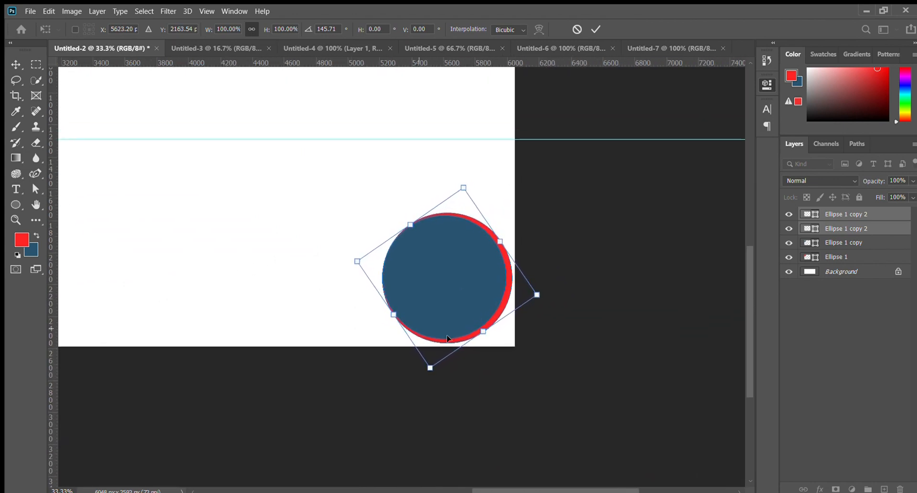
key("Left")
key("Left")
key("Up")
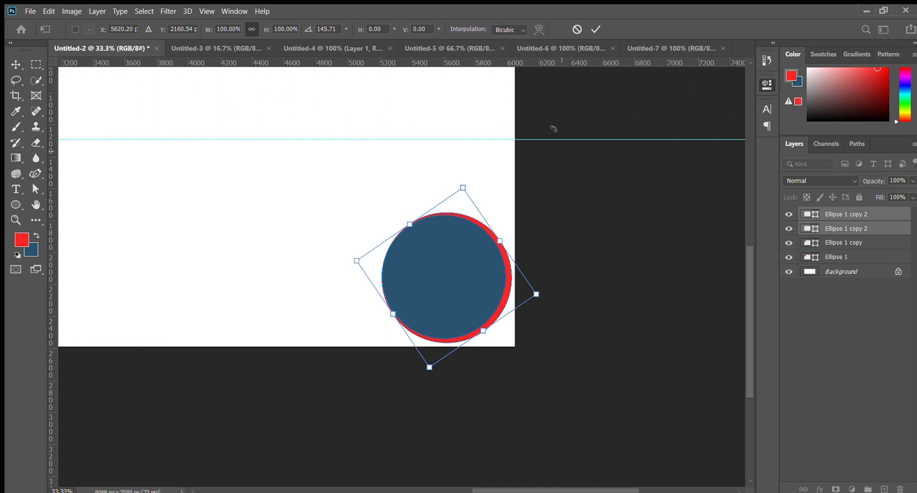
left_click(595, 31)
left_click(586, 367)
left_click(435, 292)
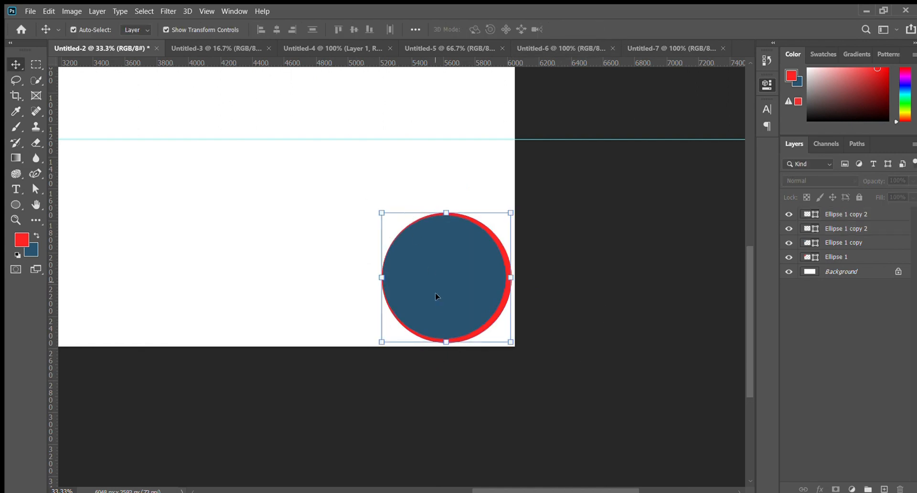
left_click(569, 354)
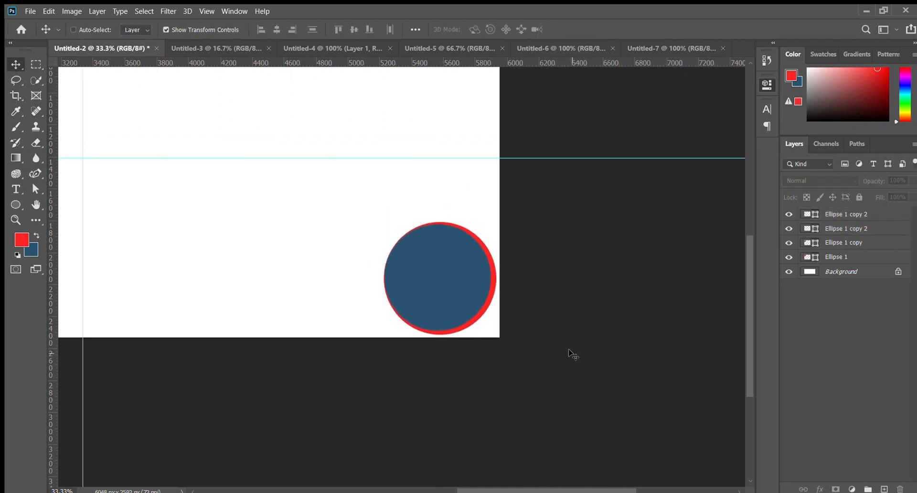
key("ctrl+minus")
key("ctrl+minus")
key("ctrl+minus")
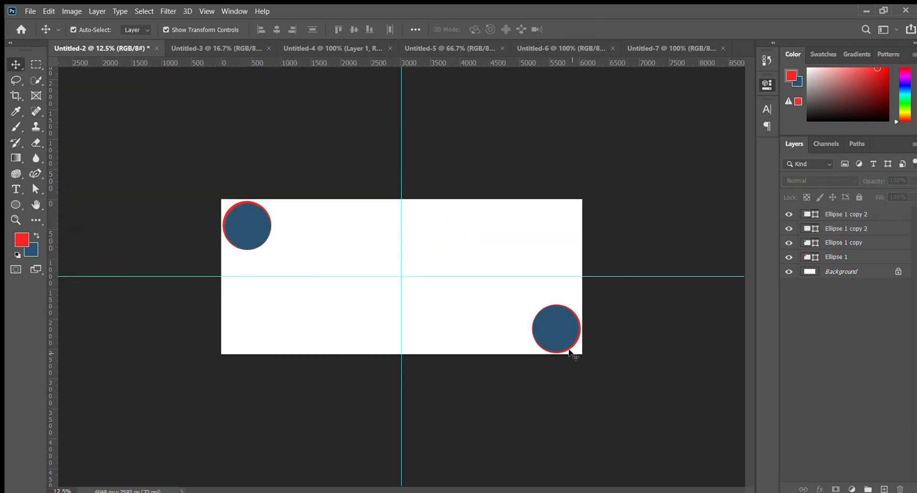
key("ctrl+plus")
key("ctrl+plus")
key("ctrl+minus")
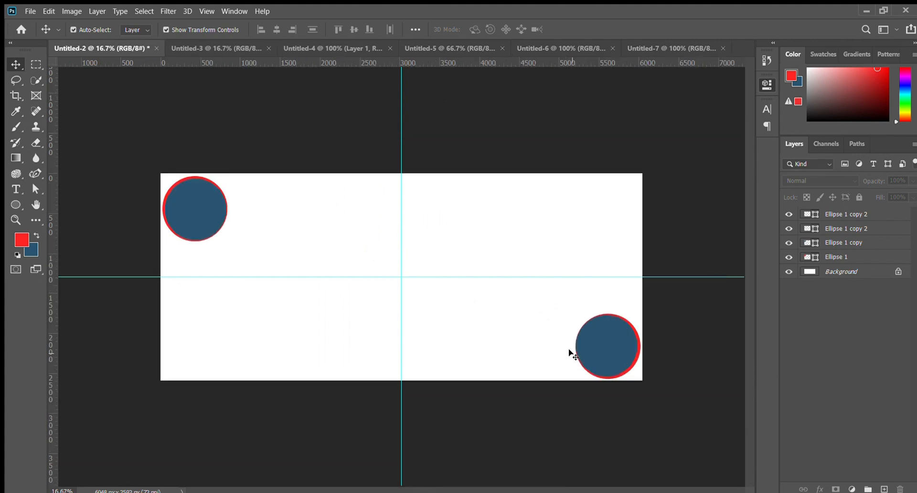
right_click(8, 205)
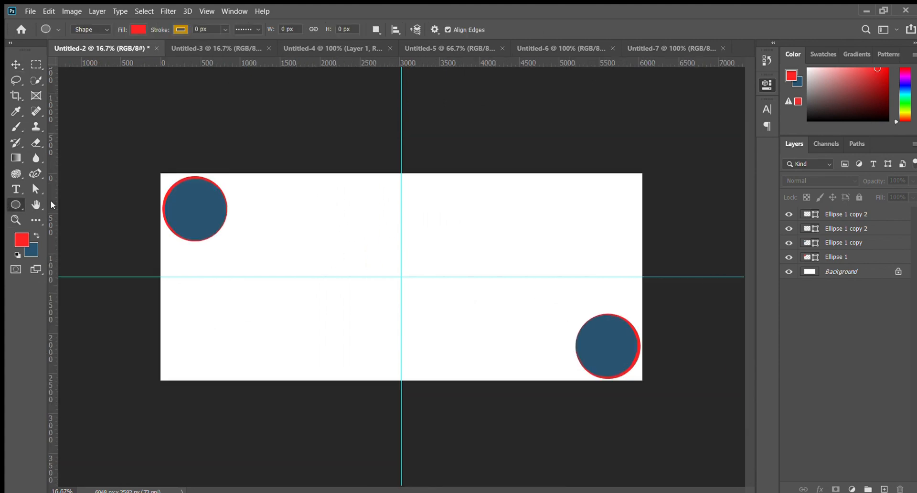
left_click(51, 201)
left_click_drag(170, 348, 532, 375)
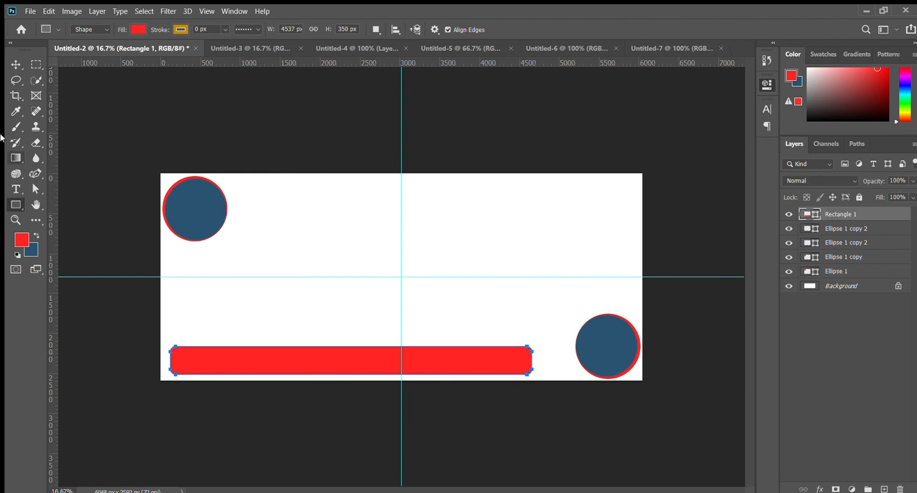
key("v")
left_click_drag(300, 356, 326, 355)
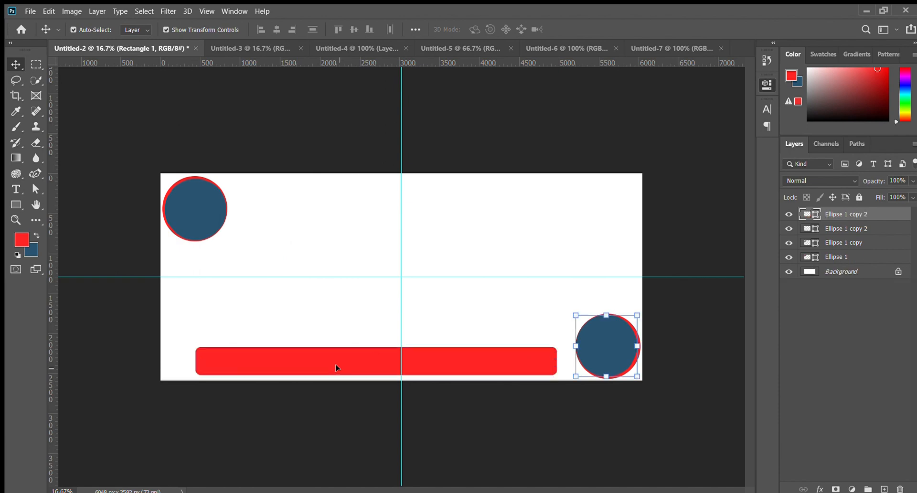
key("Delete")
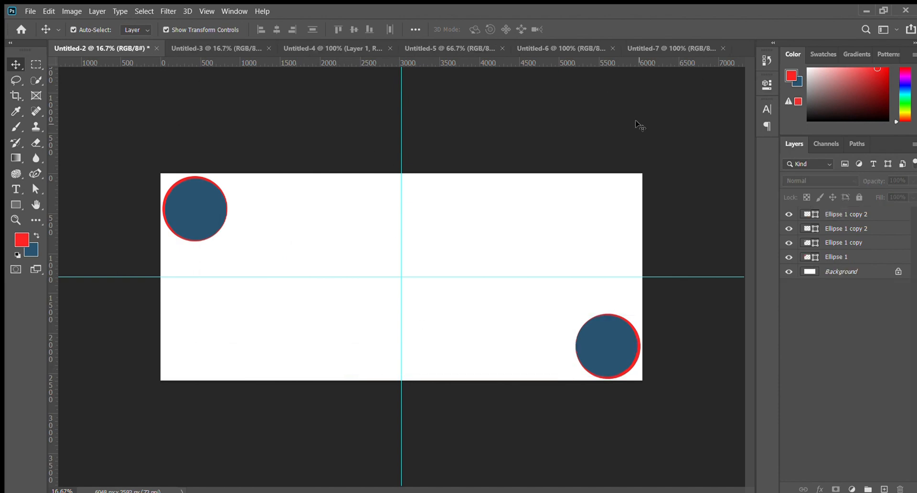
- Bring the beach photo from the Untitled-4 document into Untitled-2 and place its layer directly above the Background
left_click(430, 48)
left_click(306, 49)
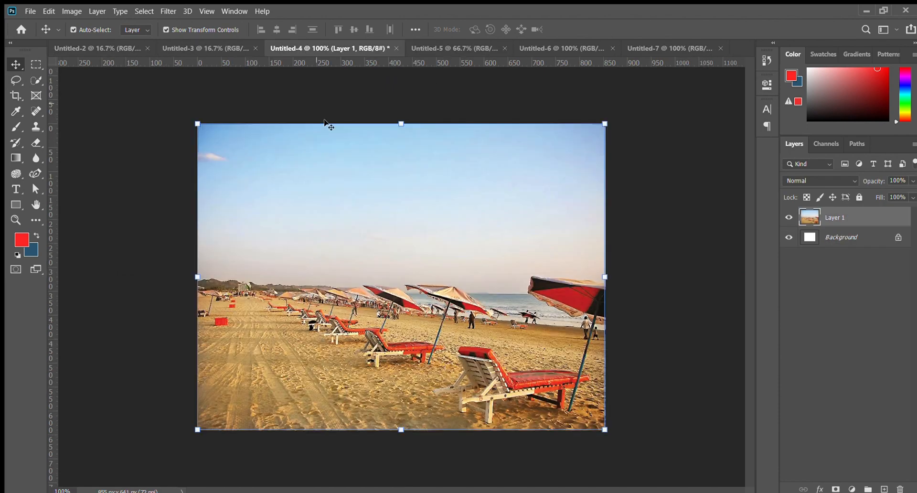
left_click_drag(255, 185, 327, 261)
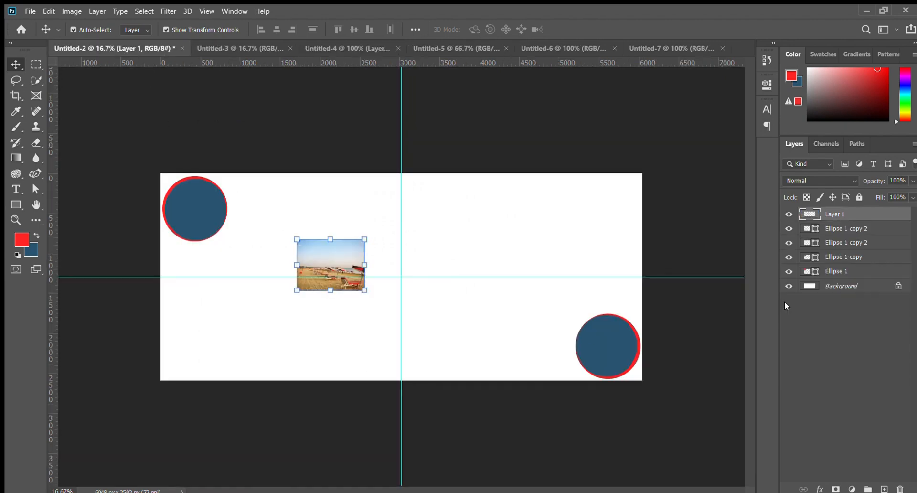
left_click_drag(838, 285, 837, 282)
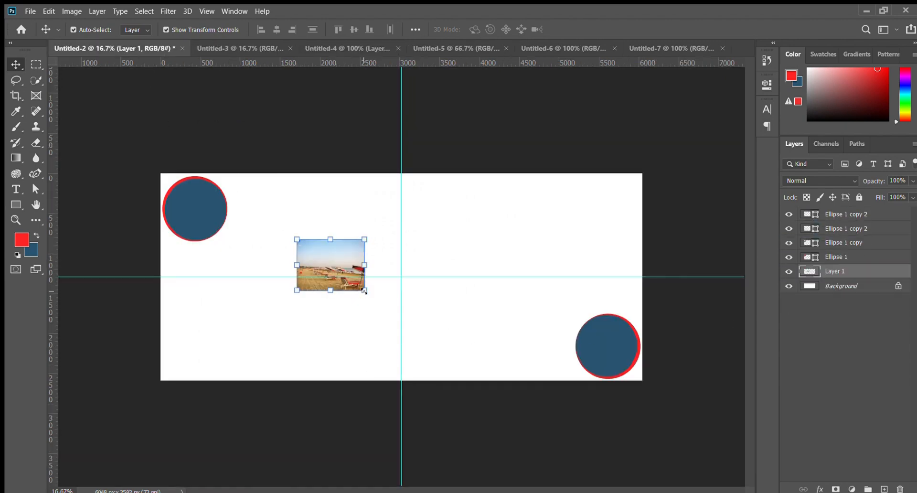
- Enlarge the beach photo to 791.97% width and 667.18% height, position it over the canvas, and set its opacity to 39%
left_click_drag(364, 291, 793, 479)
left_click_drag(481, 300, 339, 129)
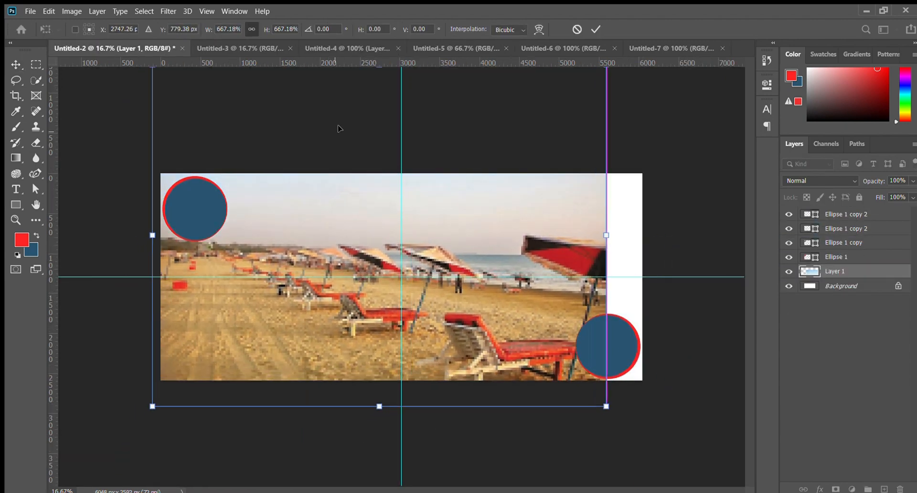
left_click_drag(605, 235, 692, 235)
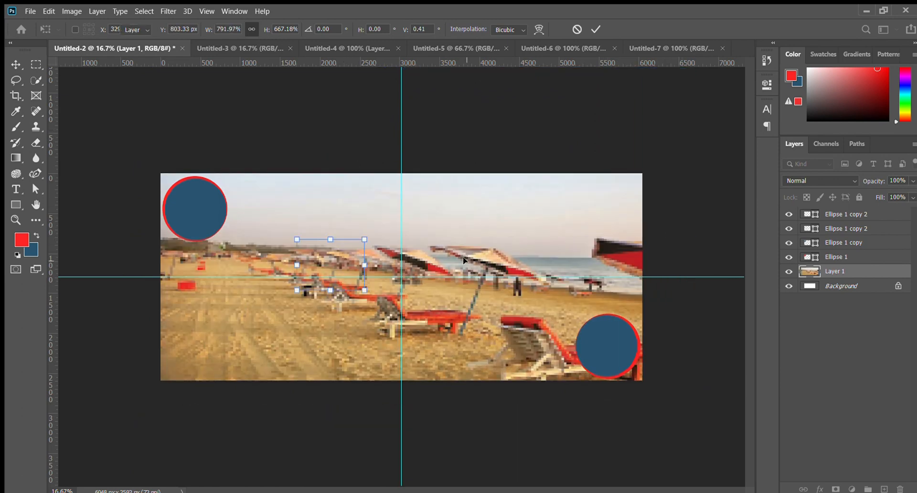
key("Return")
left_click_drag(457, 314, 449, 288)
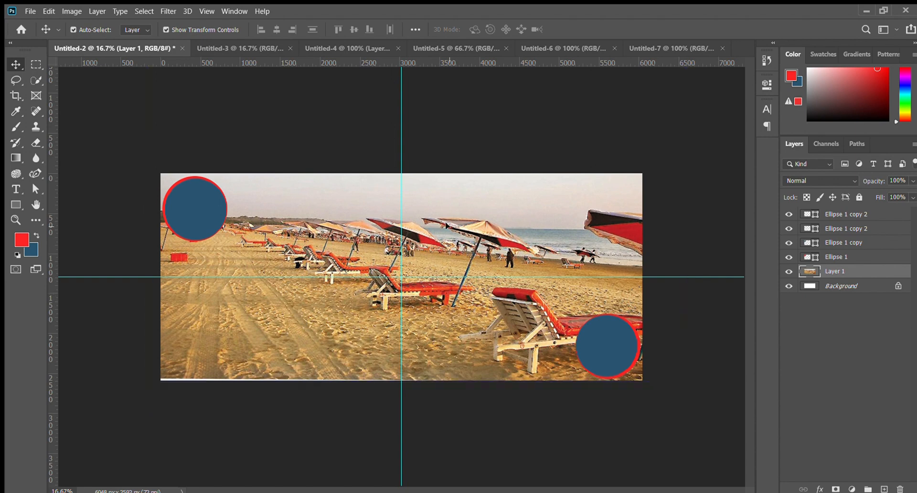
left_click_drag(875, 180, 837, 189)
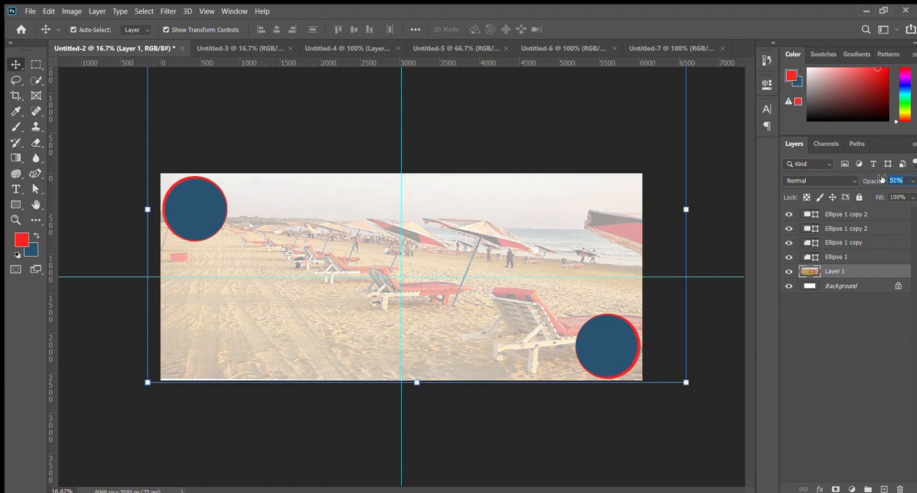
left_click_drag(872, 183, 865, 181)
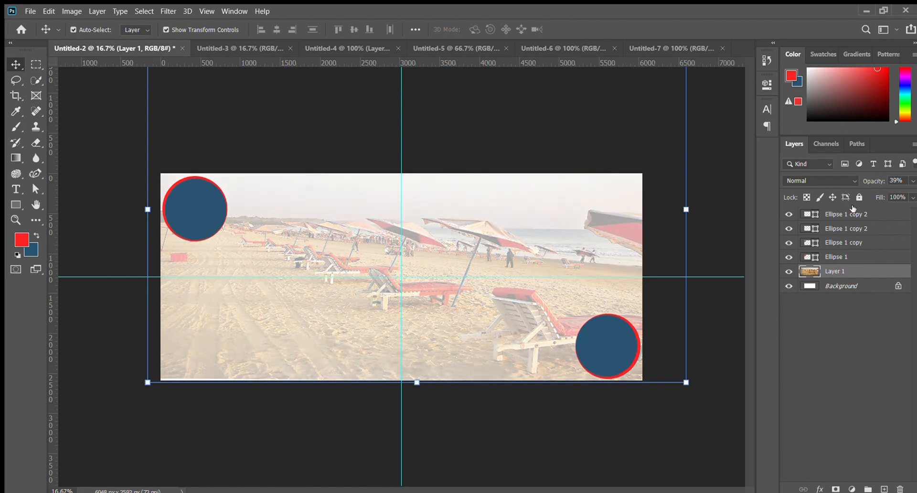
- Set the beach photo's opacity to 45%
type("45")
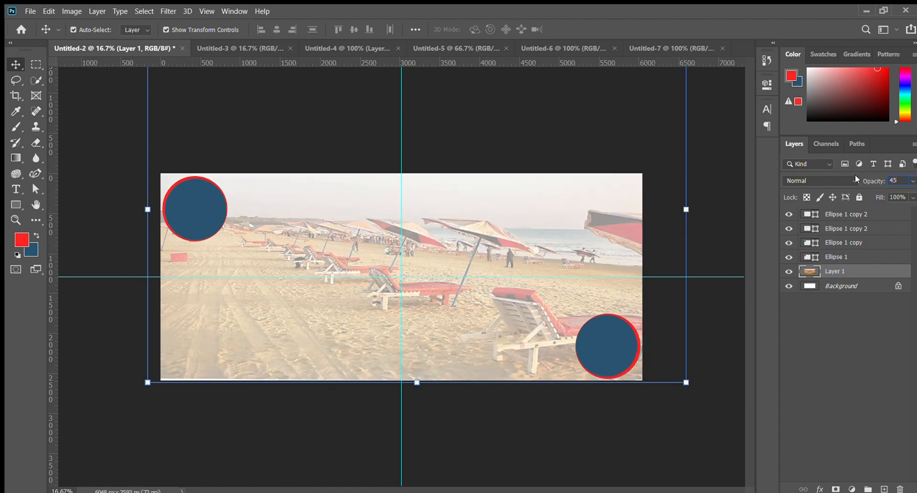
left_click(79, 102)
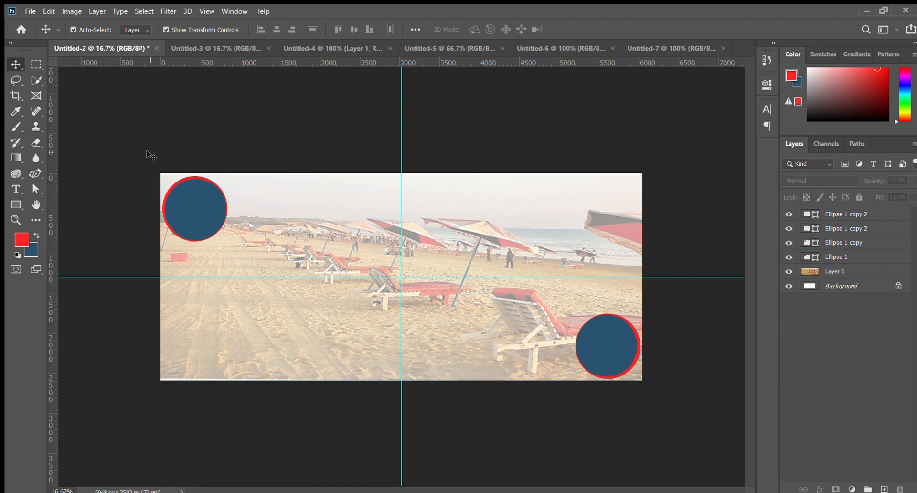
left_click(330, 260)
left_click(130, 130)
- Bring the text বিসমিল্লাহির রাহমানির রাহীম from Untitled-3 into Untitled-2 and place it near the middle of the banner's upper edge
left_click(205, 47)
left_click_drag(358, 189, 226, 125)
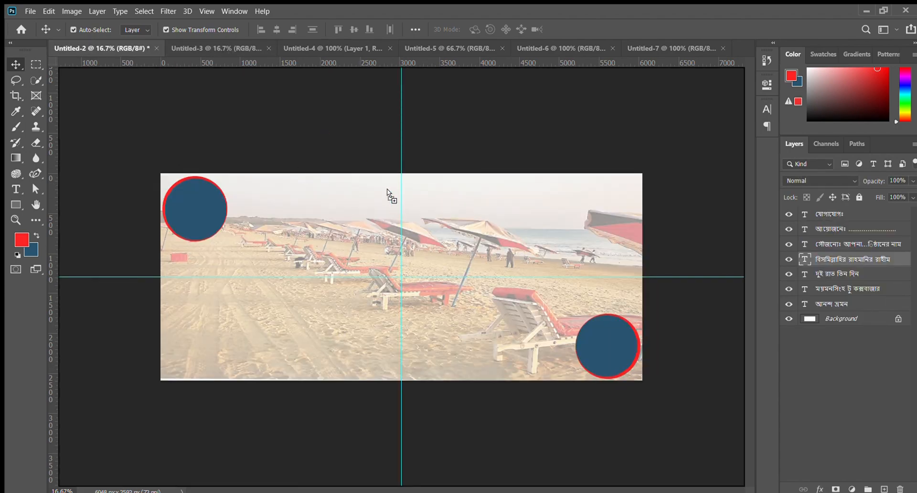
left_click_drag(387, 188, 388, 189)
key("ctrl+plus")
key("ctrl+plus")
key("ctrl+plus")
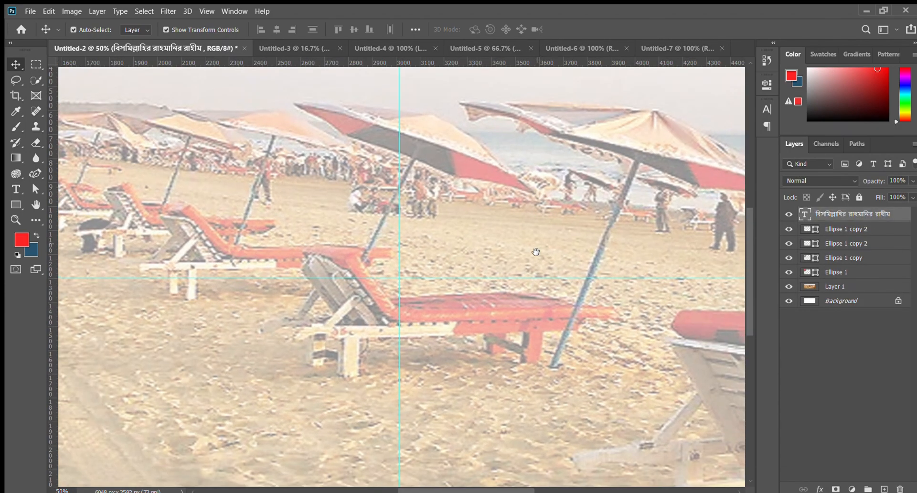
left_click_drag(536, 253, 490, 430)
key("ctrl+minus")
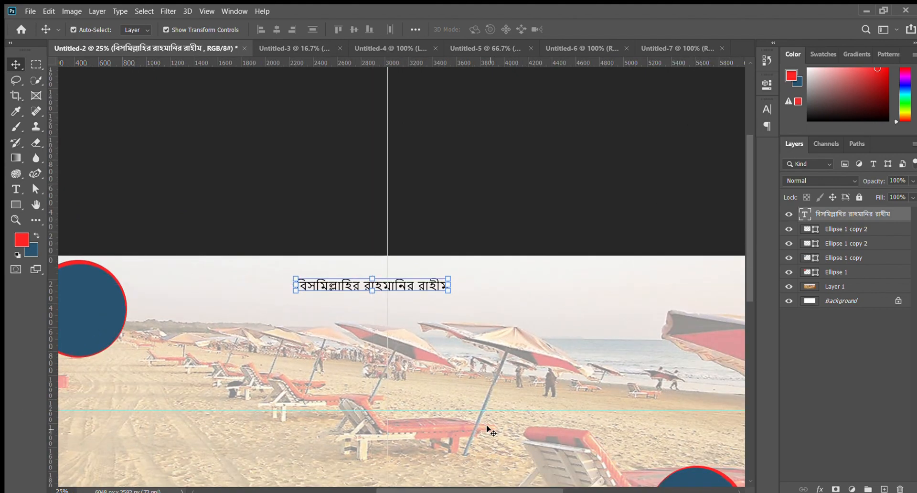
key("ctrl+minus")
key("ctrl+plus")
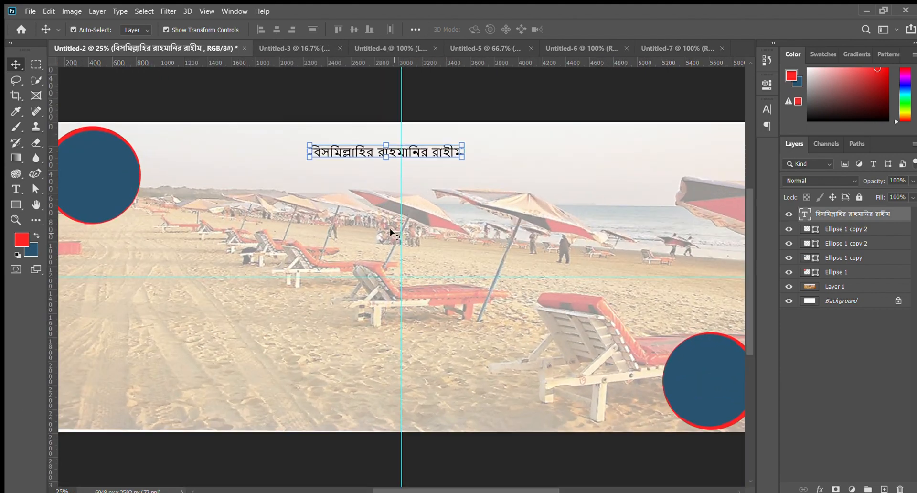
left_click_drag(381, 146, 422, 132)
left_click(477, 102)
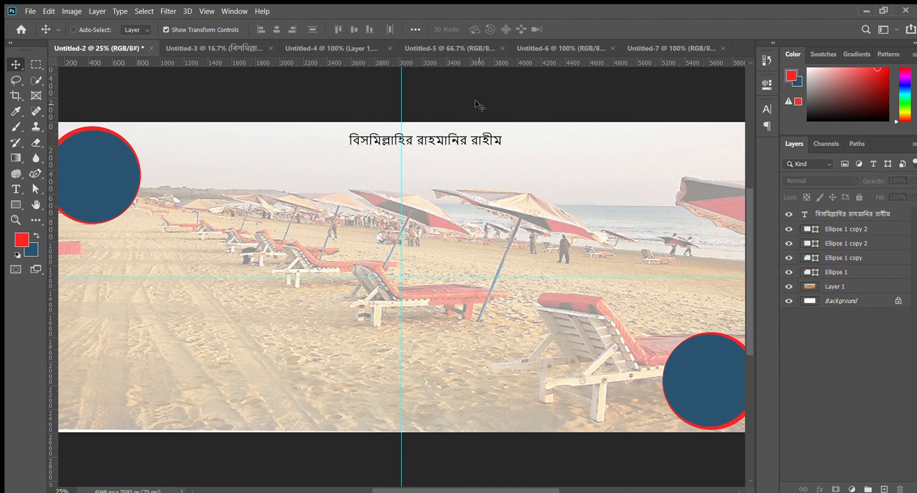
- Bring the large red title আনন্দ ভ্রমন from Untitled-3 into the banner and place it beneath the small top line
key("ctrl+minus")
key("ctrl+minus")
key("ctrl+plus")
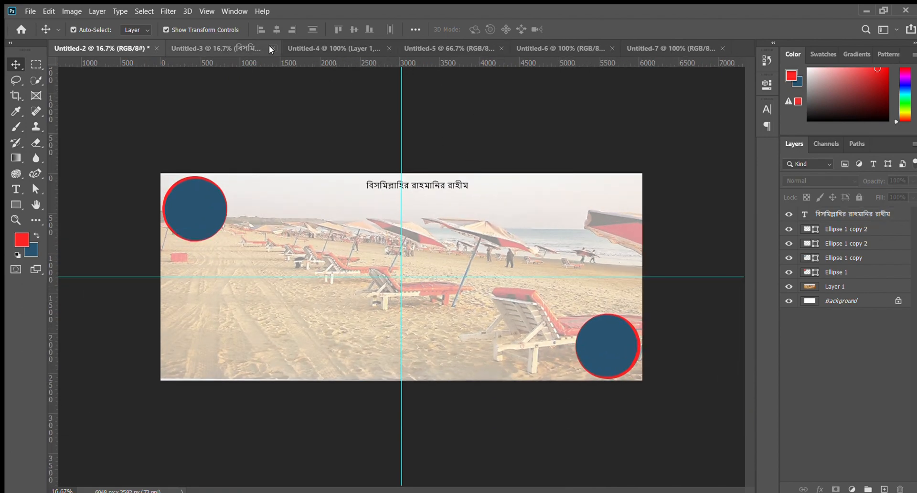
left_click(243, 45)
left_click(101, 49)
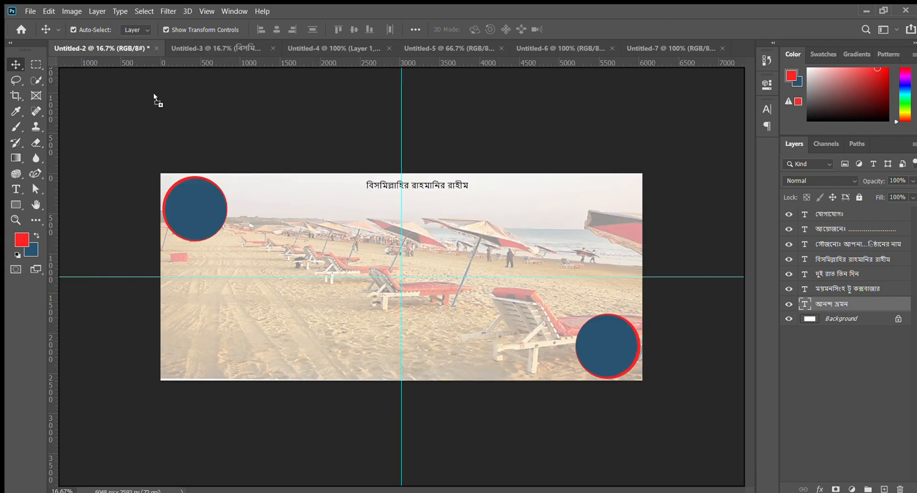
left_click_drag(396, 215, 397, 216)
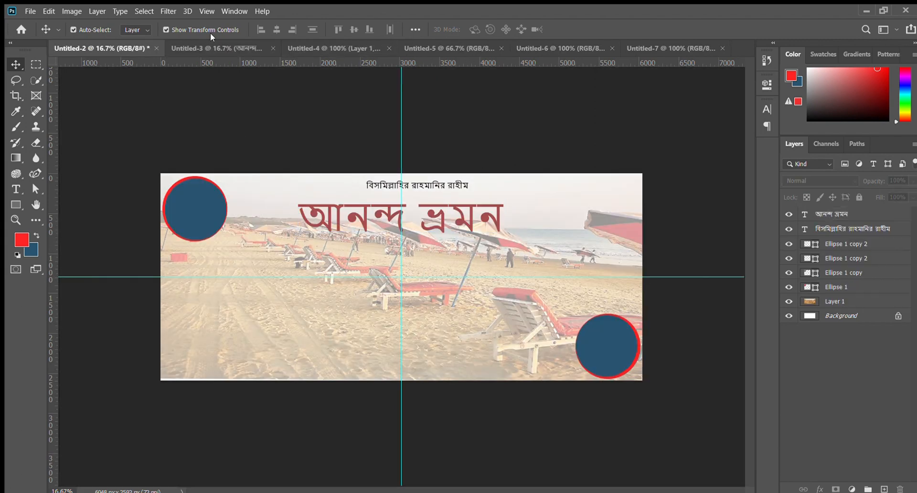
- Bring the text ময়মনসিংহ টু কক্সবাজার from Untitled-3 into the banner and centre it directly beneath the red title
key("ctrl+plus")
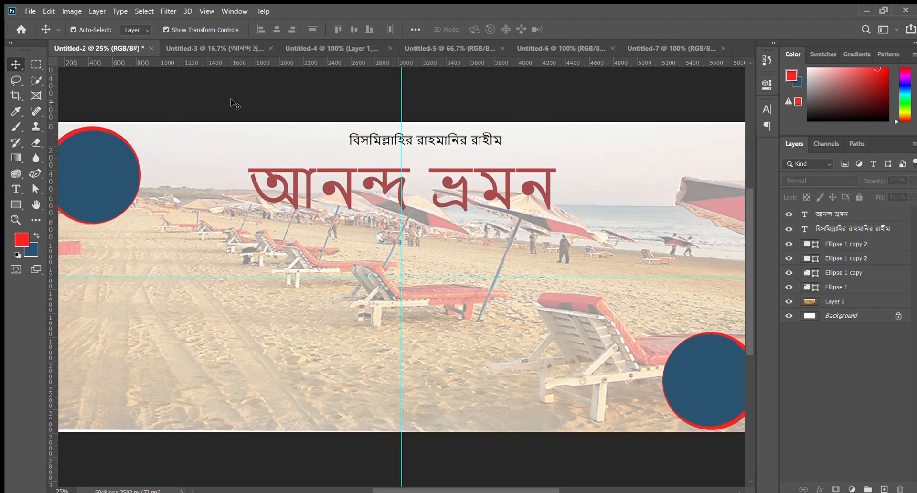
left_click(232, 47)
left_click_drag(352, 257, 345, 218)
left_click_drag(420, 247, 441, 248)
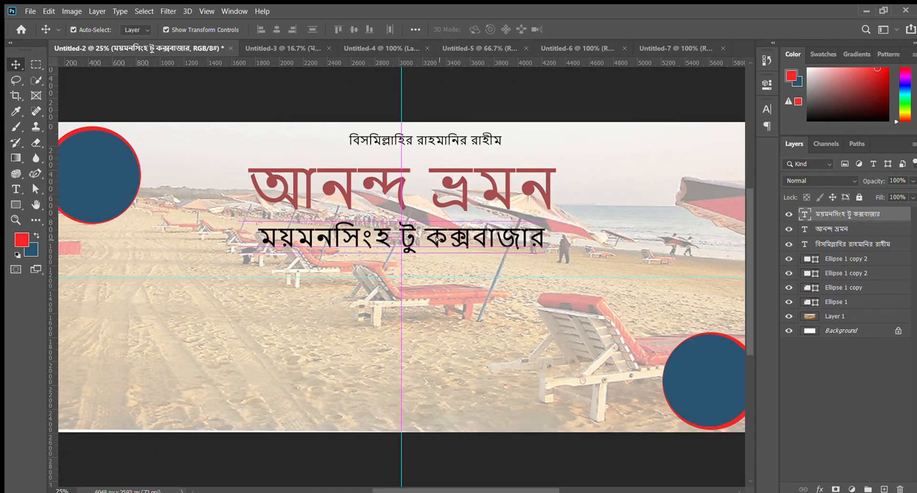
double_click(441, 248)
- Bring the দুই রাত তিন দিন line and the dotted আয়োজনেঃ line from Untitled-3 into the banner, stacked beneath the route text
left_click(263, 47)
left_click_drag(360, 280, 380, 384)
left_click(556, 91)
left_click(206, 49)
left_click(213, 48)
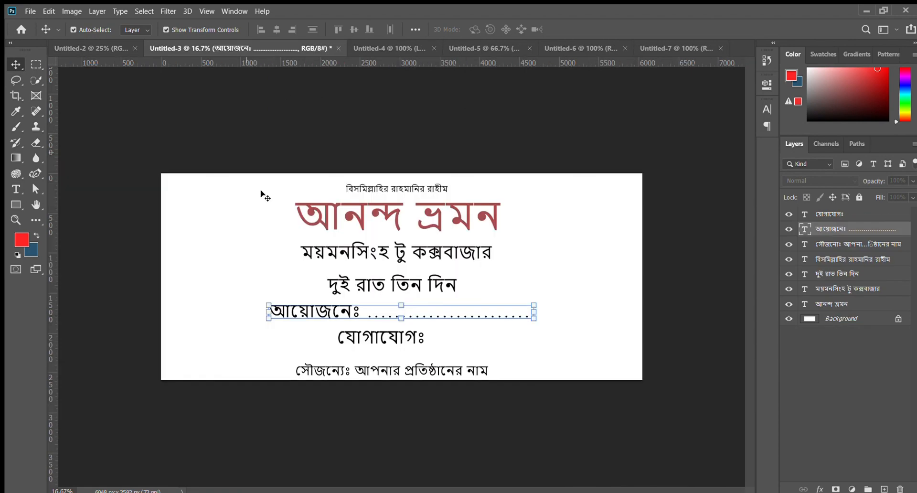
- Bring the যোগাযোগঃ and সৌজন্যেঃ আপনার প্রতিষ্ঠানের নাম lines from Untitled-3 into the banner's lower part
left_click_drag(361, 347, 297, 211)
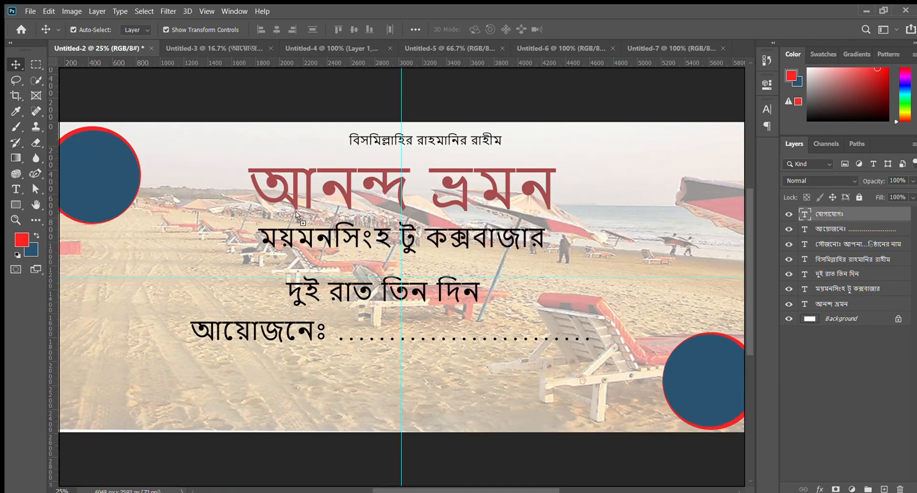
left_click_drag(393, 377, 378, 399)
left_click(213, 48)
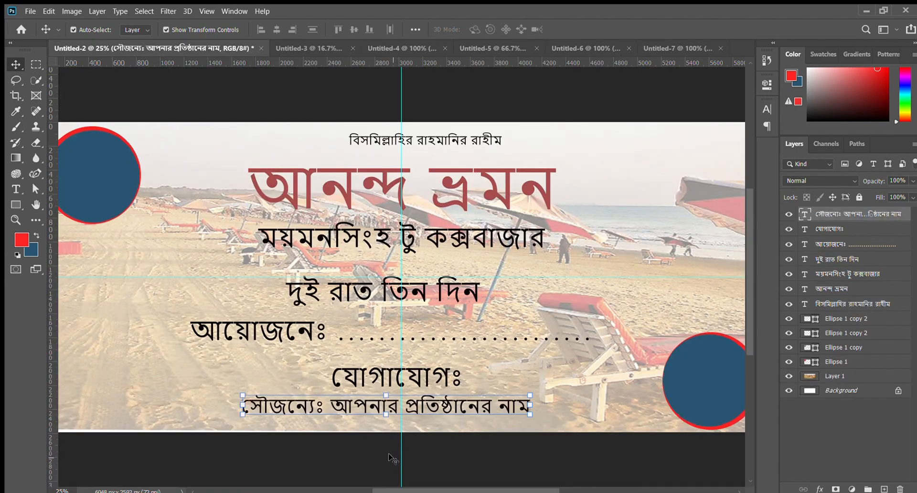
- Nudge the beach photo slightly downward so it covers the canvas's lower edge
key("ctrl+minus")
left_click(282, 346)
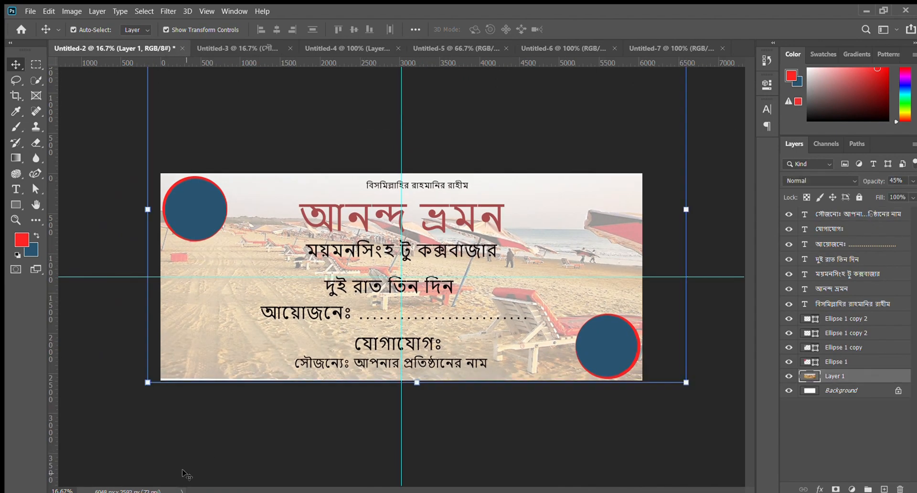
key("shift+Down")
key("shift+Down")
key("shift+Down")
key("shift+Down")
key("shift+Down")
key("shift+Down")
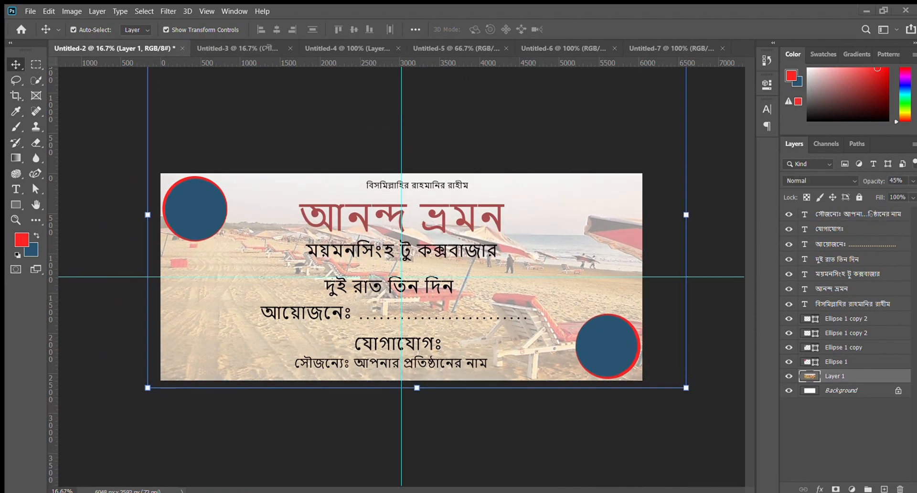
left_click(591, 481)
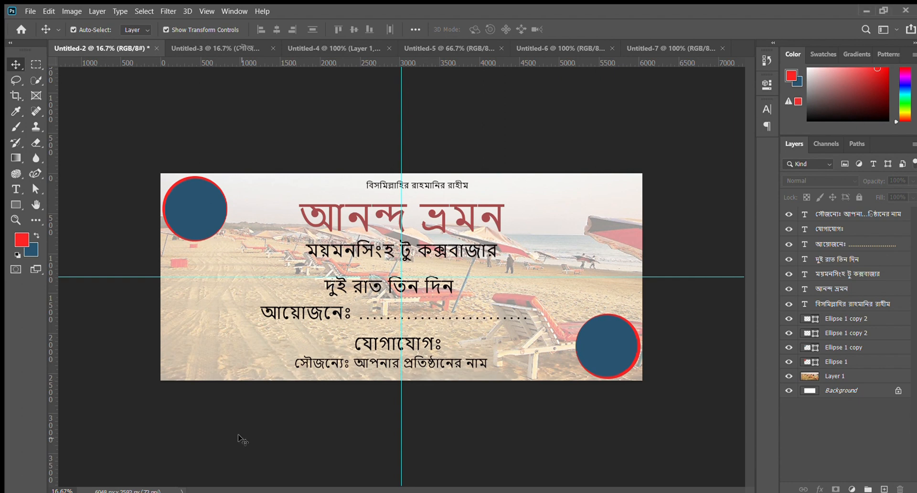
- Shift the সৌজন্যেঃ line slightly down and left, and move the যোগাযোগঃ line left above it
left_click_drag(368, 372, 365, 374)
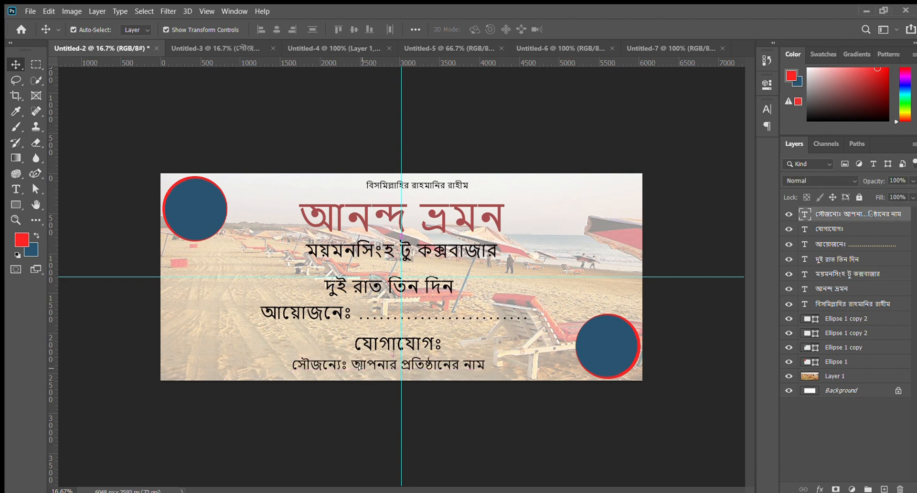
left_click(388, 347)
left_click_drag(382, 342, 356, 340)
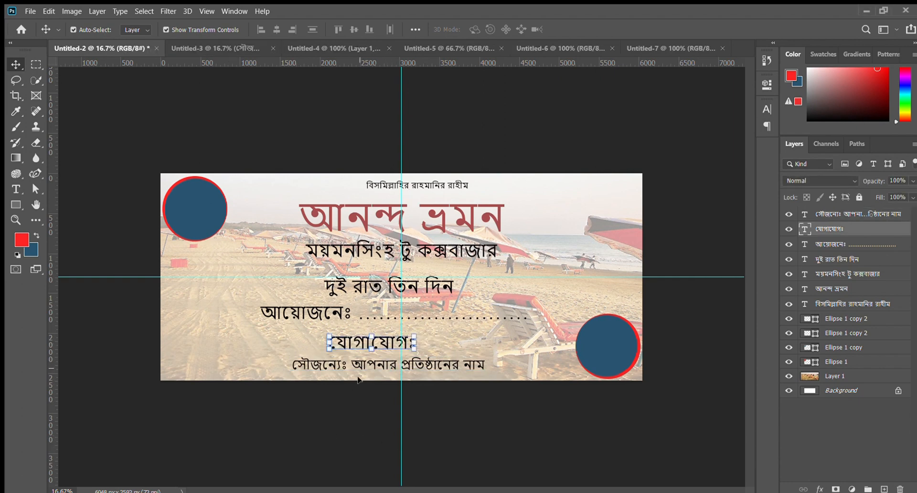
left_click(163, 310)
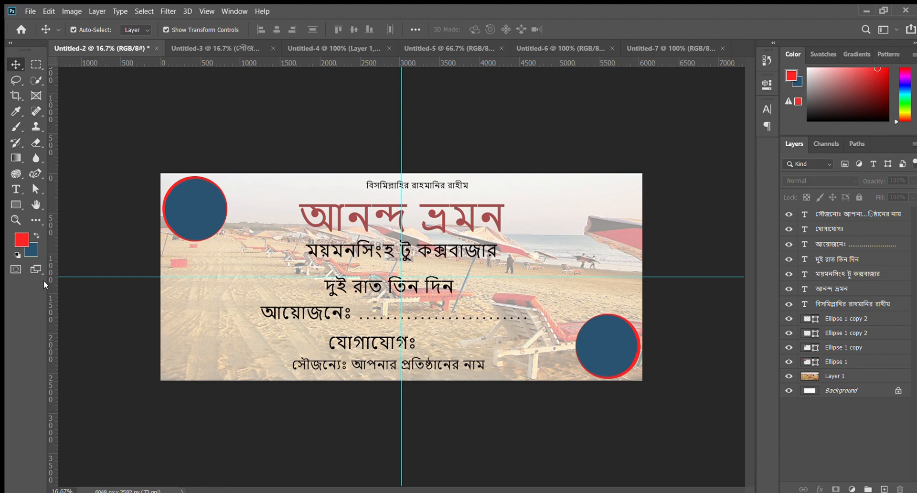
- Centre the বিসমিল্লাহির রাহমানির রাহীম line on the vertical guide and move the red title up closer beneath it
left_click(16, 205)
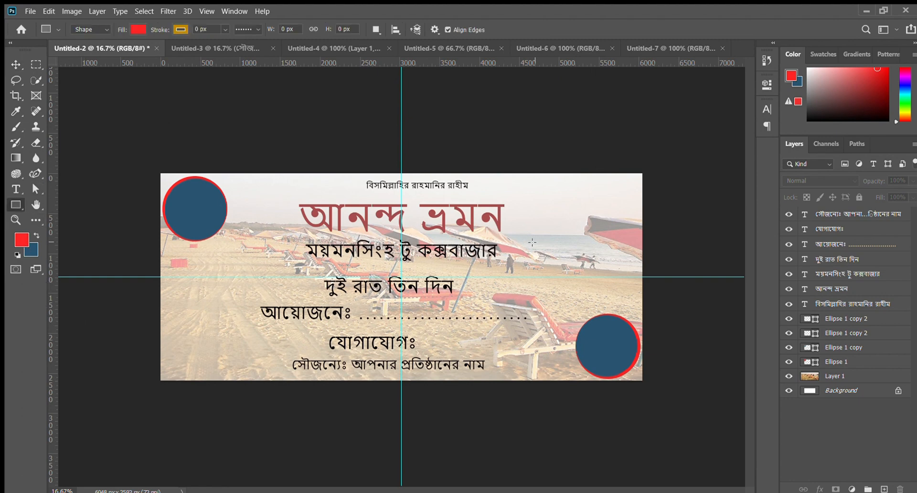
left_click(16, 64)
left_click_drag(445, 215, 417, 189)
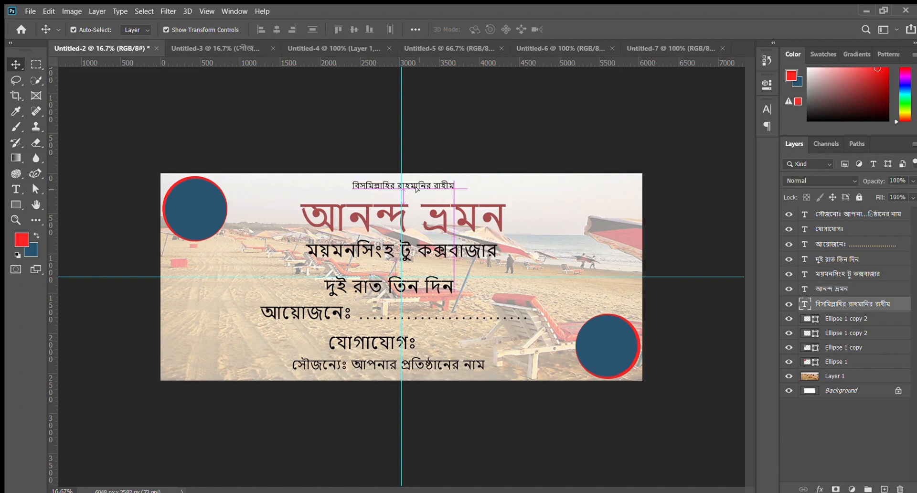
left_click_drag(440, 233, 428, 215)
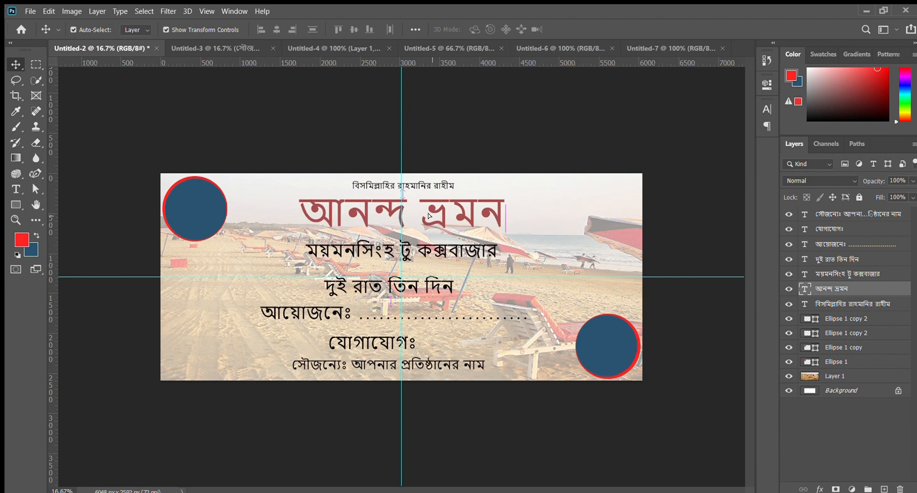
- Move the ময়মনসিংহ টু কক্সবাজার line up beneath the title and stretch its height to 123.39%
left_click_drag(450, 250, 443, 245)
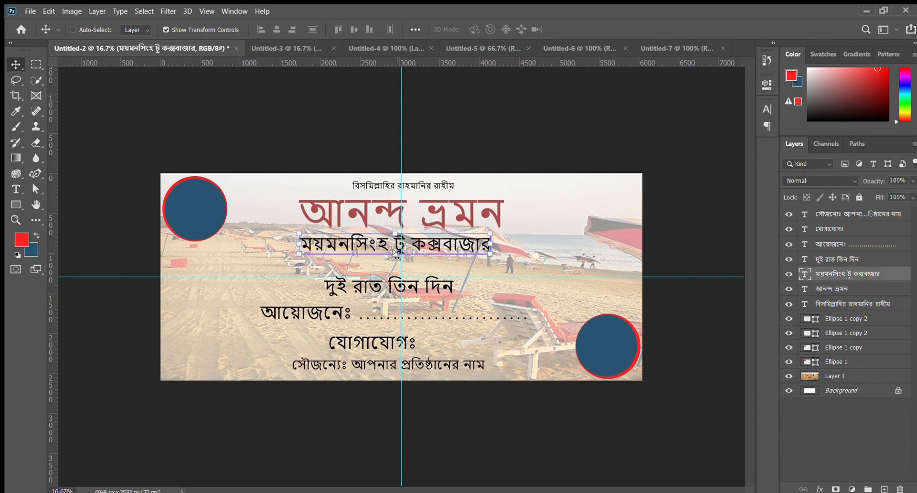
left_click_drag(394, 260, 395, 258)
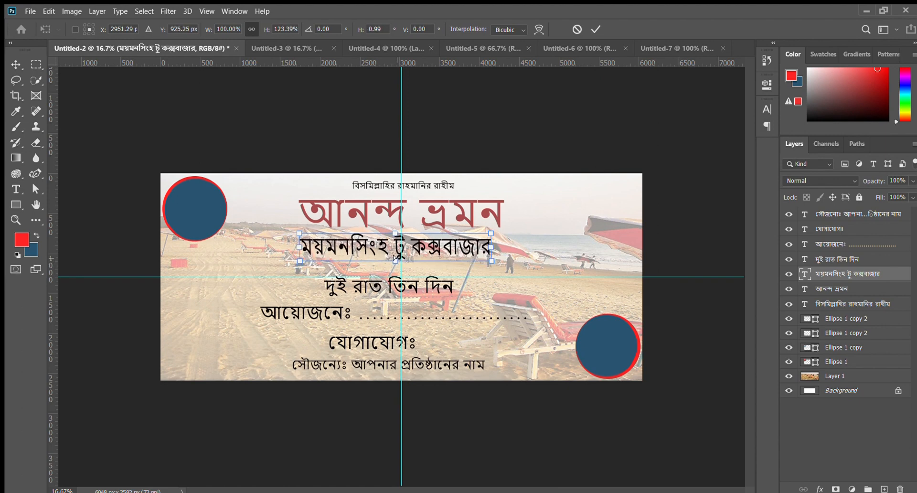
left_click(595, 30)
- Move the দুই রাত তিন দিন and আয়োজনেঃ lines up beneath the route text and shorten the আয়োজনেঃ line's row of dots
left_click_drag(433, 286, 446, 277)
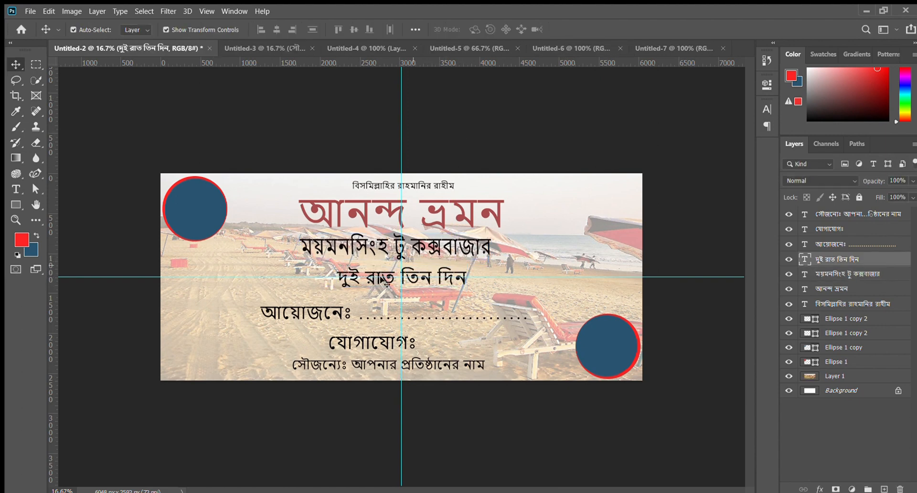
left_click_drag(375, 316, 375, 304)
double_click(375, 304)
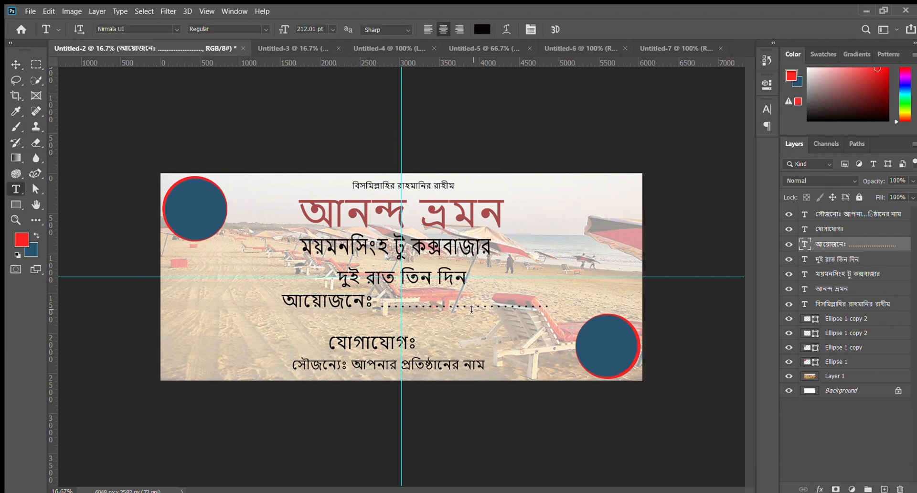
left_click_drag(475, 304, 550, 306)
key("BackSpace")
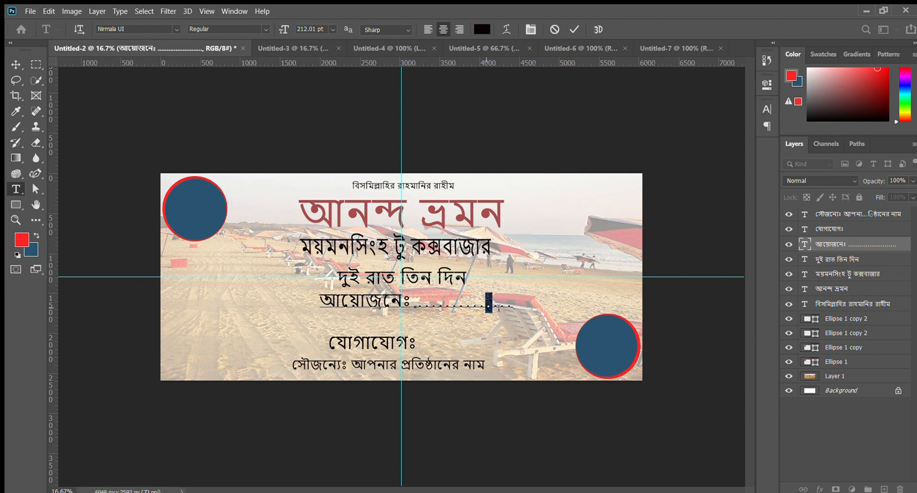
key("BackSpace")
left_click(16, 64)
left_click(303, 107)
- Move the যোগাযোগঃ and সৌজন্যেঃ lines slightly up to tighten the spacing of the text stack
left_click_drag(379, 342, 383, 332)
left_click_drag(384, 364, 385, 358)
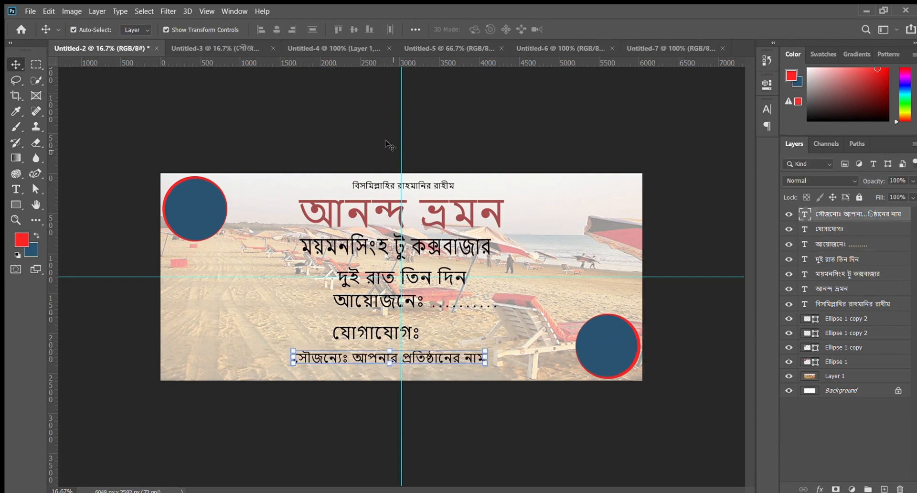
left_click(377, 119)
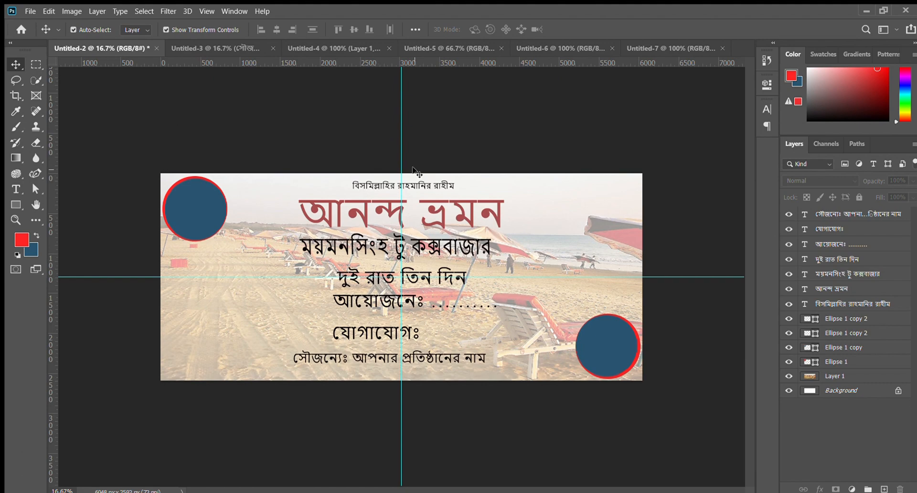
- Switch to the bus image in Untitled-5 and quick-select the bus's front, side and roof, leaving out the ground shadow
left_click(335, 48)
left_click(446, 48)
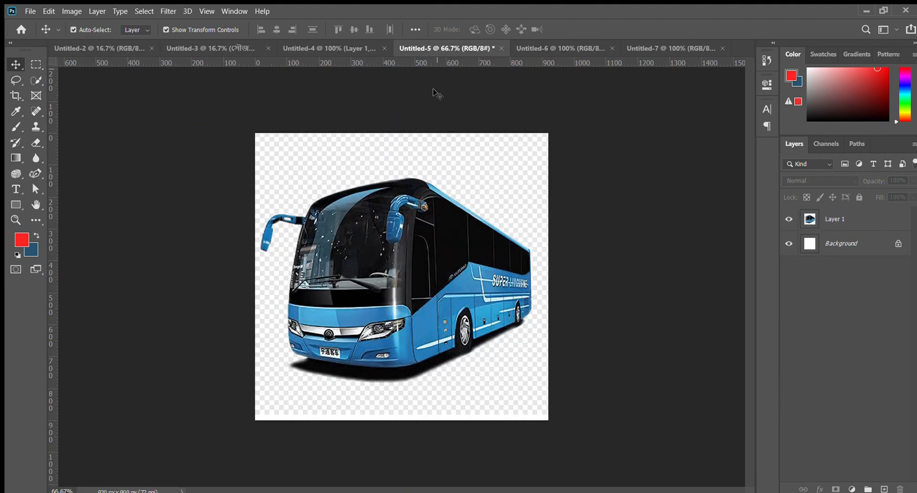
left_click(37, 80)
key("ctrl+1")
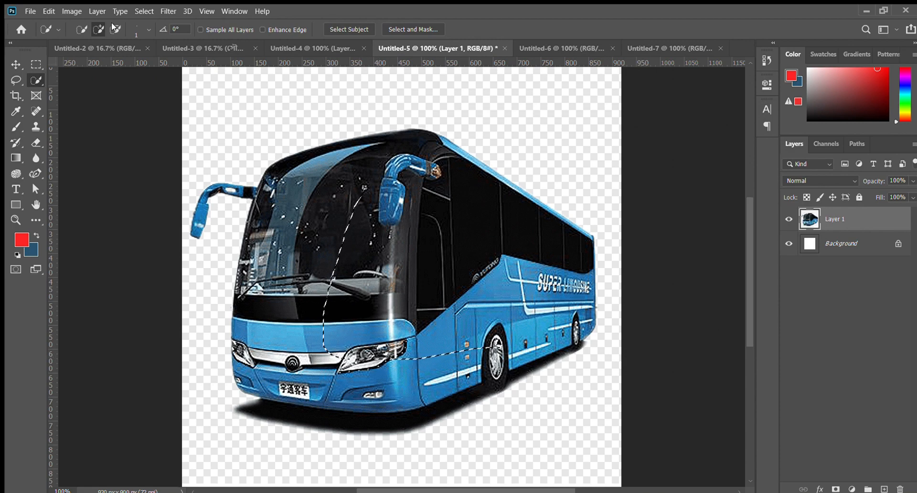
key("ctrl+d")
mouse_move(268, 164)
left_mouse_down()
mouse_move(299, 184)
mouse_move(359, 332)
mouse_move(341, 325)
mouse_move(580, 294)
left_mouse_up()
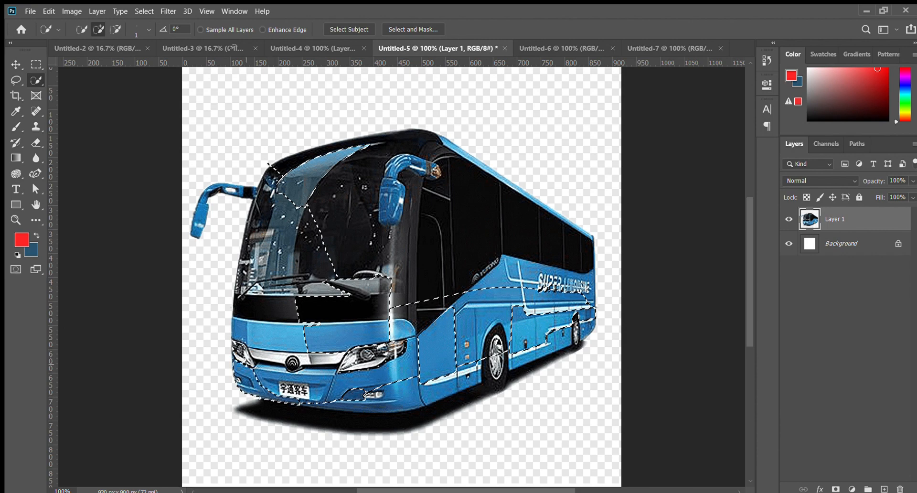
mouse_move(247, 364)
left_mouse_down()
mouse_move(246, 210)
mouse_move(281, 167)
left_mouse_up()
mouse_move(445, 187)
left_mouse_down()
mouse_move(417, 305)
mouse_move(315, 288)
mouse_move(271, 292)
left_mouse_up()
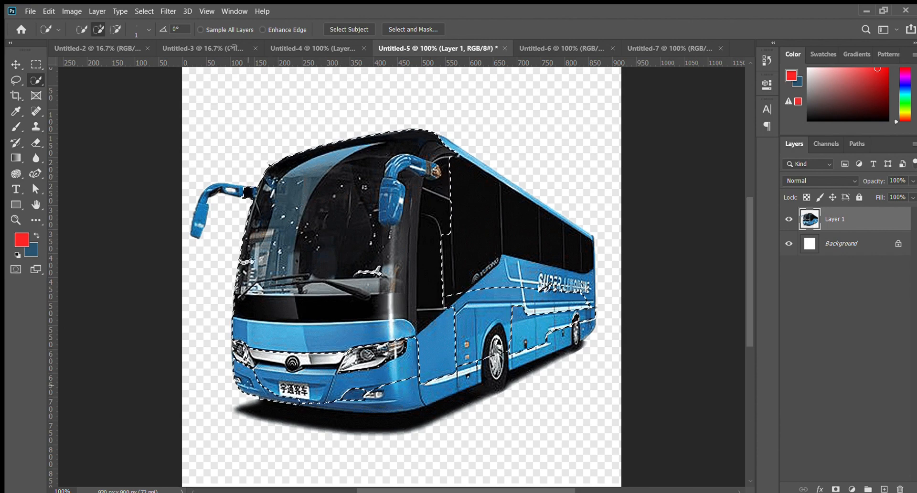
left_click_drag(248, 385, 468, 363)
mouse_move(576, 309)
left_mouse_down()
mouse_move(581, 280)
mouse_move(517, 277)
mouse_move(469, 214)
left_mouse_up()
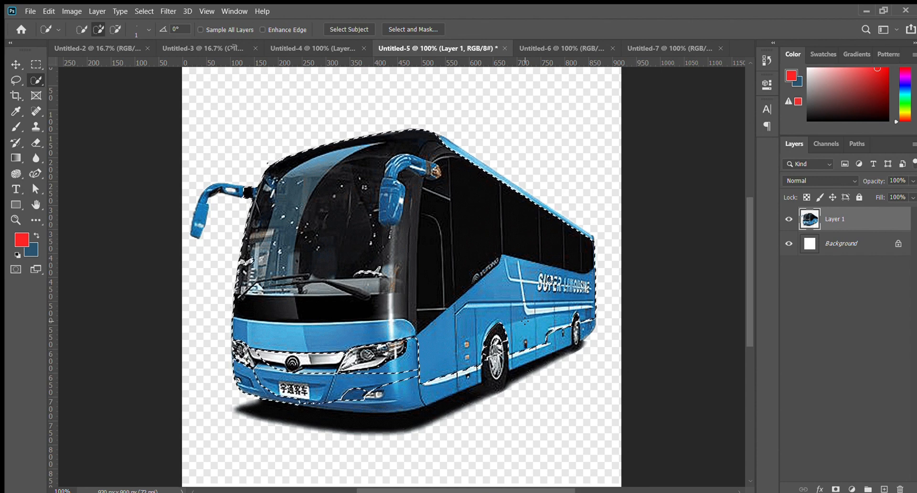
scroll(525, 321, "up", 3)
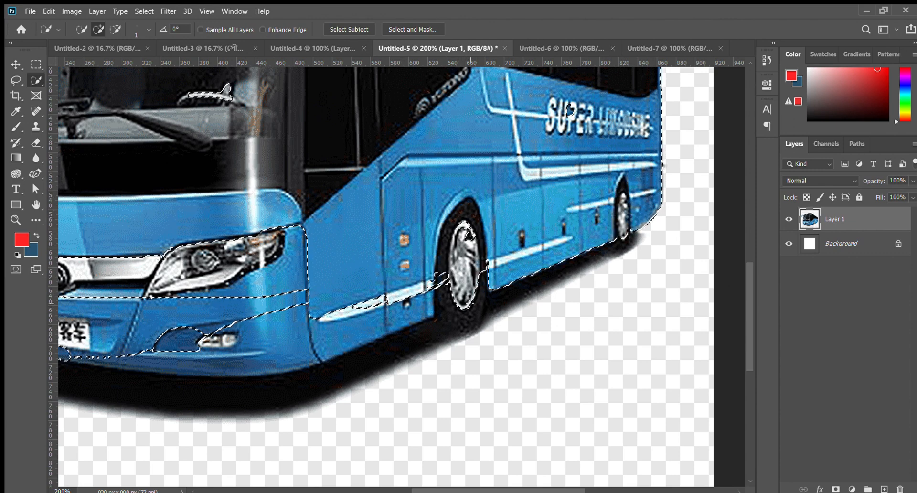
- Clear and restore the selection around the bus and its mirrors, and check the selection edge along the bumper and wheels
key("ctrl+d")
key("ctrl+minus")
key("ctrl+minus")
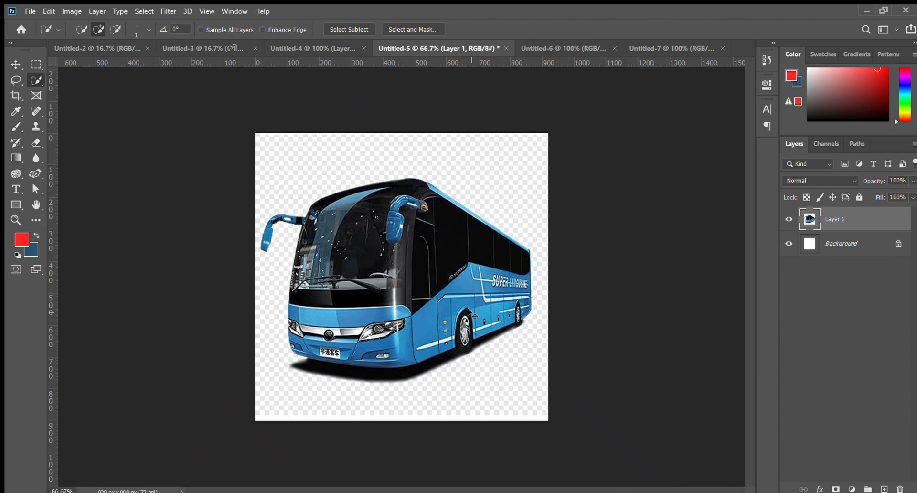
key("ctrl+plus")
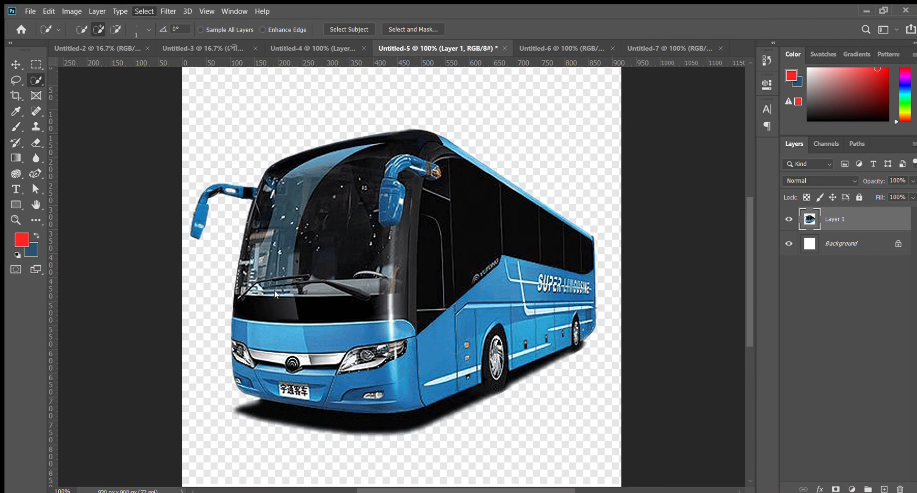
key("ctrl+shift+d")
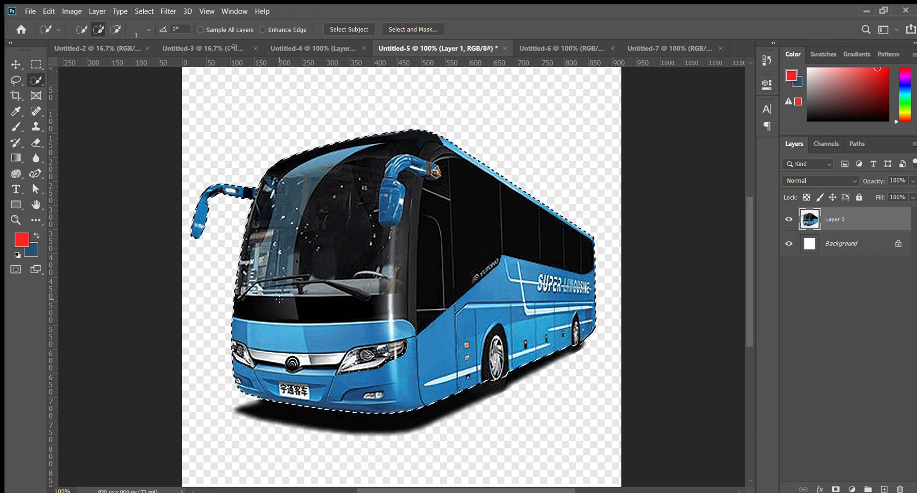
key("ctrl+plus")
left_click_drag(280, 299, 384, 131)
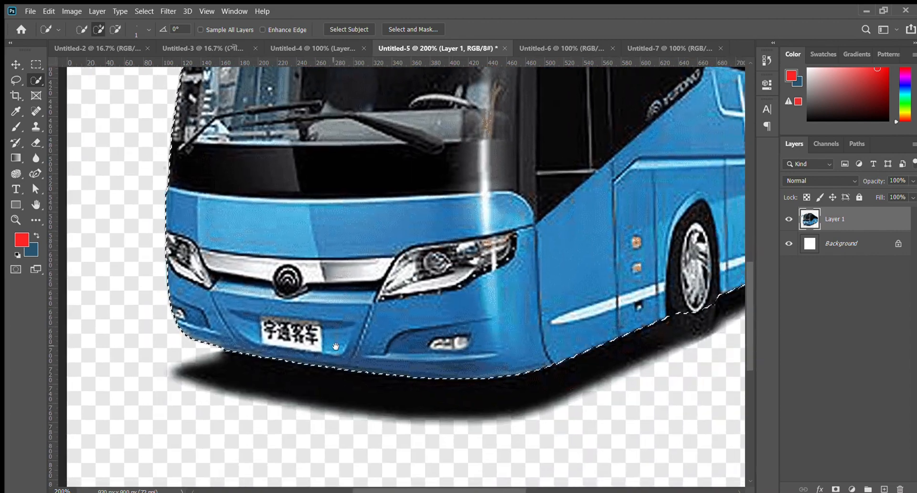
left_click_drag(489, 355, 73, 480)
left_click_drag(372, 391, 648, 492)
key("ctrl+minus")
key("ctrl+minus")
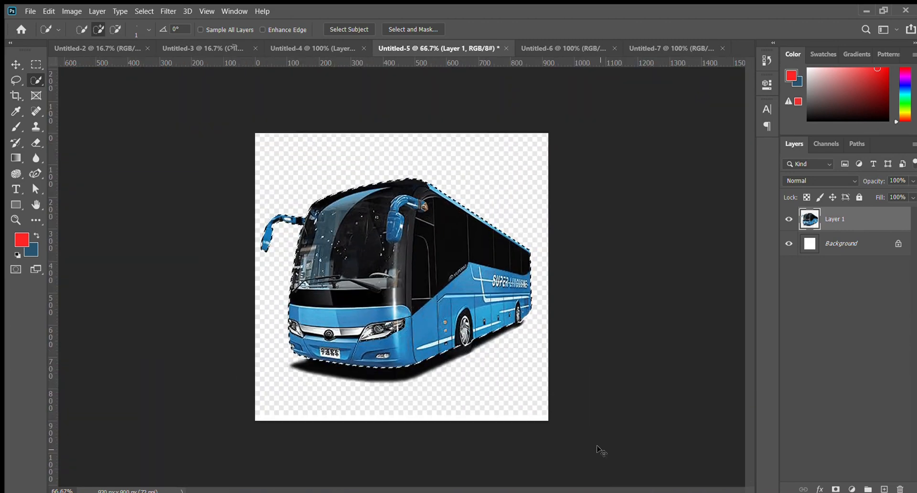
- Move the selected bus cut-out into the Untitled-2 banner and scale it to 91.73%
left_click(16, 64)
left_click_drag(400, 342, 569, 243)
mouse_move(601, 199)
left_mouse_down()
mouse_move(640, 173)
mouse_move(595, 204)
left_mouse_up()
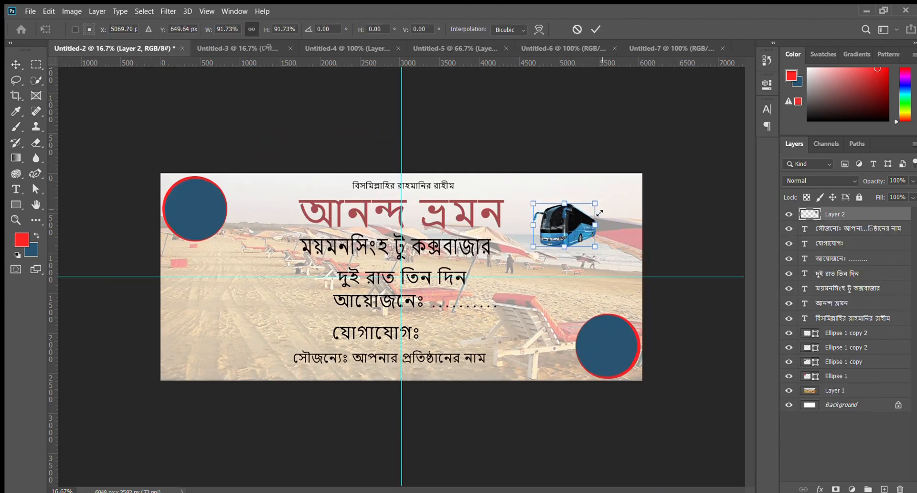
key("Return")
- Enlarge the bus to 105.44%, flip it horizontally and place it just after the red title
left_click_drag(568, 230, 557, 184)
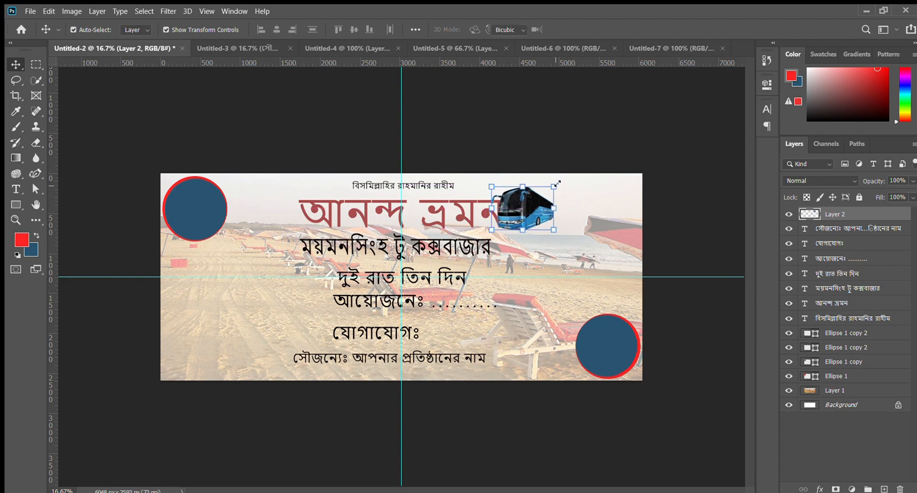
left_click(548, 370)
left_click(549, 373)
right_click(538, 230)
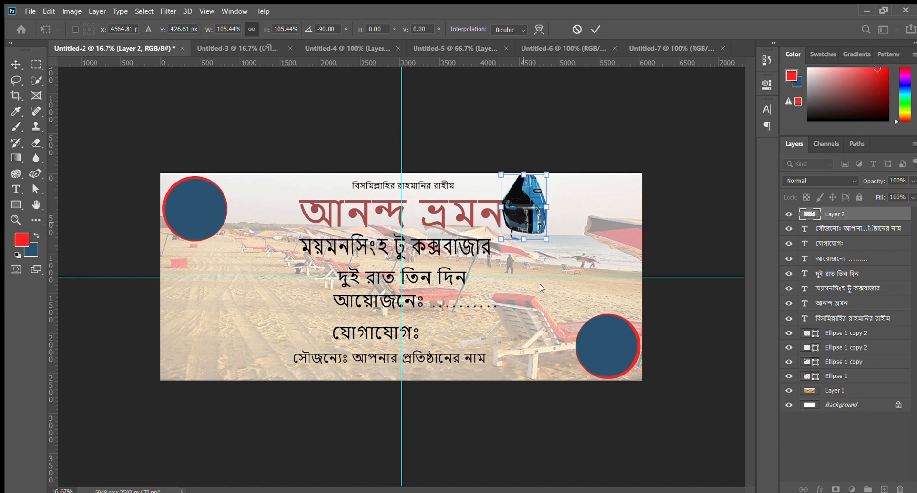
left_click(568, 406)
right_click(514, 218)
left_click(554, 428)
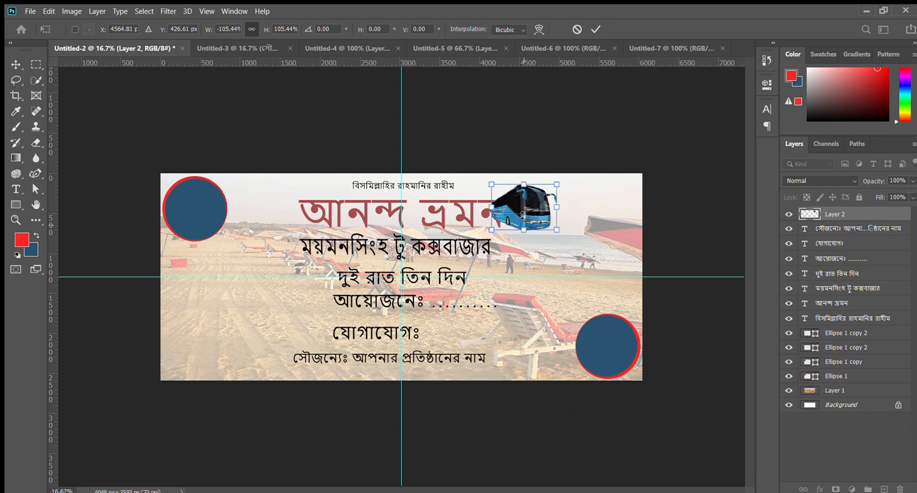
left_click_drag(516, 206, 529, 211)
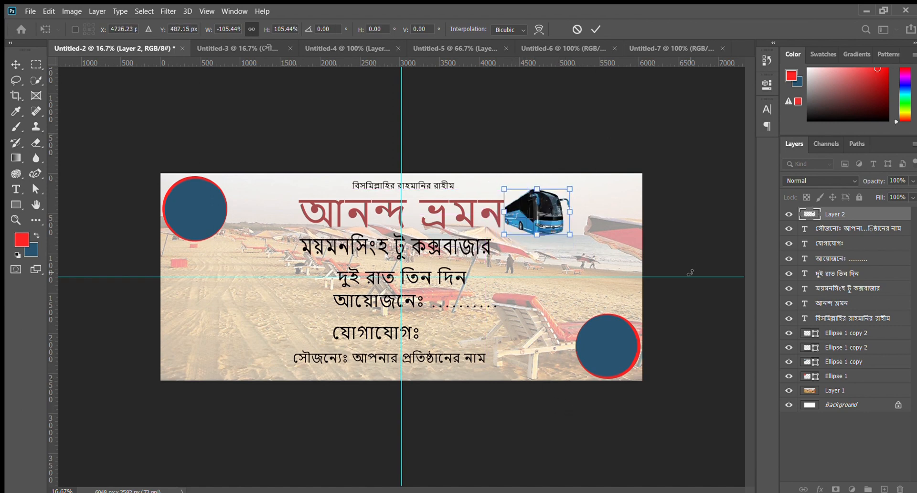
left_click(596, 29)
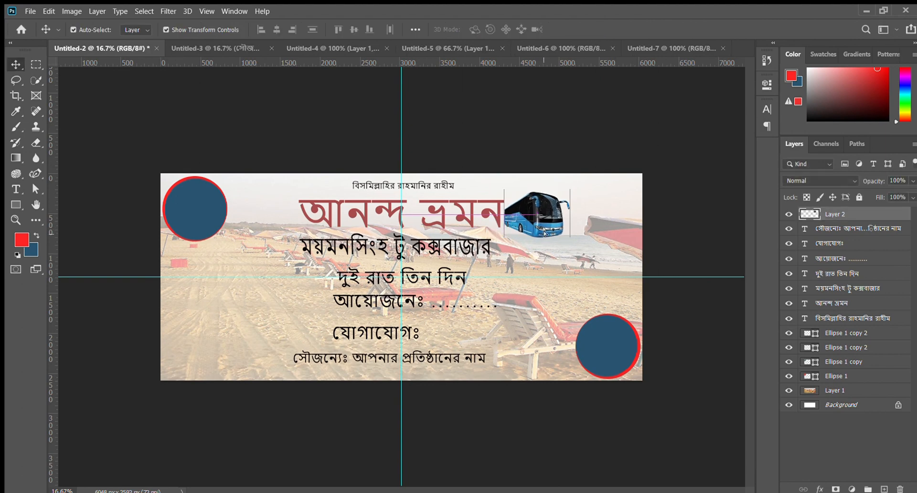
- Move the bus layer down the stack to just above Ellipse 1 and shift the bus further from the red title
left_click_drag(873, 215, 873, 370)
left_click_drag(533, 219, 602, 234)
key("Return")
left_click(535, 215)
key("Return")
- Try vertical and horizontal flips on the bus at 103.60% scale and undo them
left_click(613, 433)
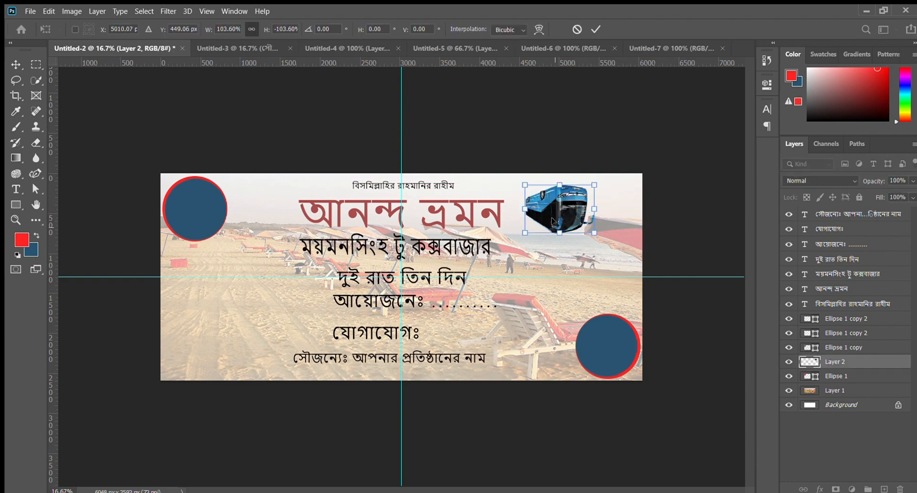
left_click(587, 400)
left_click(590, 383)
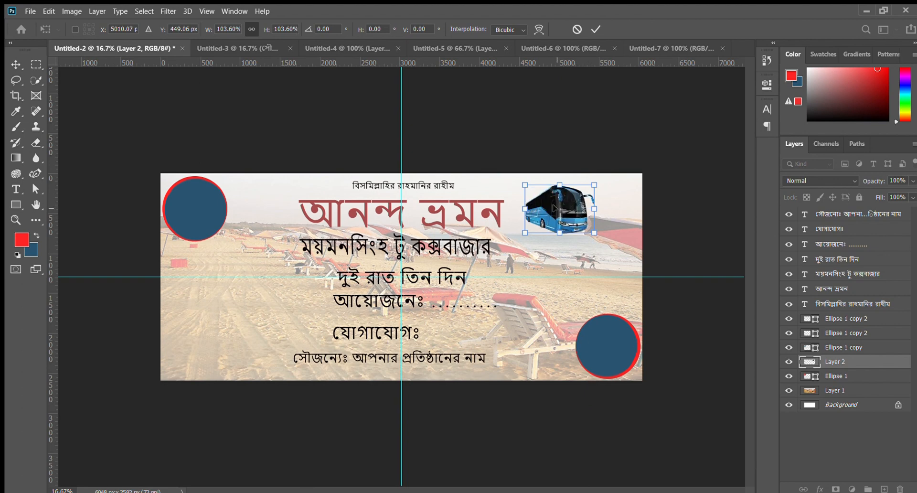
left_click(598, 420)
left_click(582, 420)
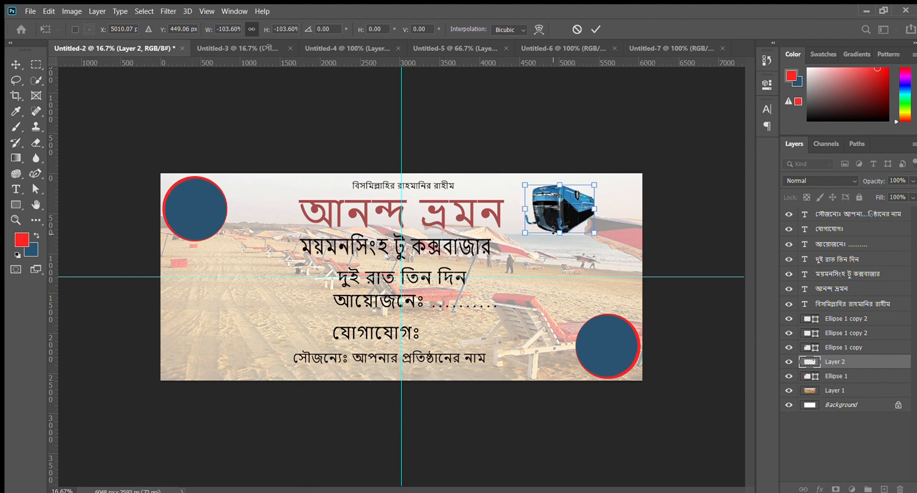
key("ctrl+z")
key("ctrl+z")
key("ctrl+z")
key("ctrl+z")
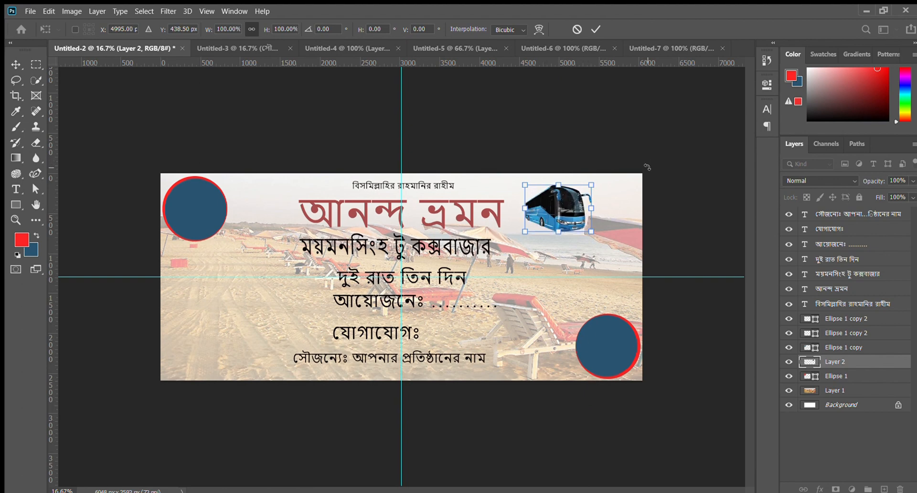
- Move the bus into the banner's top-right corner above the umbrella
left_click(16, 64)
left_click_drag(524, 253, 580, 249)
left_click(112, 108, "ctrl")
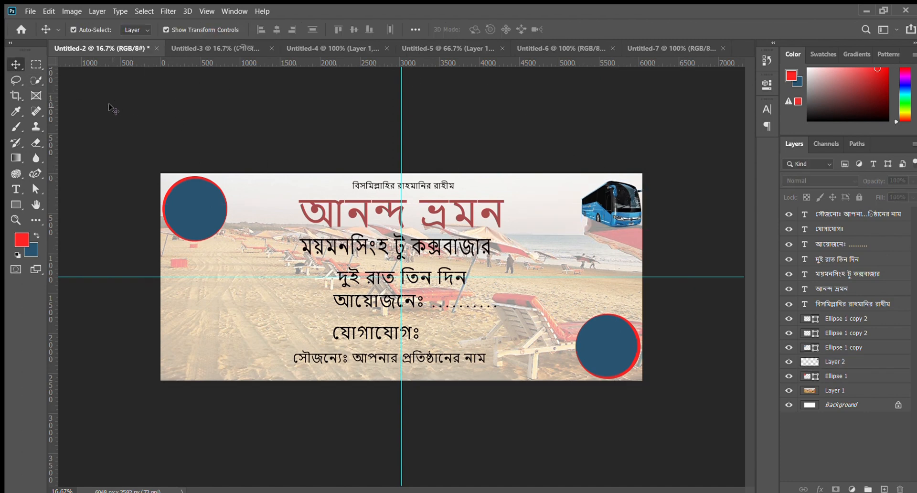
left_click(633, 206, "ctrl")
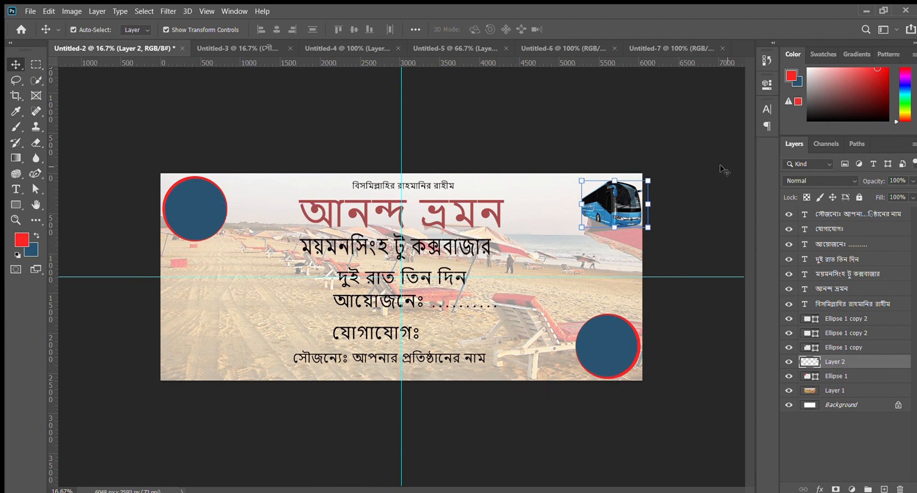
- Undo the bus's moves, layer reordering, flip and scaling back to its original placement over the banner text
key("ctrl+z")
key("ctrl+z")
key("ctrl+z")
key("ctrl+z")
key("ctrl+z")
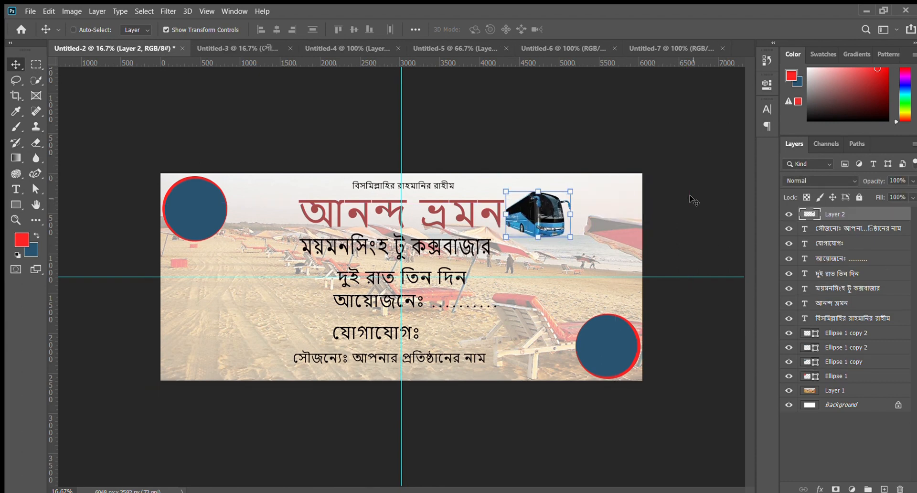
key("ctrl+z")
key("ctrl+z")
left_click_drag(523, 216, 592, 204)
key("ctrl+z")
key("ctrl+z")
key("ctrl+z")
key("ctrl+z")
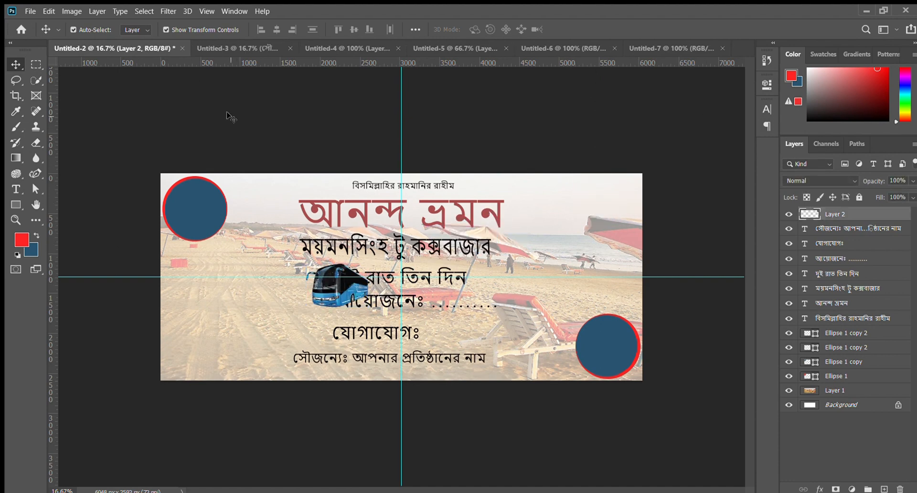
- Duplicate the bottom-right two-tone circle pair into the banner's top-right corner, scaled to 60.26% and rotated -41.29°
left_click(16, 204)
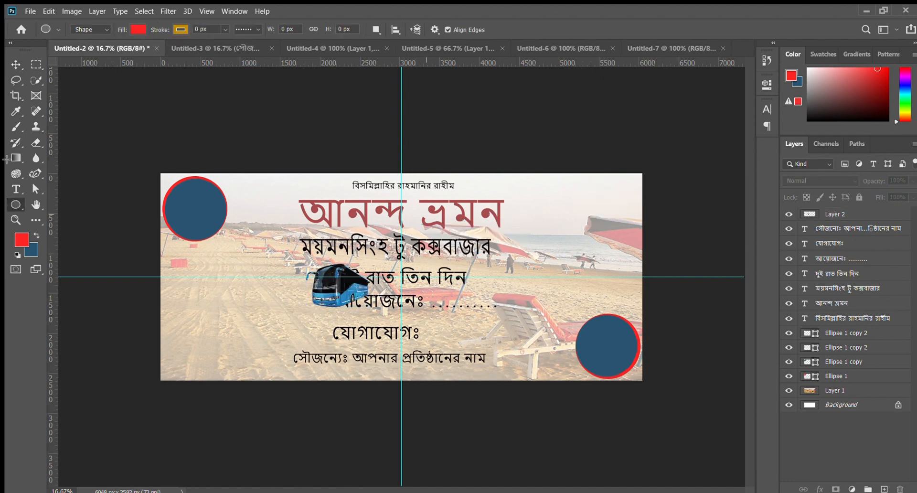
left_click(16, 64)
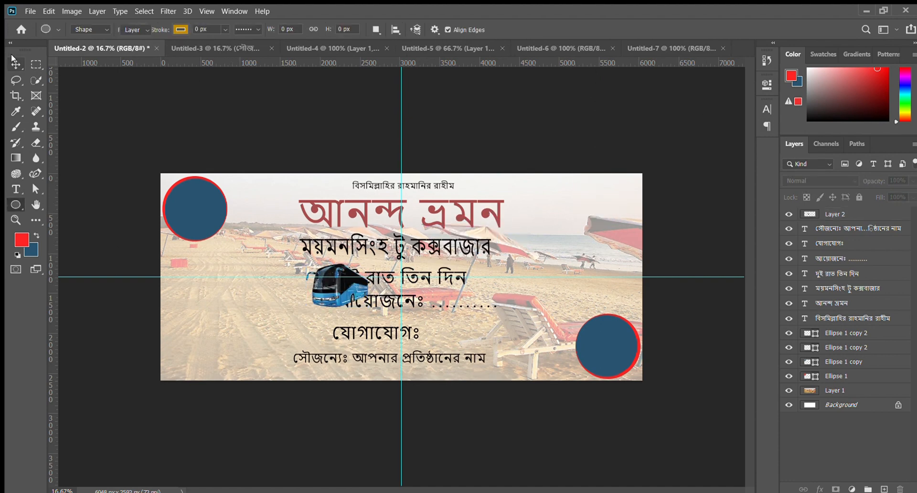
left_click(606, 370)
left_click_drag(600, 356, 511, 205)
key("ctrl+plus")
key("ctrl+plus")
left_click_drag(456, 256, 463, 175)
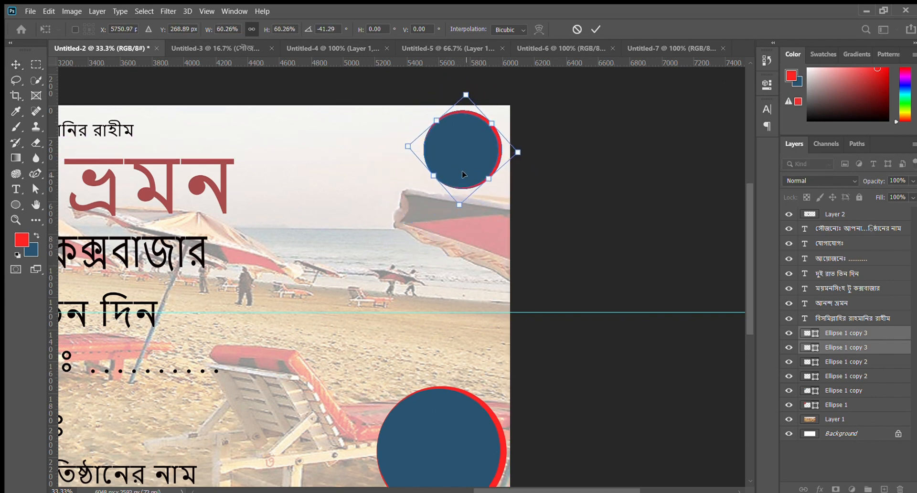
left_click(596, 29)
key("ctrl+minus")
key("ctrl+minus")
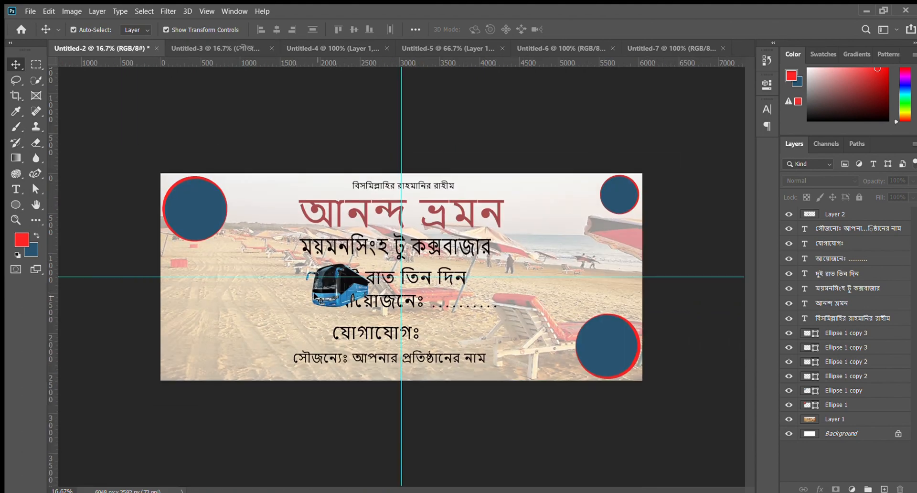
- Move the bus cut-out onto the small circle in the banner's top-right corner and inspect it up close
left_click_drag(311, 296, 581, 206)
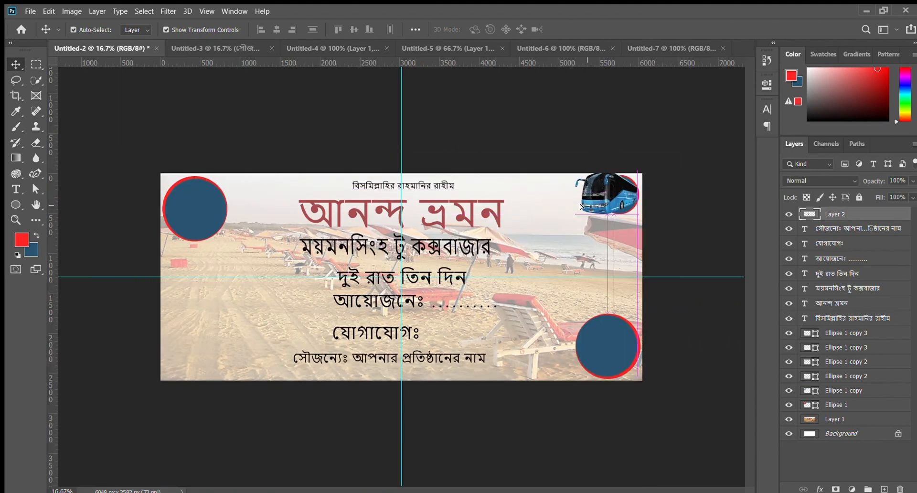
key("ctrl+plus")
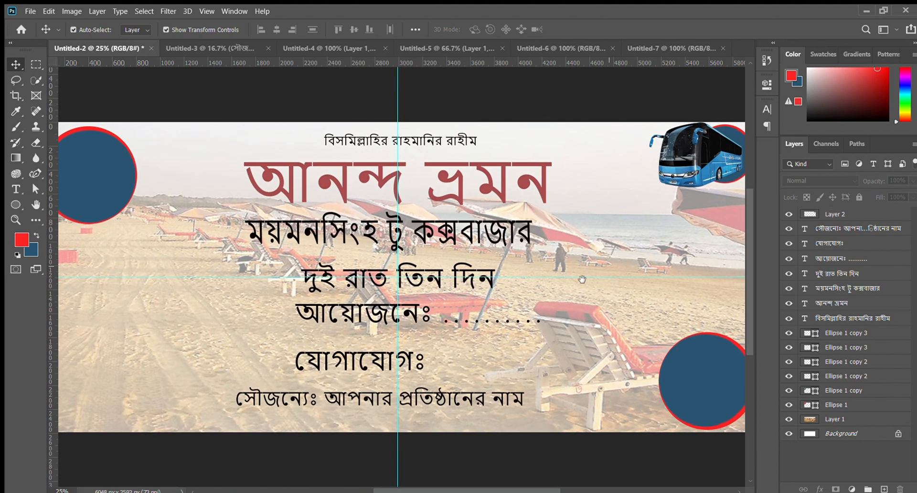
left_click_drag(582, 279, 440, 362)
key("ctrl+plus")
key("ctrl+plus")
left_click_drag(499, 365, 418, 418)
key("ctrl+plus")
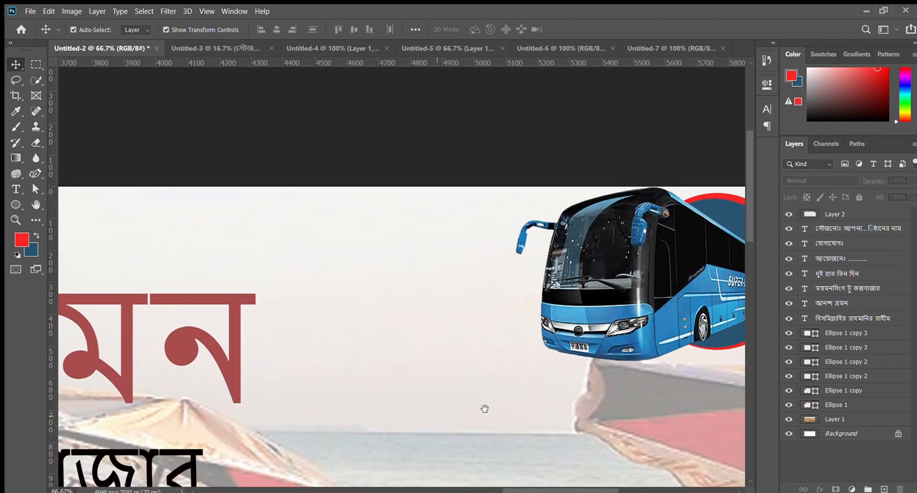
left_click_drag(485, 409, 337, 400)
key("ctrl+plus")
key("ctrl+plus")
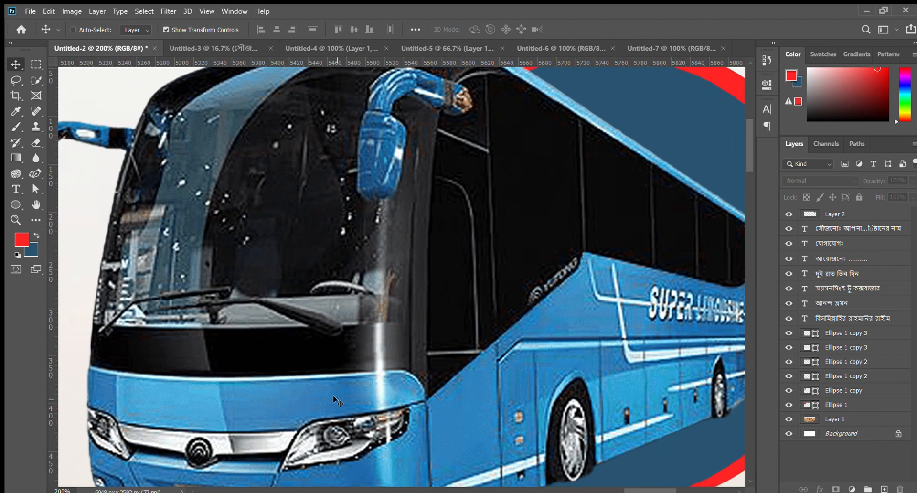
- Shrink the bus and reposition it so its rear half sits inside the small top-right circle
key("ctrl+minus")
left_click_drag(398, 376, 345, 376)
left_click(410, 373)
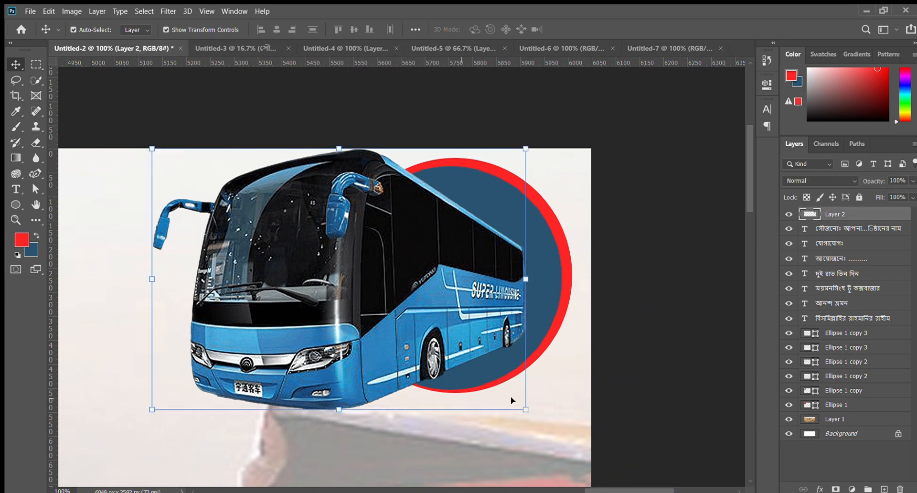
left_click_drag(524, 408, 399, 317)
left_click_drag(280, 253, 402, 297)
- Sample the light blue of the bus's body as the foreground colour
left_click(16, 112)
left_click(431, 320)
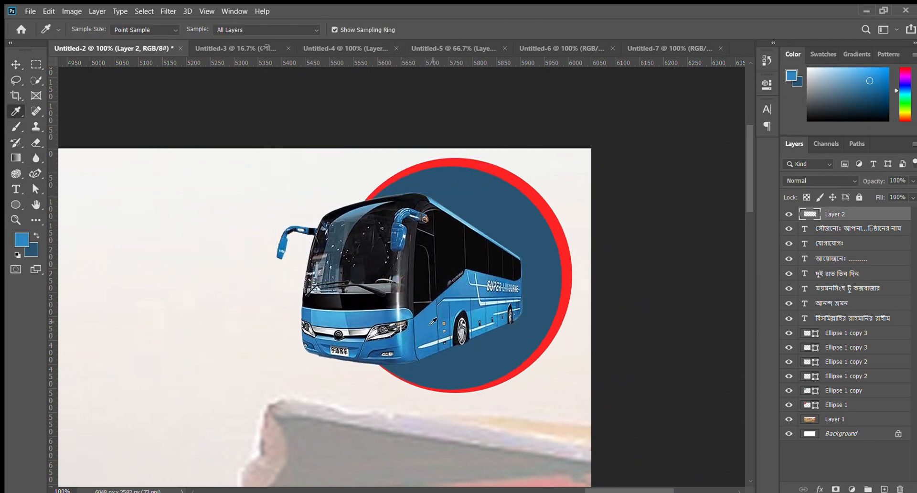
- Fill the inner circle of the top-right pair with the sampled light blue and shift the bus slightly right
left_click(17, 64)
left_click(645, 332)
left_click(544, 295)
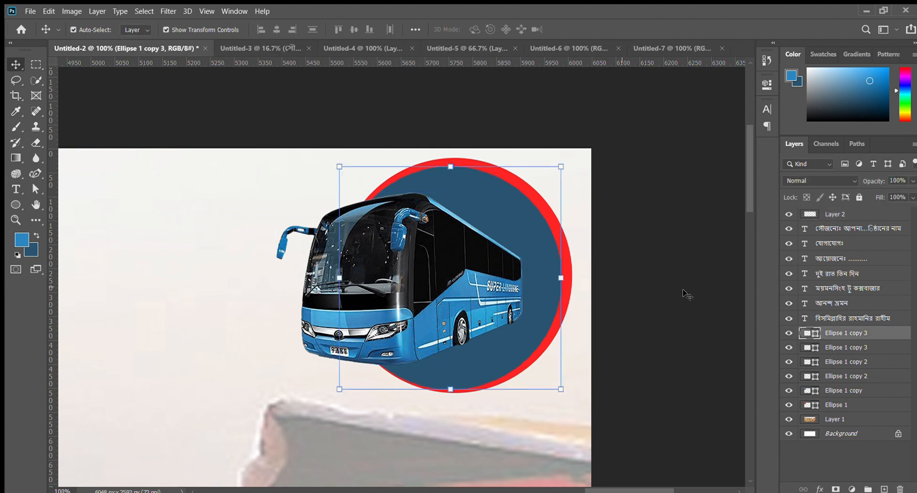
key("alt+BackSpace")
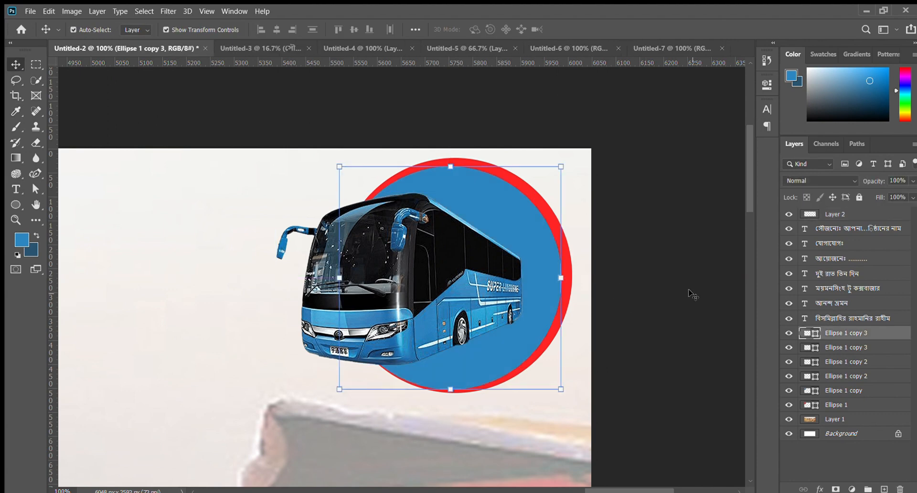
left_click(693, 295)
left_click_drag(481, 293, 491, 293)
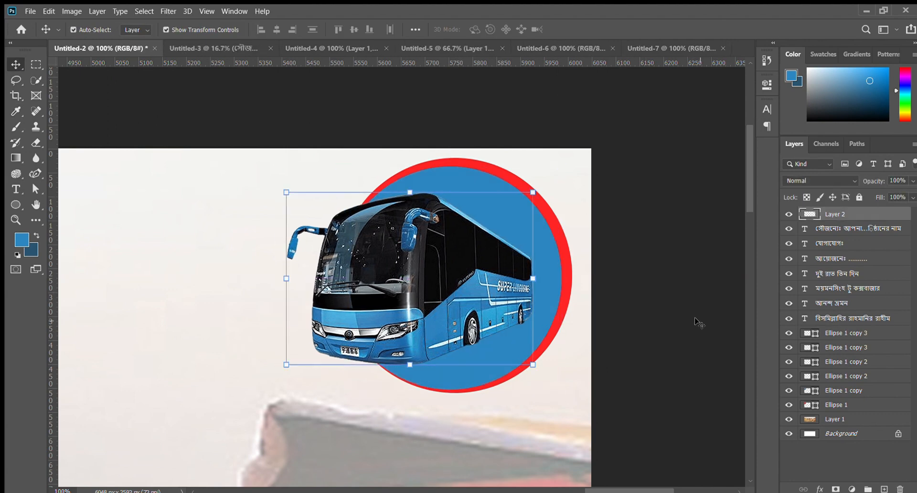
- Select both top-right circles together with the bus and nudge them closer to the banner's top-right corner
left_click(548, 282)
left_click(883, 347, "ctrl")
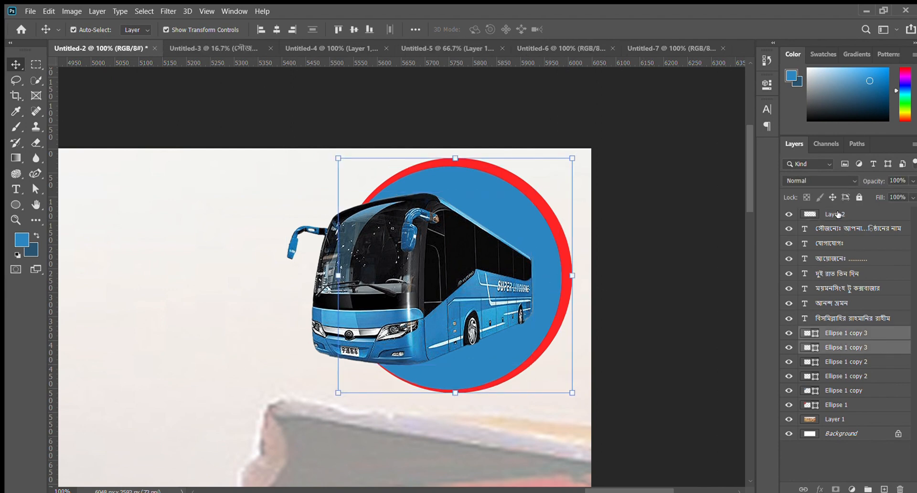
left_click(838, 215)
left_click(859, 362, "ctrl")
left_click(692, 307)
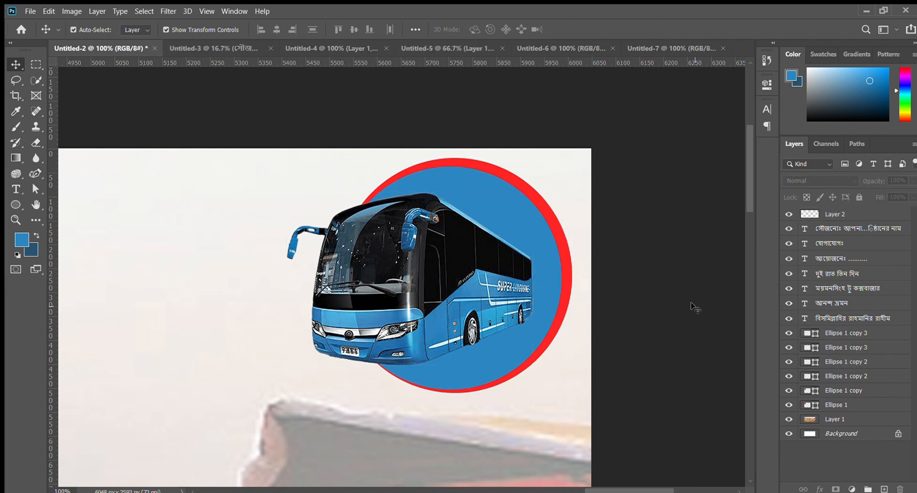
left_click(558, 252)
left_click(854, 348, "ctrl")
left_click(835, 213, "ctrl")
key("Left")
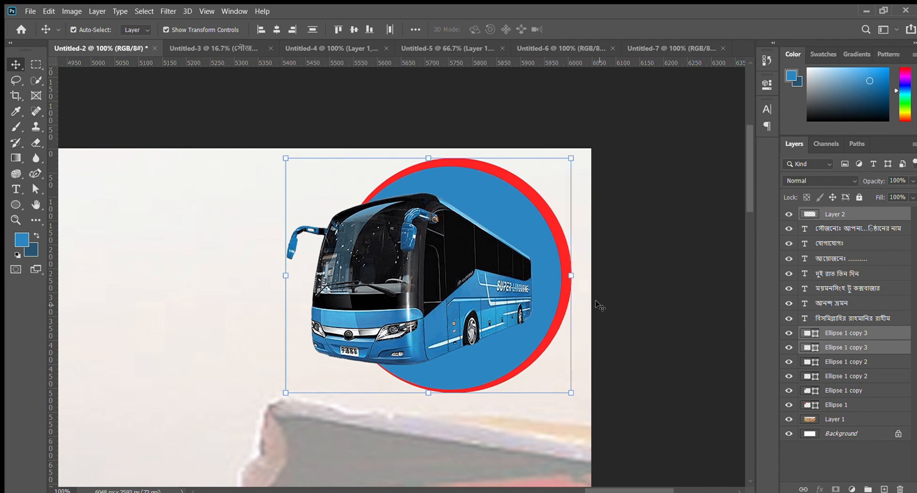
key("Right")
key("Right")
key("Right")
key("Right")
key("Right")
key("Right")
key("Right")
key("Right")
key("Right")
key("Right")
key("Right")
key("Right")
key("Right")
key("Right")
key("Right")
key("Right")
key("Right")
key("Right")
key("Right")
key("Right")
key("Up")
key("Up")
key("Up")
key("Up")
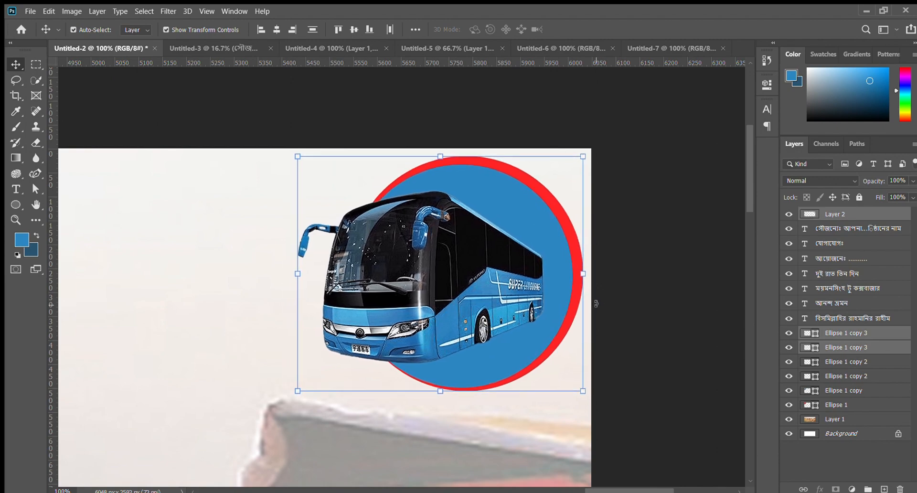
key("Up")
key("Up")
left_click(672, 197)
key("ctrl+minus")
key("ctrl+minus")
key("ctrl+minus")
key("ctrl+minus")
key("ctrl+minus")
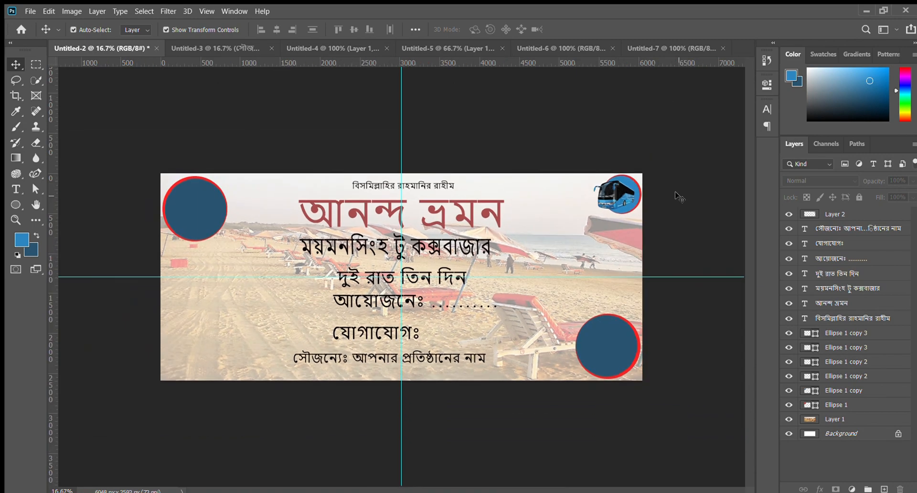
left_click(16, 189)
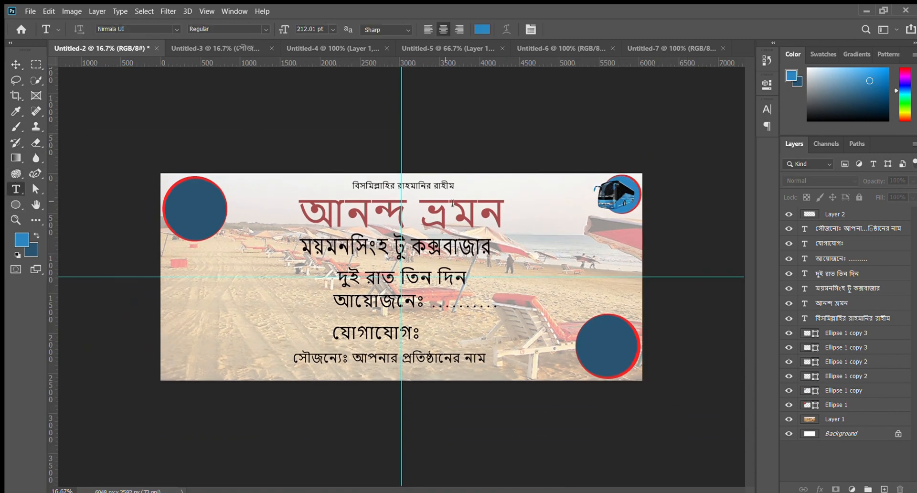
left_click(509, 222)
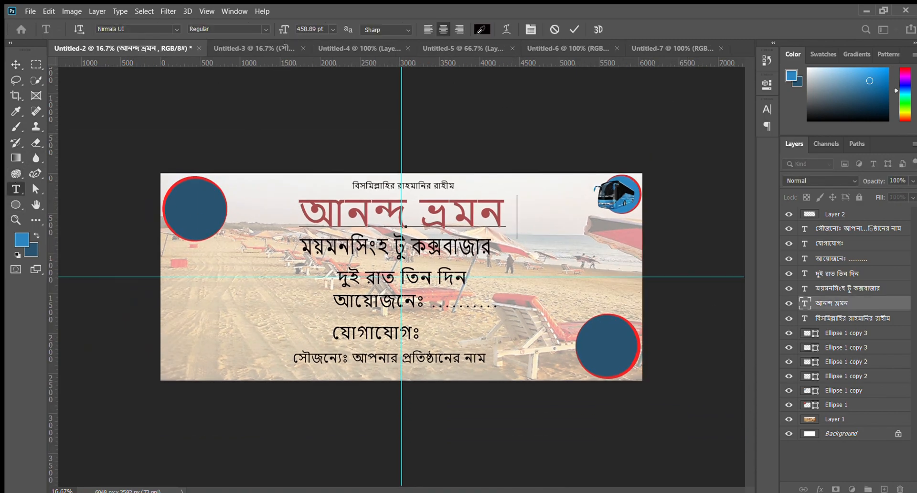
key("ctrl+Return")
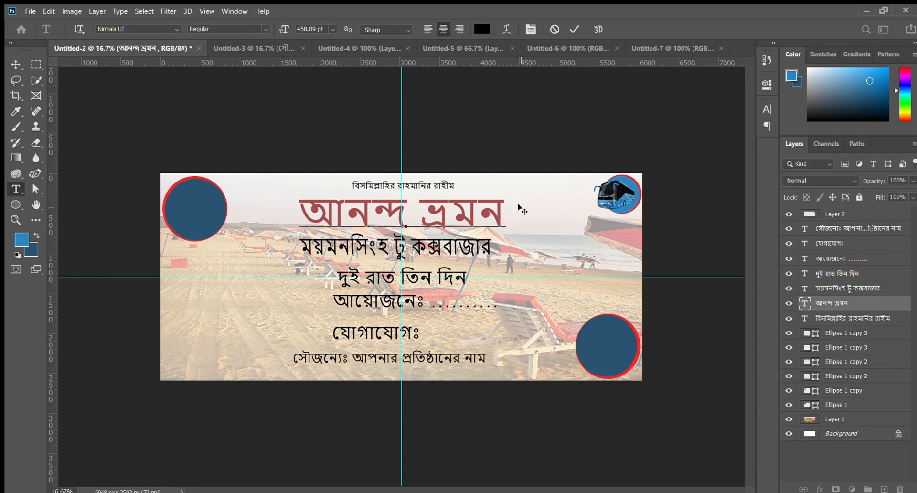
type("2")
key("BackSpace")
key("BackSpace")
key("ctrl+Return")
- Add a separate text layer reading ২০২৪ in Bengali numerals in the banner's empty area above the bottom-right circle
left_click(580, 293)
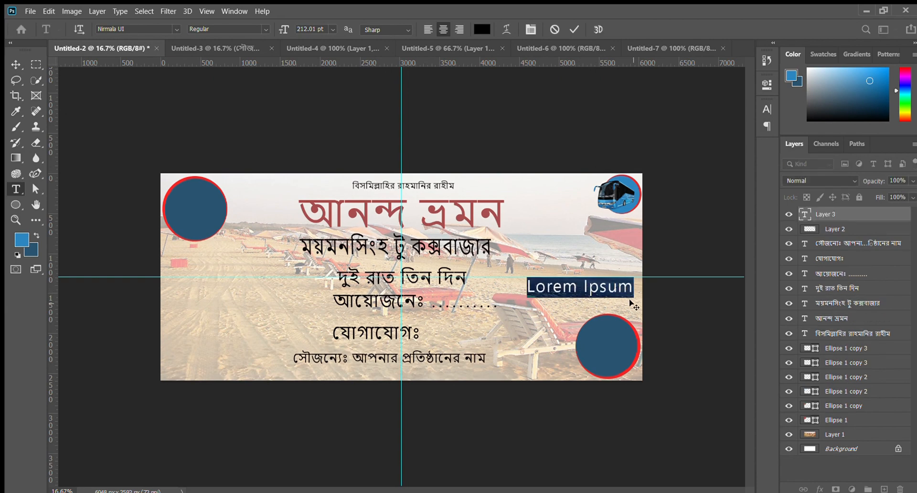
type("2021")
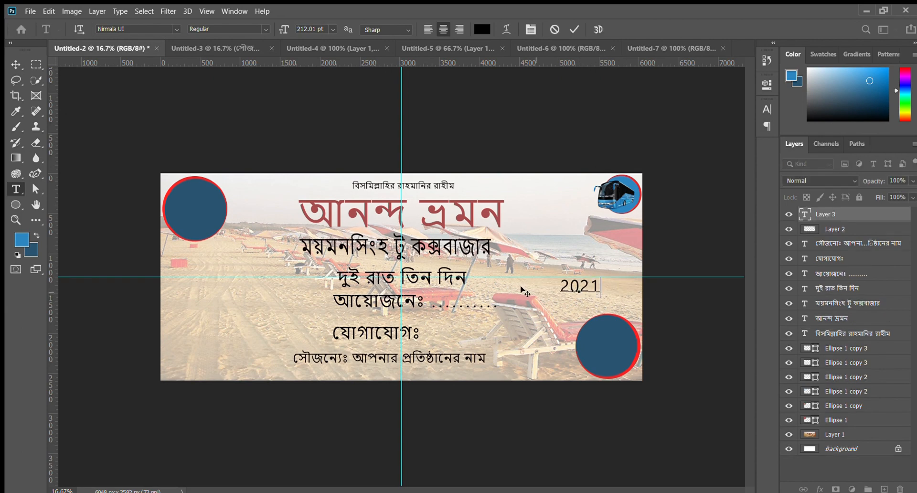
key("BackSpace")
key("BackSpace")
key("BackSpace")
key("BackSpace")
type("২০")
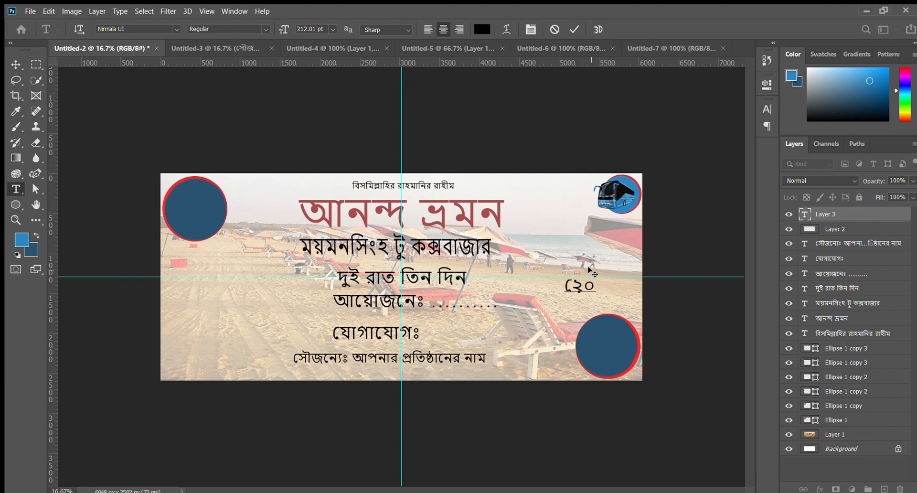
key("BackSpace")
key("BackSpace")
type("২০২৪")
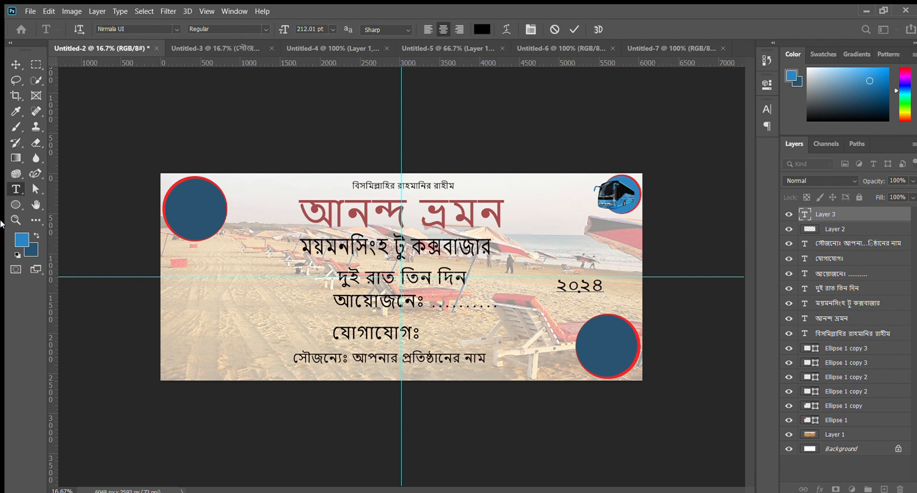
- Move the ২০২৪ text to the right end of the red title line
left_click(16, 64)
left_click_drag(586, 288, 541, 222)
left_click(664, 246)
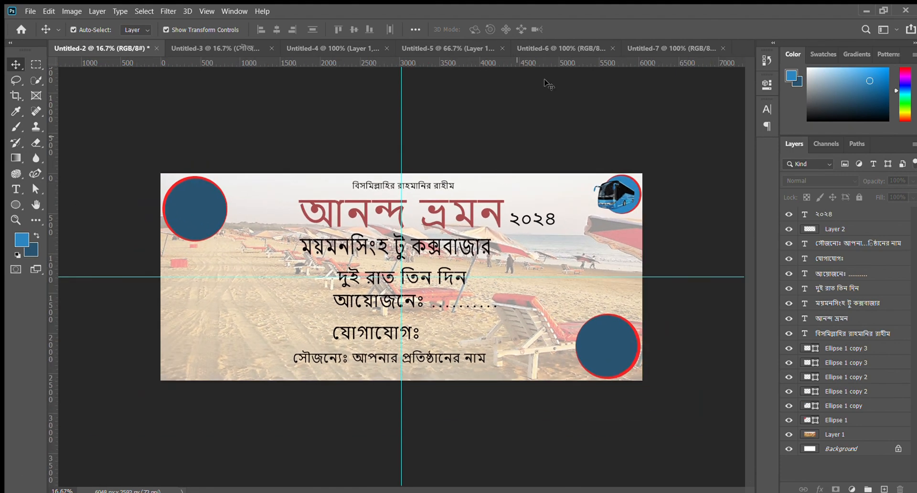
- Bring the hotel photo from its open document into the banner, scaled to 159.85% over the top-left circle
left_click(449, 48)
left_click(545, 47)
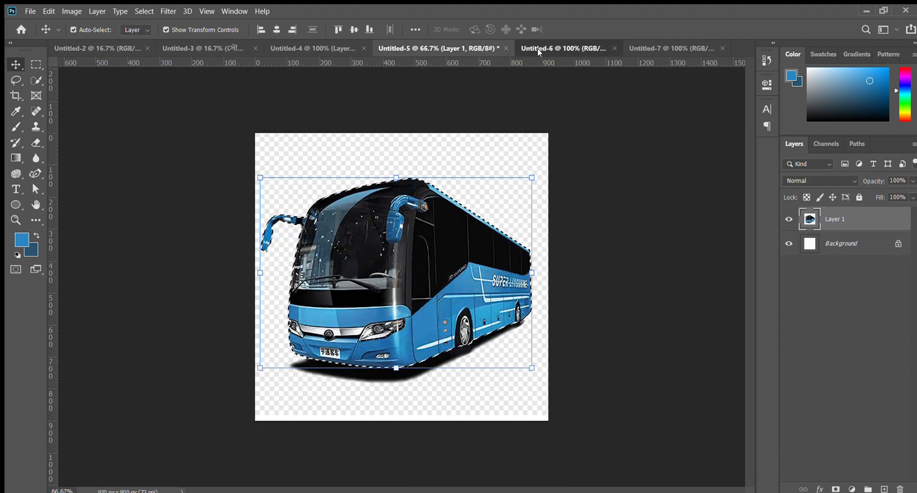
left_click_drag(113, 47, 259, 251)
left_click_drag(224, 201, 205, 183)
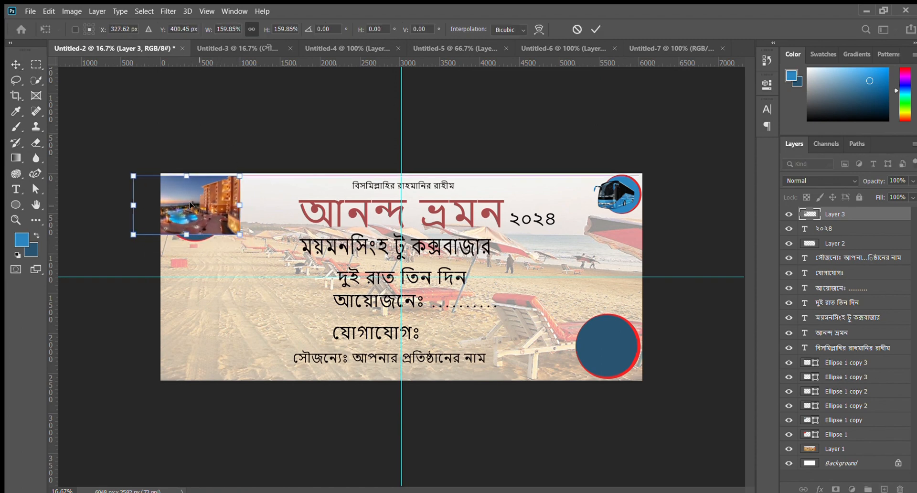
key("Return")
- Place the hotel photo's layer directly above the inner top-left circle's layer and clip the photo to that circle
left_click(805, 233)
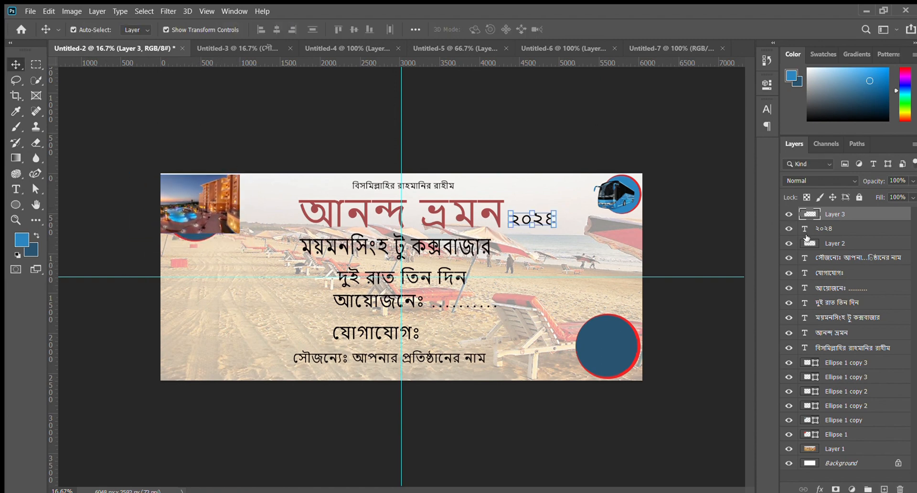
left_click(327, 110)
left_click_drag(187, 217, 239, 307)
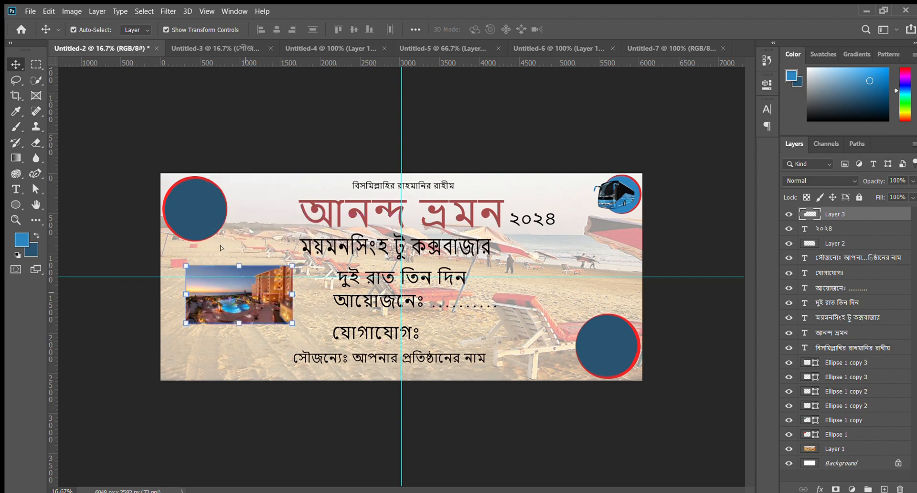
left_click(192, 208)
left_click_drag(843, 213, 860, 411)
left_click_drag(252, 298, 198, 209)
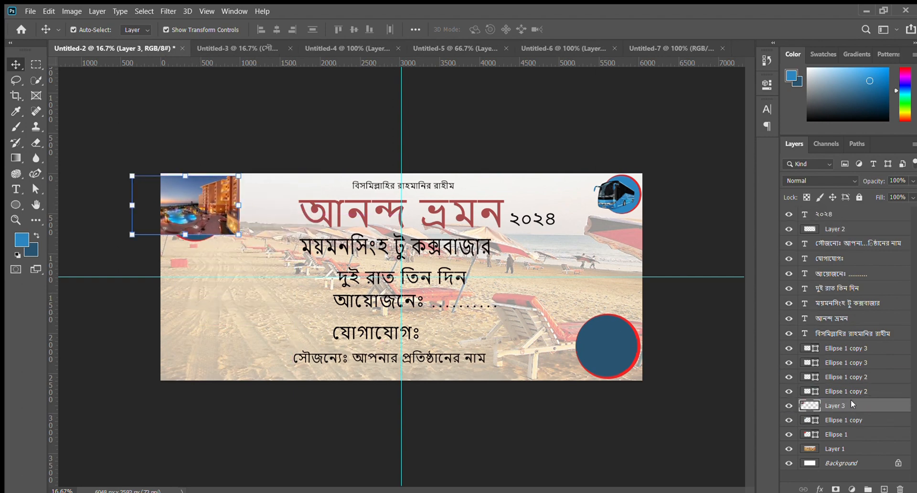
key("ctrl+alt+g")
- Scale the clipped hotel photo to 89.13% within the top-left circle
left_click_drag(238, 235, 209, 222)
key("Return")
key("ctrl+plus")
key("ctrl+plus")
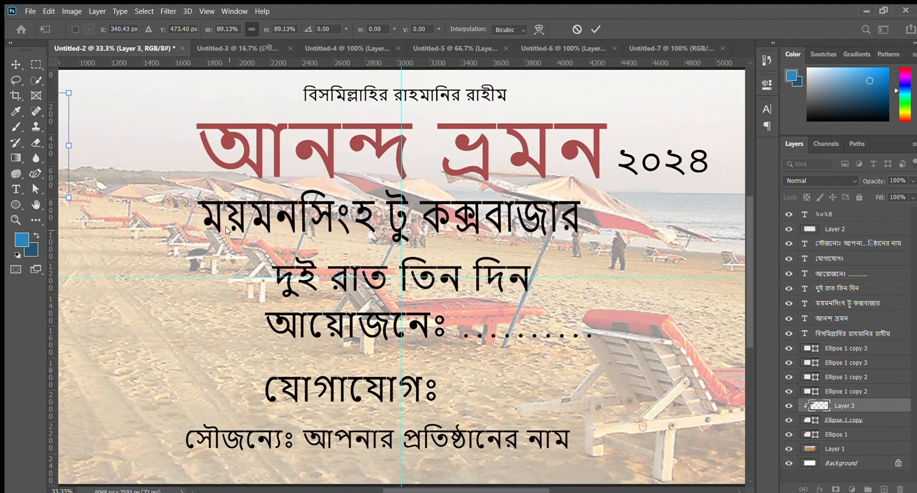
left_click(210, 333)
key("ctrl+z")
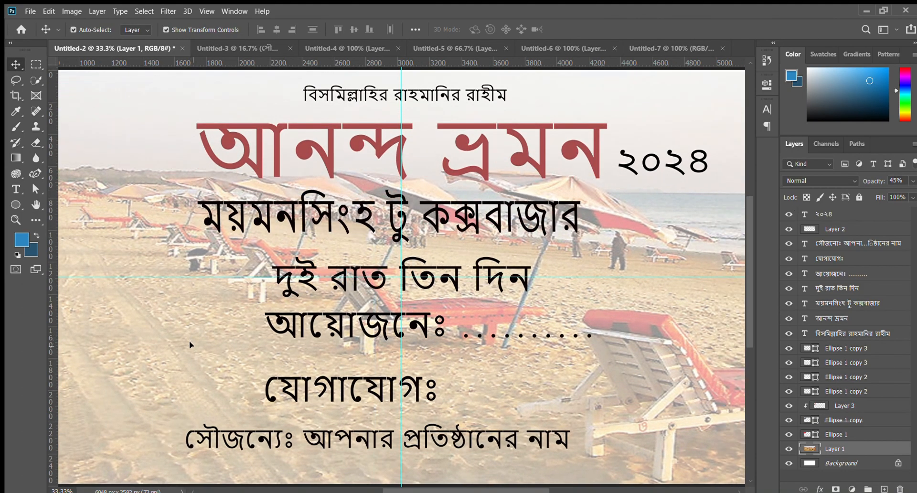
key("ctrl+minus")
key("ctrl+minus")
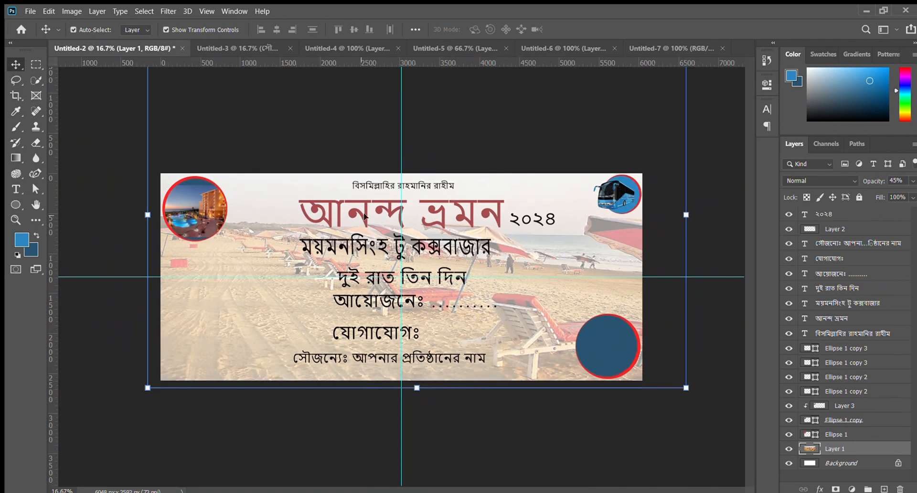
left_click(274, 429)
key("ctrl+plus")
key("ctrl+plus")
key("ctrl+plus")
left_click_drag(232, 356, 641, 346)
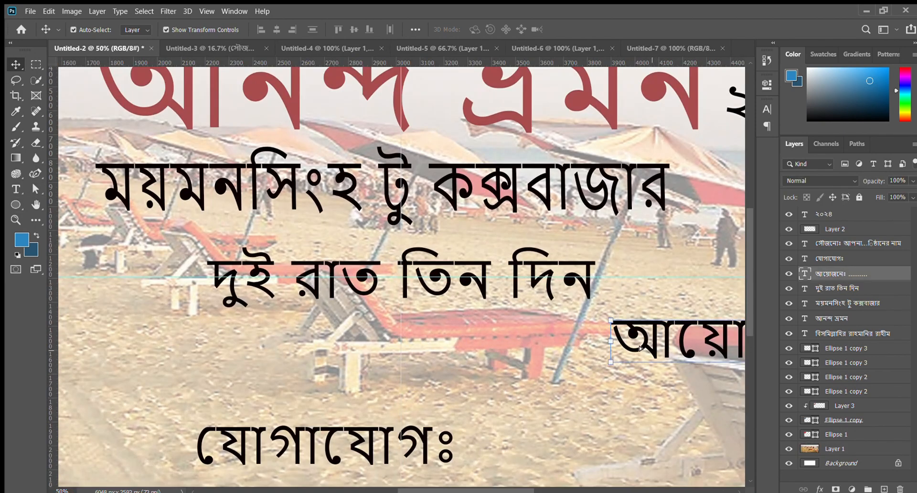
key("ctrl+z")
left_click(281, 445)
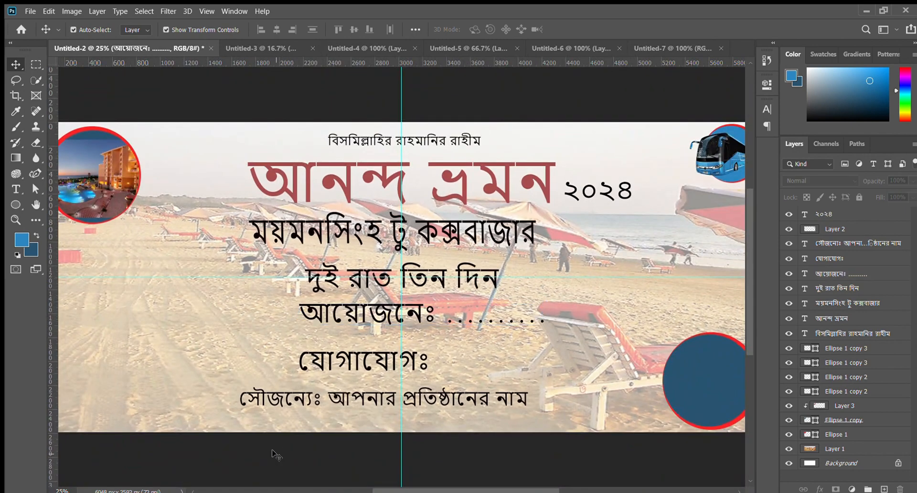
key("ctrl+minus")
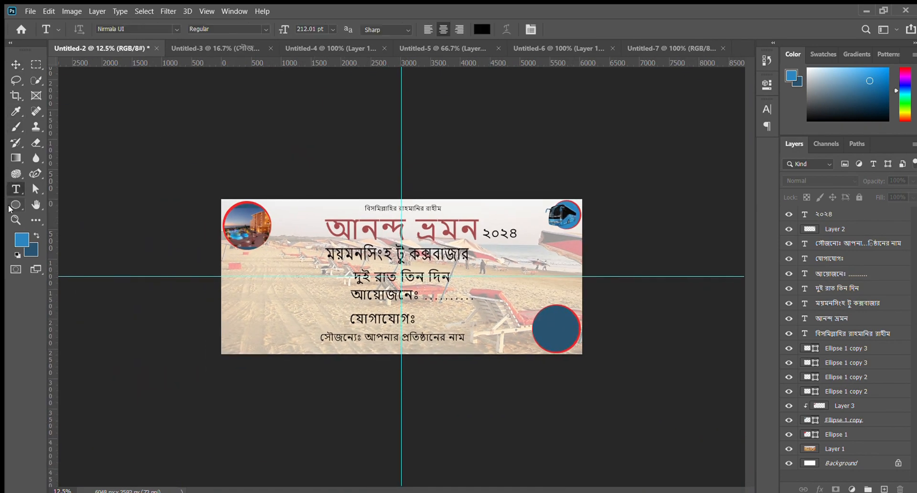
- Enlarge the clipped hotel photo to 123.94% and adjust its position to cover the top-left circle
key("z")
left_click(222, 225)
left_click(223, 227)
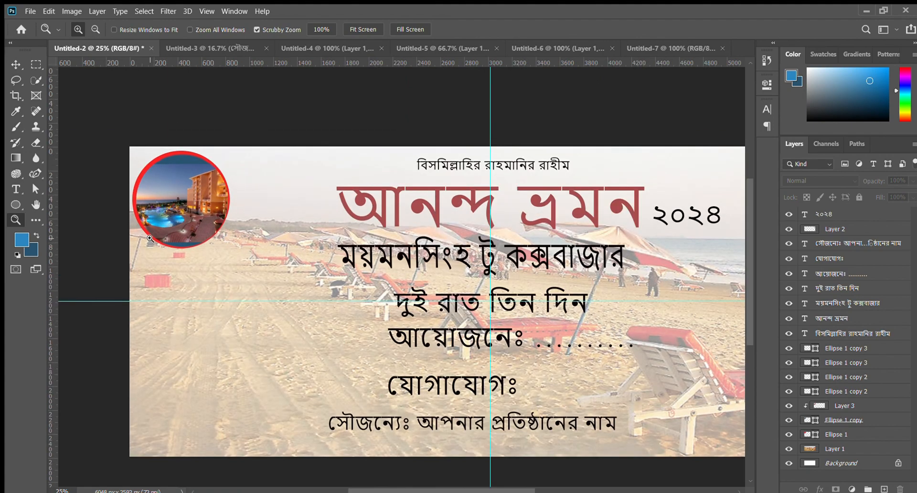
left_click(16, 65)
key("ctrl+plus")
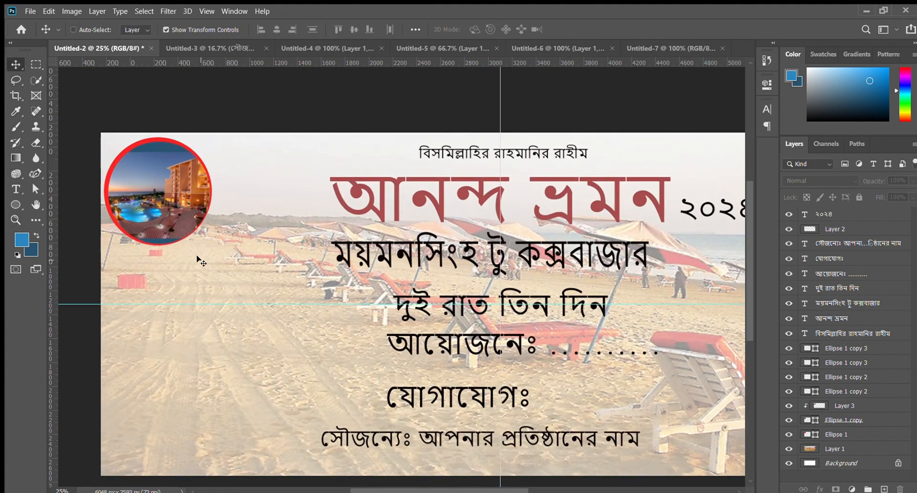
left_click(86, 287)
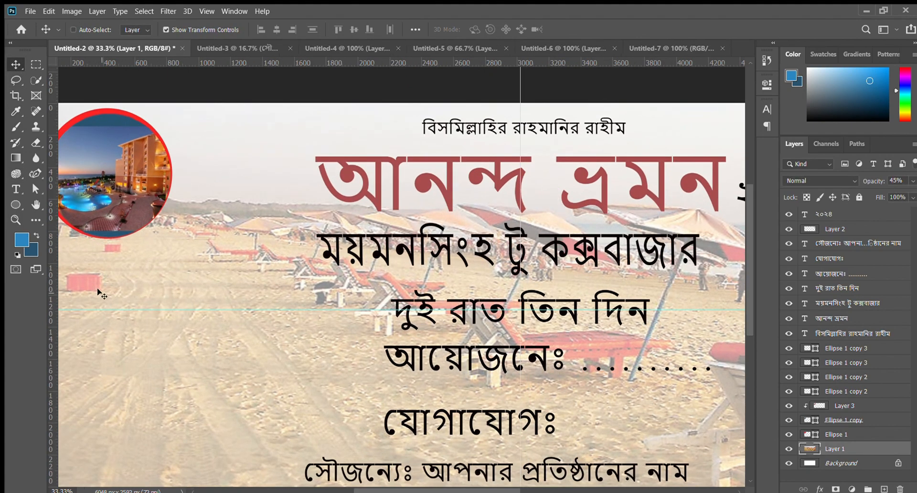
left_click(139, 206)
left_click_drag(187, 231, 214, 239)
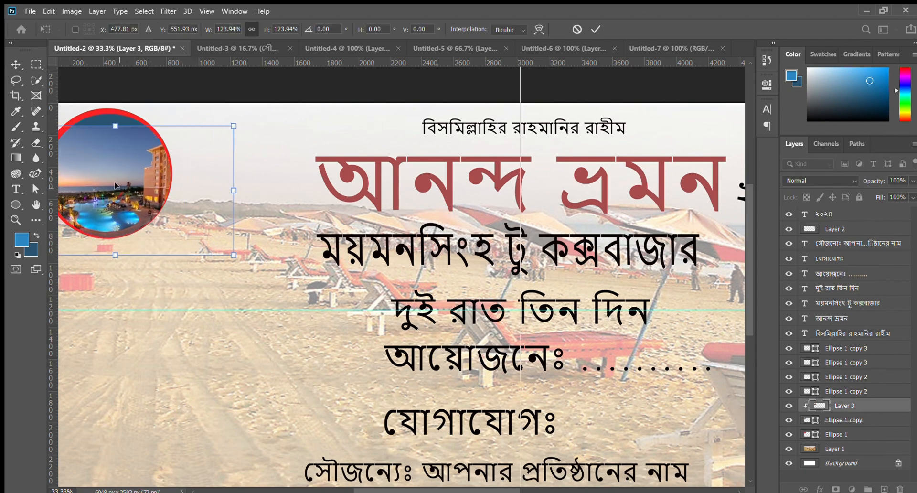
key("Return")
left_click_drag(214, 175, 177, 177)
key("Return")
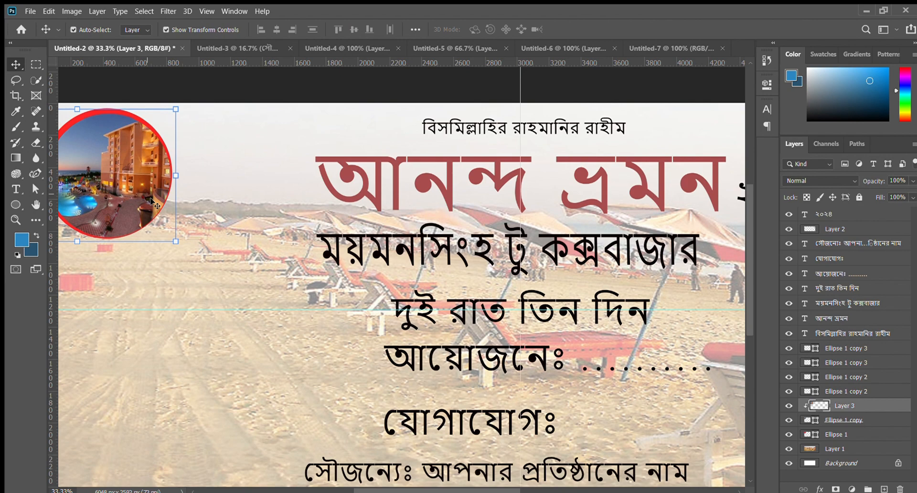
left_click(235, 86)
key("ctrl+z")
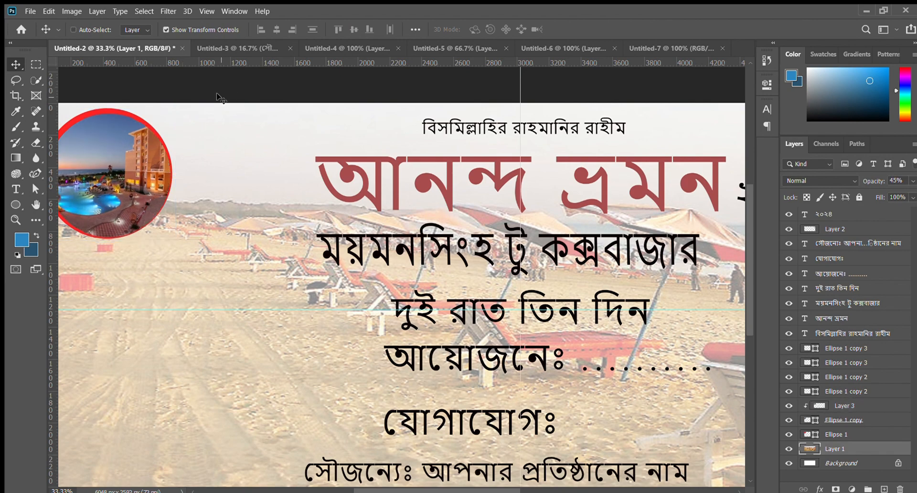
- Narrow the clipped hotel photo from both sides to the top-left circle's edges, finishing with a 76.47% width scale
key("ctrl+minus")
left_click(90, 149, "ctrl")
left_click(166, 189, "ctrl")
left_click_drag(84, 199, 132, 200)
key("Return")
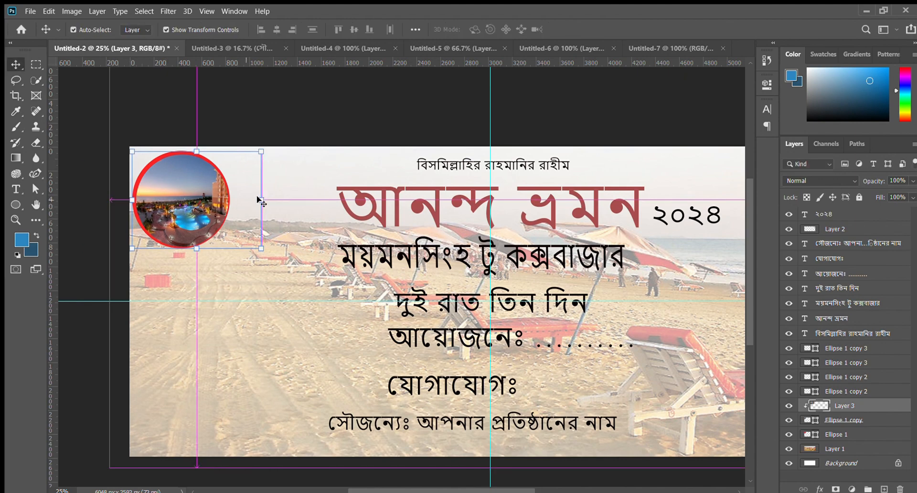
left_click_drag(260, 199, 228, 198)
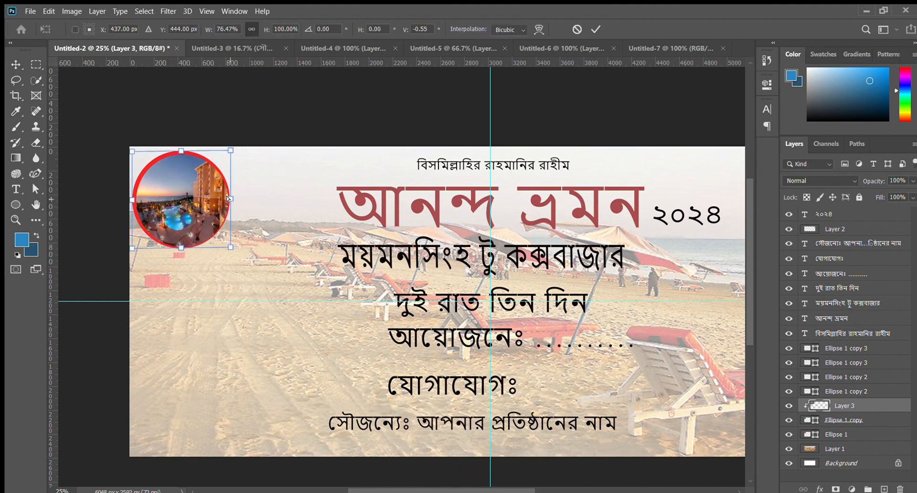
key("Return")
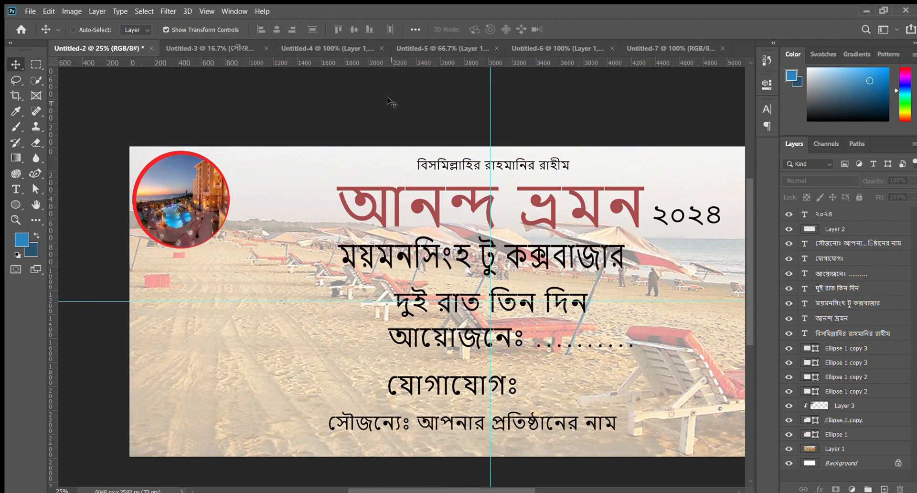
key("ctrl+plus")
left_click_drag(455, 290, 260, 218)
key("ctrl+z")
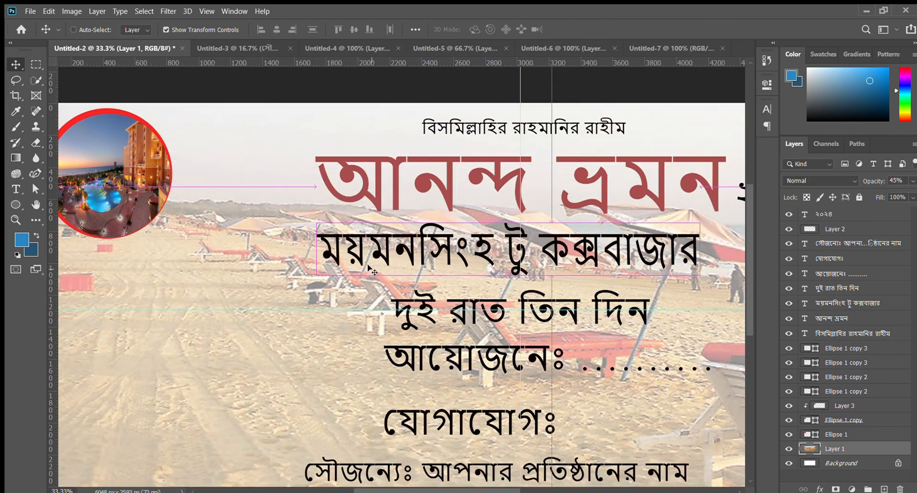
key("ctrl+minus")
key("ctrl+minus")
left_click(328, 446, "ctrl")
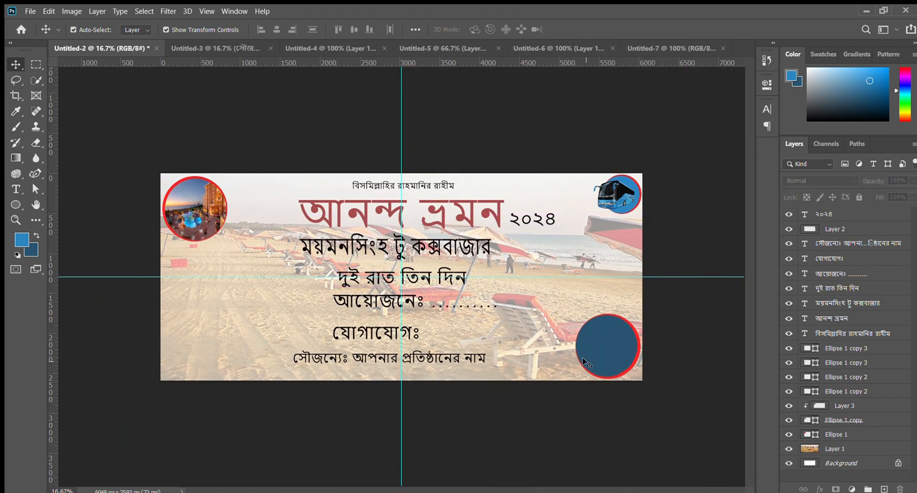
- Bring the coastline photo from its open document into the banner over the bottom-right circle
left_click(583, 359)
left_click(683, 388)
left_click(622, 356)
left_click(655, 389)
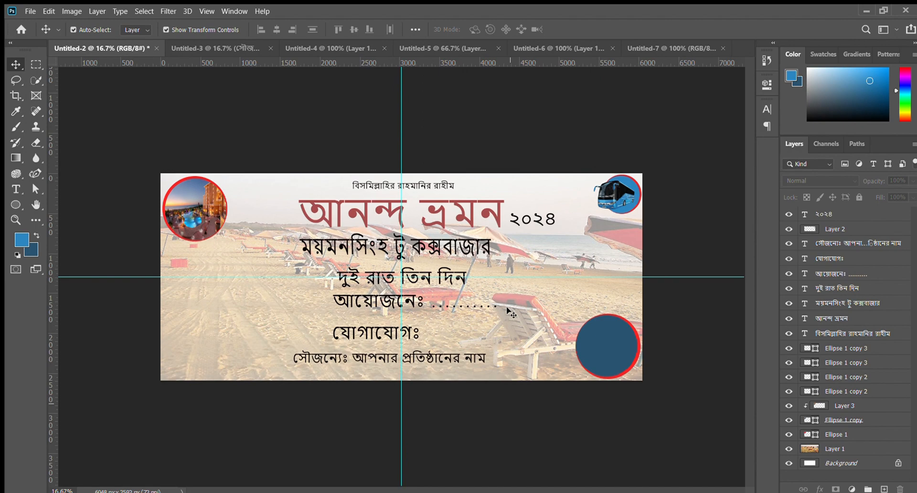
left_click(524, 46)
left_click(669, 48)
left_click_drag(406, 311, 584, 364)
left_click(629, 434)
left_click(623, 424)
left_click(624, 363)
- Clip the coastline photo to the inner bottom-right circle, with its layer directly above that circle, and enlarge it to 177.15%
left_click_drag(850, 213, 860, 385)
left_click_drag(576, 362, 696, 397)
key("ctrl+alt+g")
left_click_drag(610, 354, 560, 339)
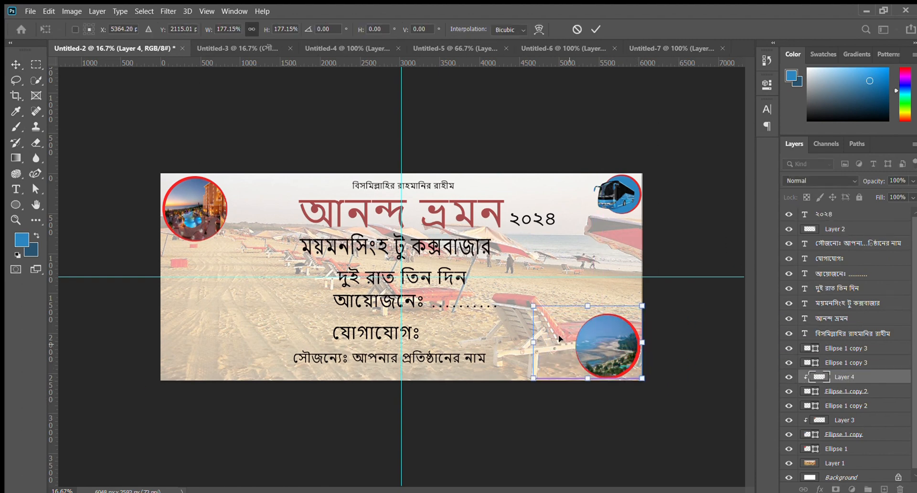
key("Return")
- Fine-tune the clipped coastline photo's scale to 98.70% within the bottom-right circle
key("ctrl+equal")
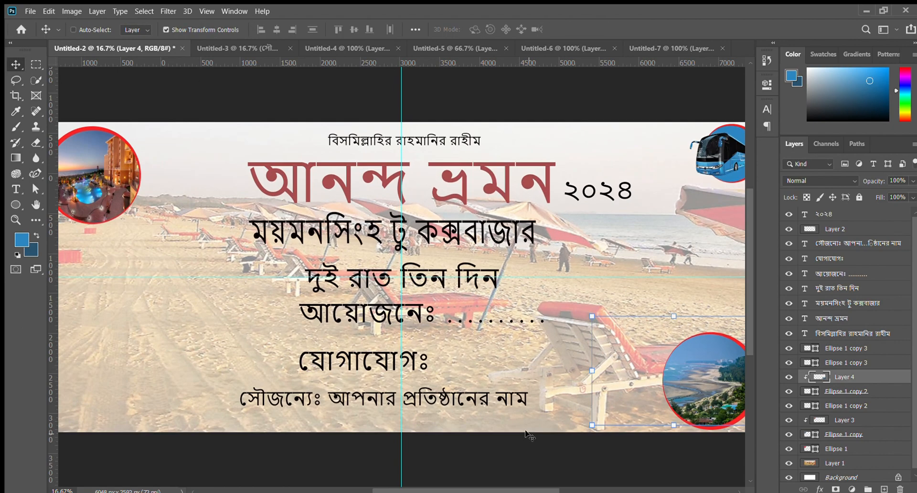
key("ctrl+equal")
key("ctrl+equal")
key("ctrl+minus")
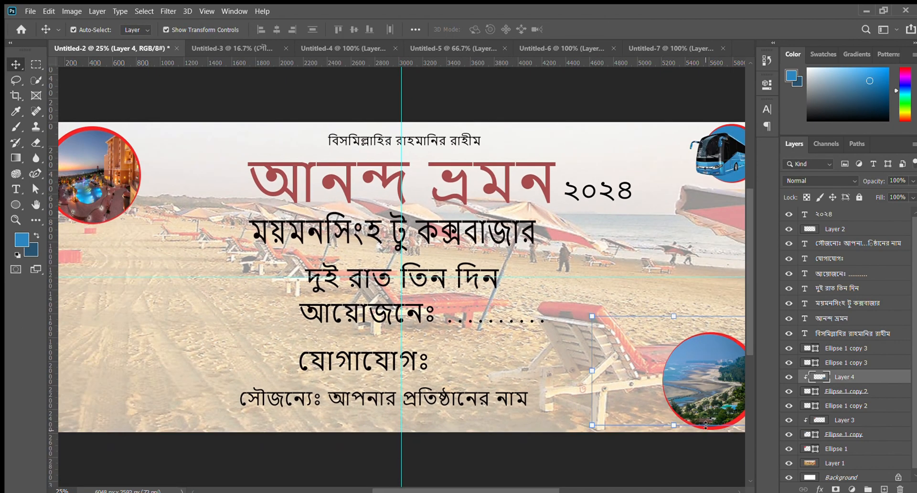
key("z")
left_click(730, 452)
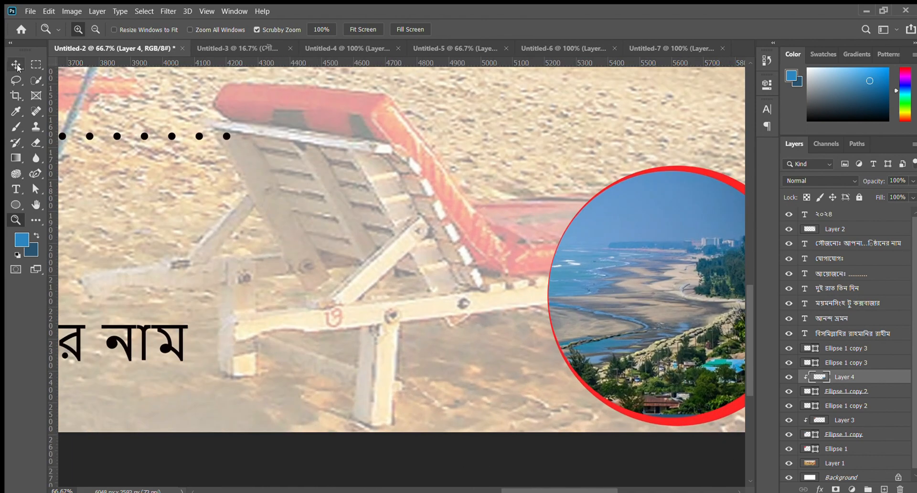
left_click(15, 63)
key("ctrl+minus")
key("ctrl+minus")
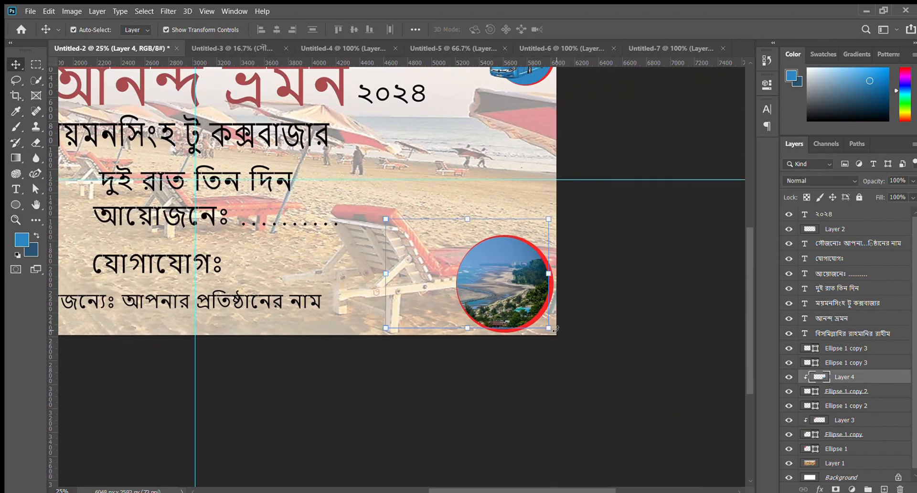
left_click_drag(548, 328, 558, 334)
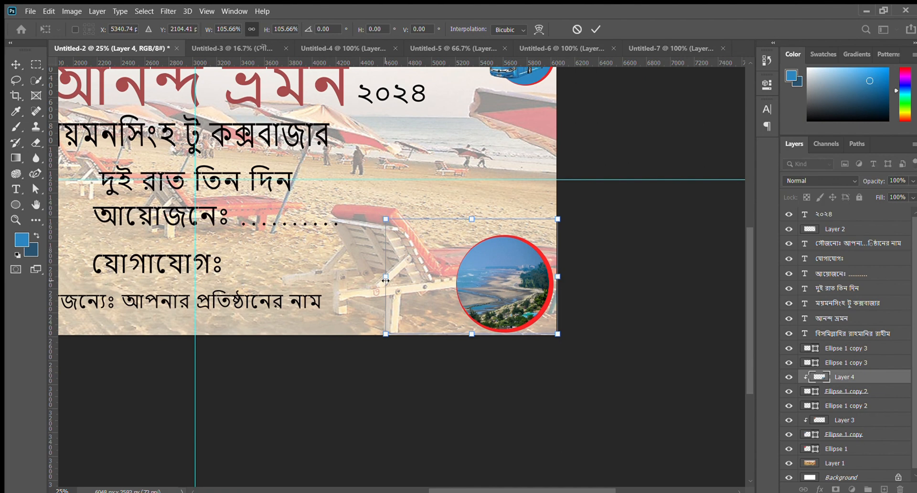
left_click_drag(385, 276, 392, 277)
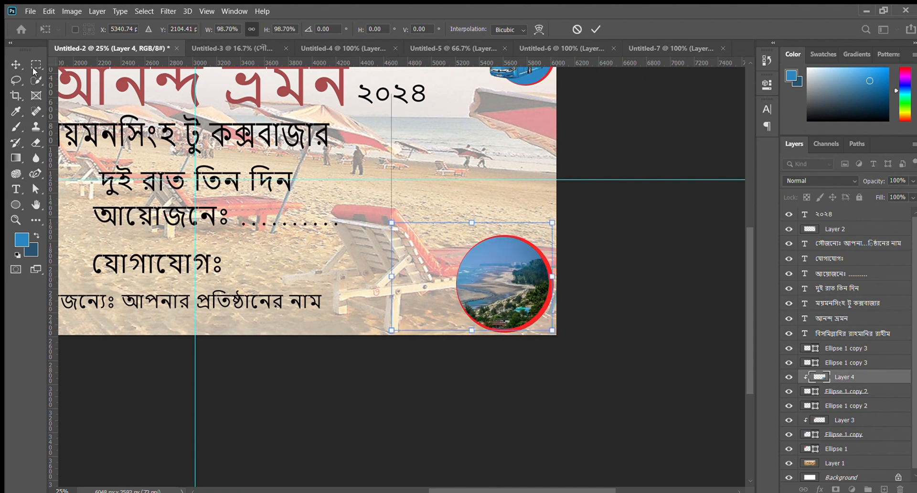
key("Return")
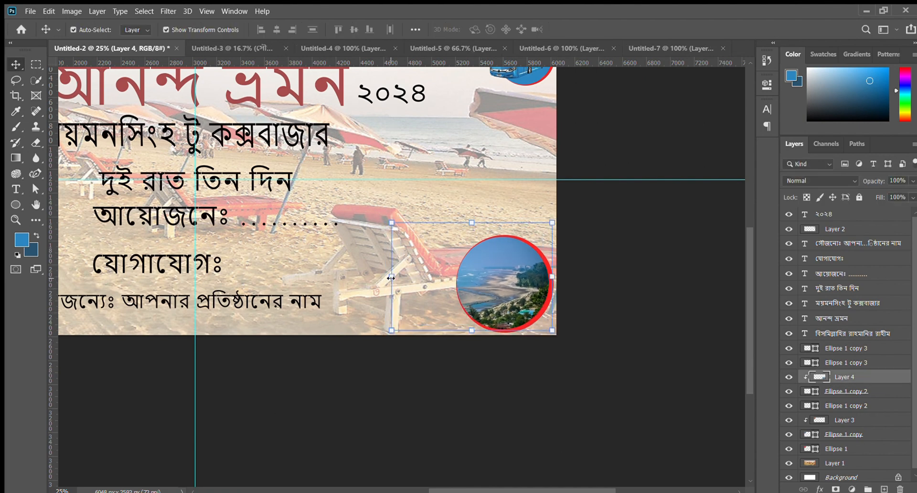
- Narrow the coastline photo from its left side and nudge it right to cover the bottom-right circle
left_click_drag(390, 277, 447, 274)
key("Return")
left_click_drag(500, 291, 492, 297)
key("ctrl+plus")
key("ctrl+plus")
key("ctrl+plus")
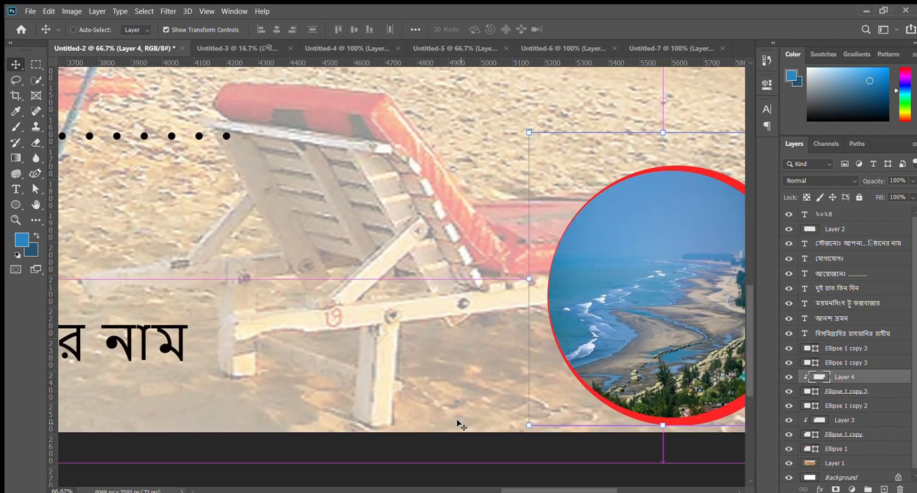
key("ctrl+minus")
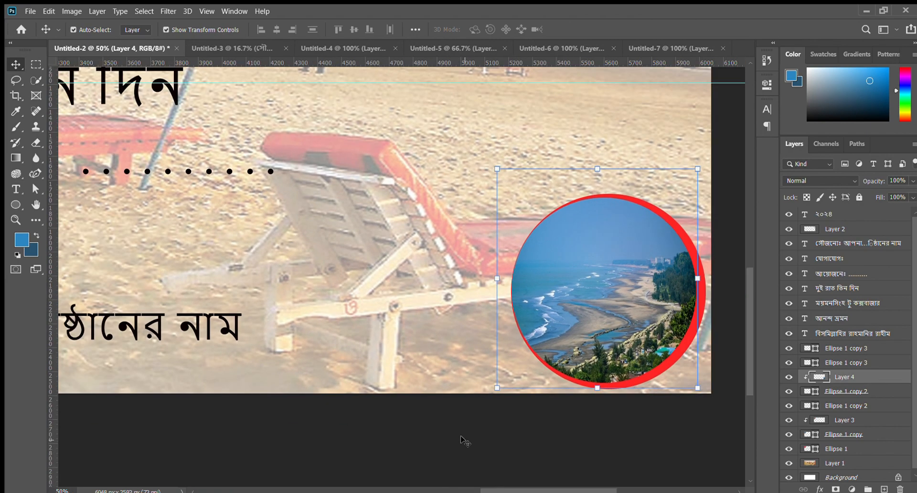
key("Right")
key("Right")
key("Right")
key("Right")
key("Right")
key("Right")
key("Right")
key("Right")
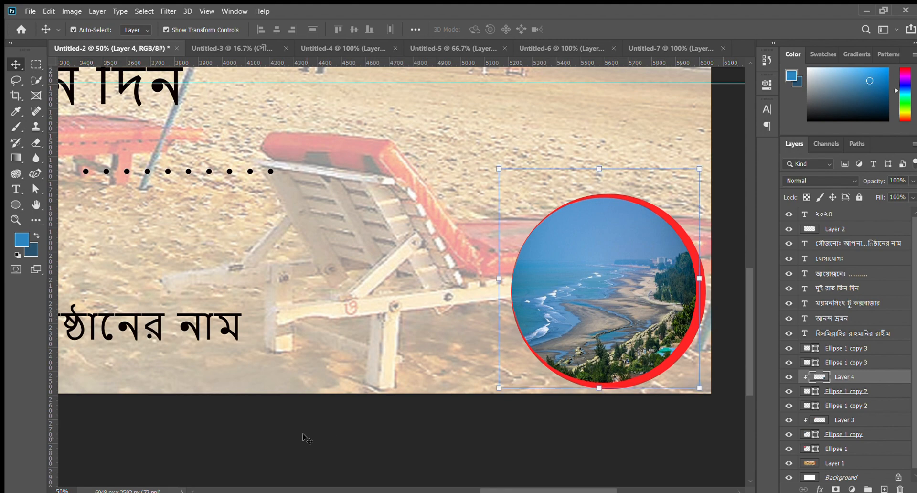
- Examine the whole banner and how the photos fit inside the red-edged corner circles
key("ctrl+minus")
key("ctrl+minus")
key("ctrl+minus")
key("ctrl+minus")
left_click(298, 438)
key("ctrl+plus")
key("ctrl+plus")
key("ctrl+plus")
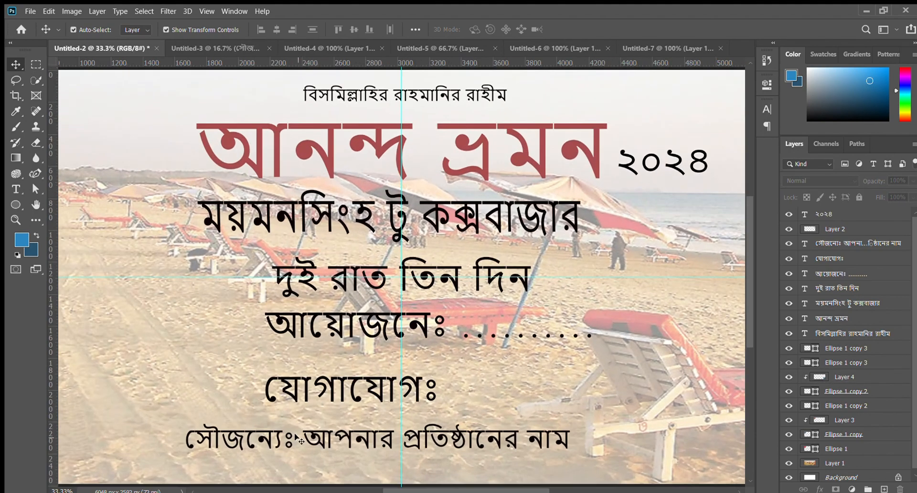
key("ctrl+minus")
key("ctrl+minus")
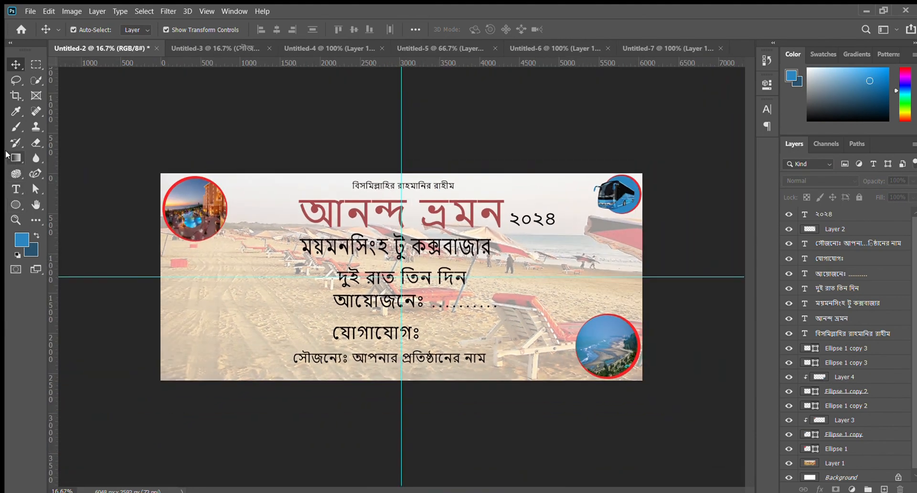
left_click(16, 220)
left_click(113, 224)
left_click(112, 223)
left_click(113, 223)
left_click(114, 225)
left_click(114, 225)
key("ctrl+minus")
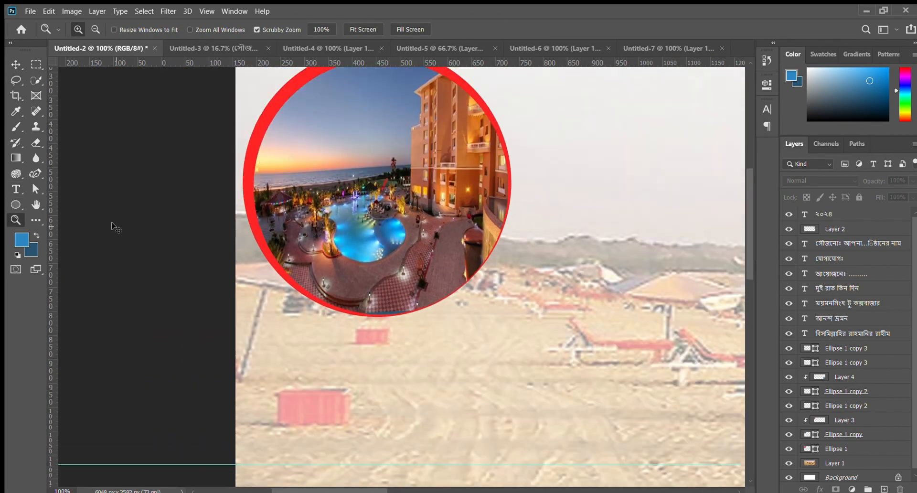
key("ctrl+minus")
key("ctrl+minus")
key("ctrl+minus")
key("ctrl+minus")
key("ctrl+minus")
key("v")
key("ctrl+plus")
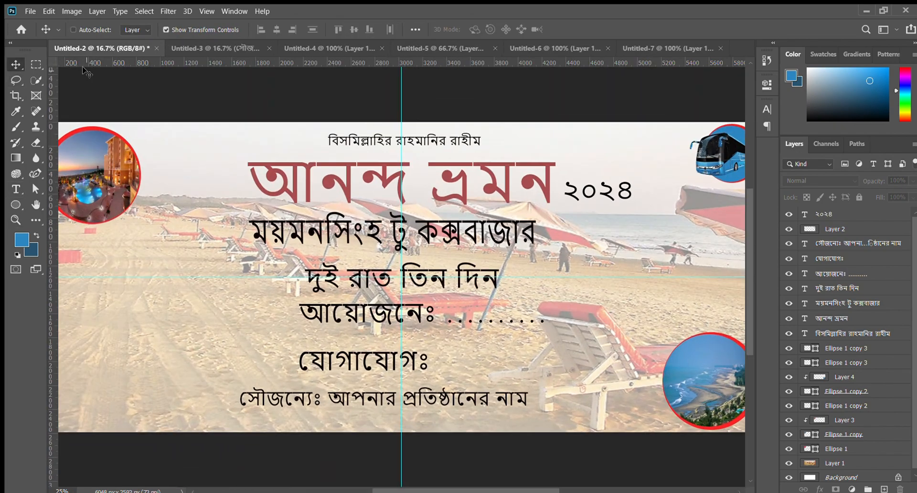
key("ctrl+minus")
key("u")
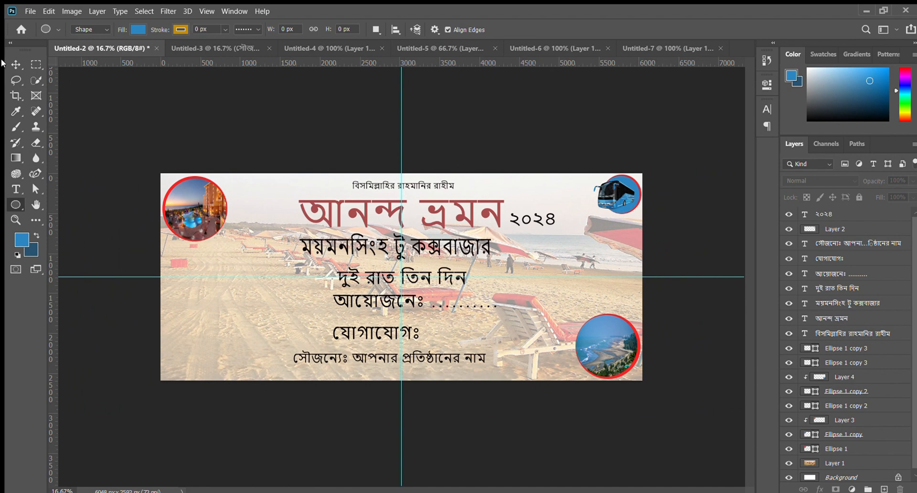
- Centre the বিসমিল্লাহির রাহমানির রাহীম line and the আনন্দ ভ্রমন heading on the vertical guide, scaling the heading down to 432.46 pt
left_click(16, 64)
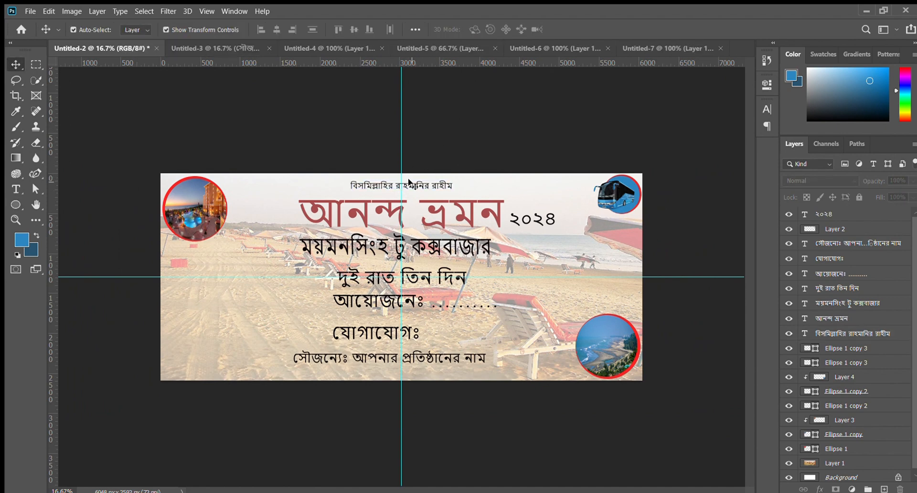
left_click_drag(409, 181, 409, 184)
left_click(432, 217)
left_click(507, 228)
left_click_drag(464, 218, 458, 217)
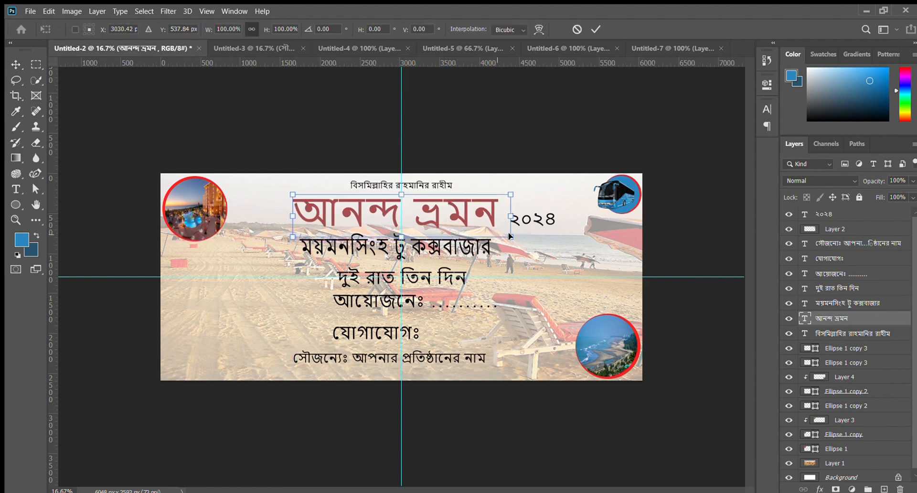
left_click_drag(510, 237, 498, 234)
key("Return")
left_click_drag(450, 216, 455, 217)
left_click(492, 114)
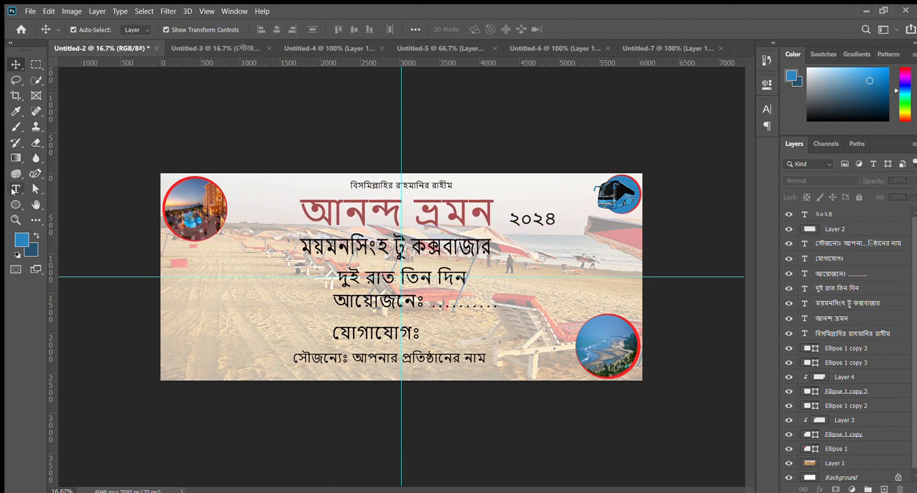
- Recolour the আনন্দ ভ্রমন heading text to a dark golden brown
left_click(16, 189)
left_click_drag(307, 213, 492, 215)
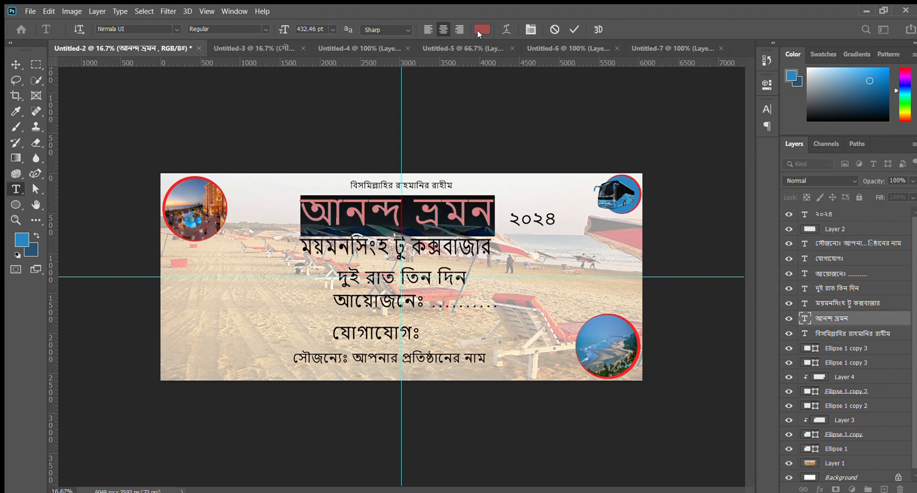
left_click(476, 33)
left_click(211, 155)
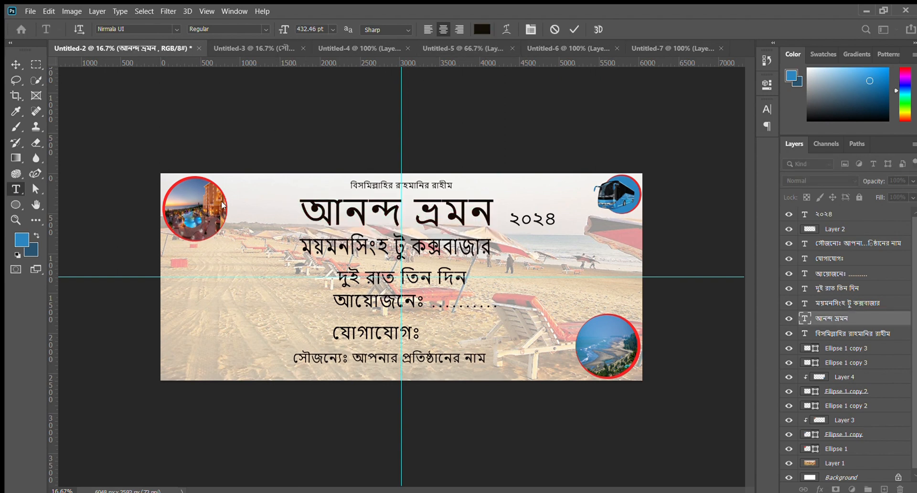
mouse_move(190, 156)
left_mouse_down()
mouse_move(155, 111)
mouse_move(172, 137)
mouse_move(205, 124)
mouse_move(193, 181)
mouse_move(203, 171)
mouse_move(197, 152)
left_mouse_up()
left_click(16, 64)
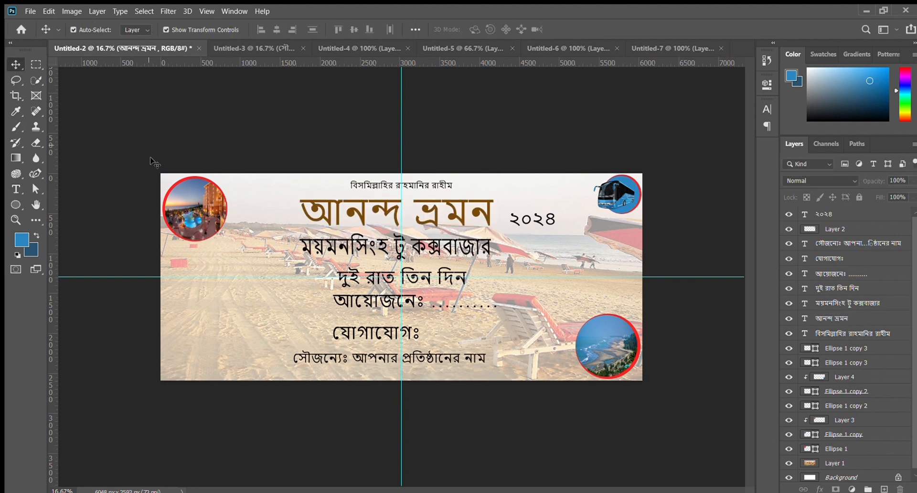
- Add a Drop Shadow effect to the আনন্দ ভ্রমন heading and enlarge the shadow around its letters
left_click(26, 189)
left_click_drag(478, 217, 295, 215)
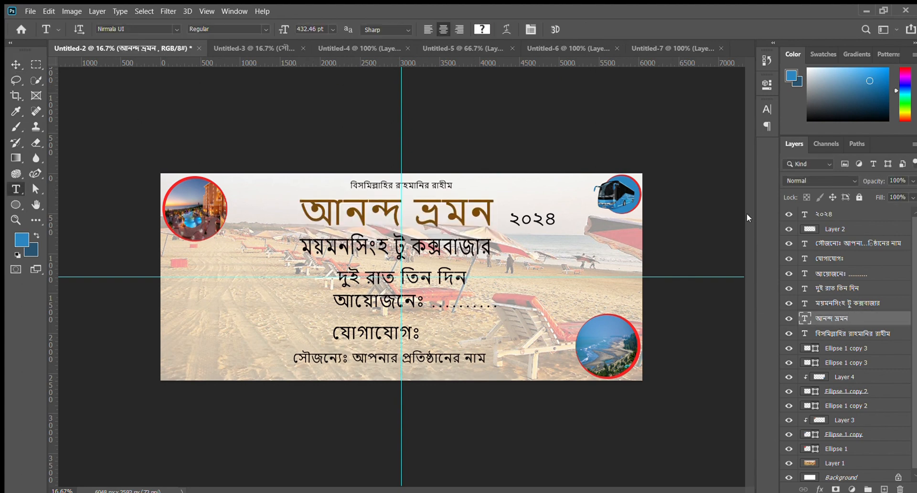
key("h")
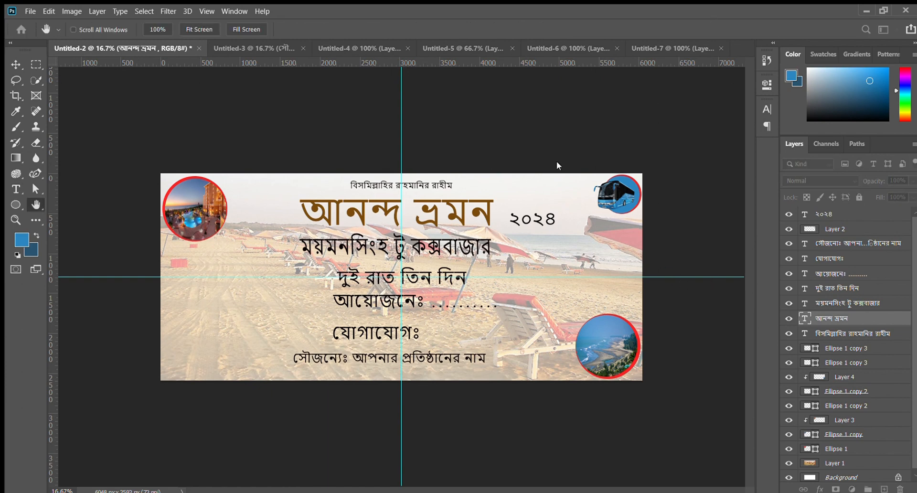
left_click(476, 467)
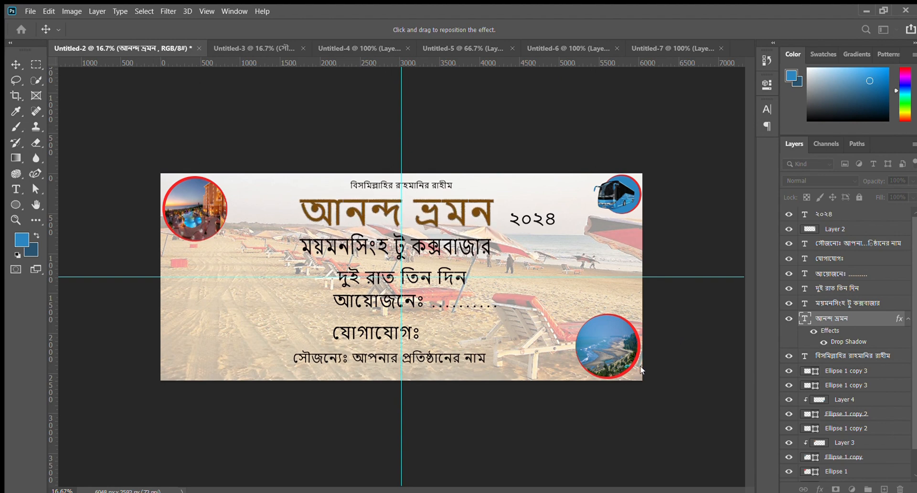
left_click_drag(663, 368, 681, 379)
key("ctrl+plus")
key("ctrl+plus")
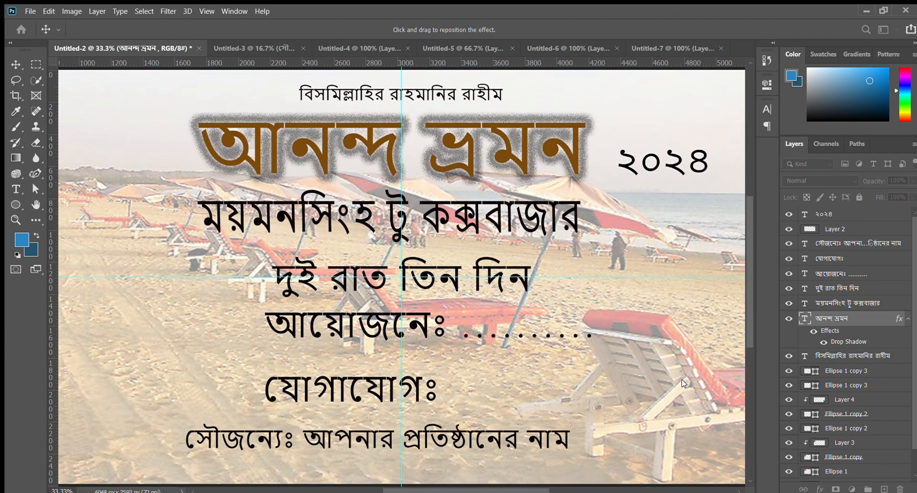
left_click_drag(662, 348, 567, 394)
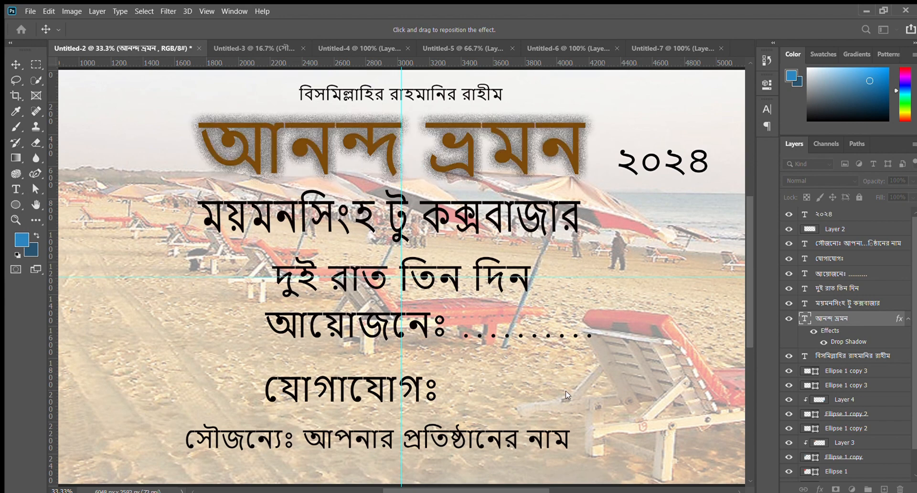
- Tighten the drop shadow around the আনন্দ ভ্রমন heading and add an Outer Glow effect to it
key("ctrl+minus")
key("ctrl+minus")
key("ctrl+minus")
key("ctrl+minus")
key("ctrl+plus")
key("ctrl+plus")
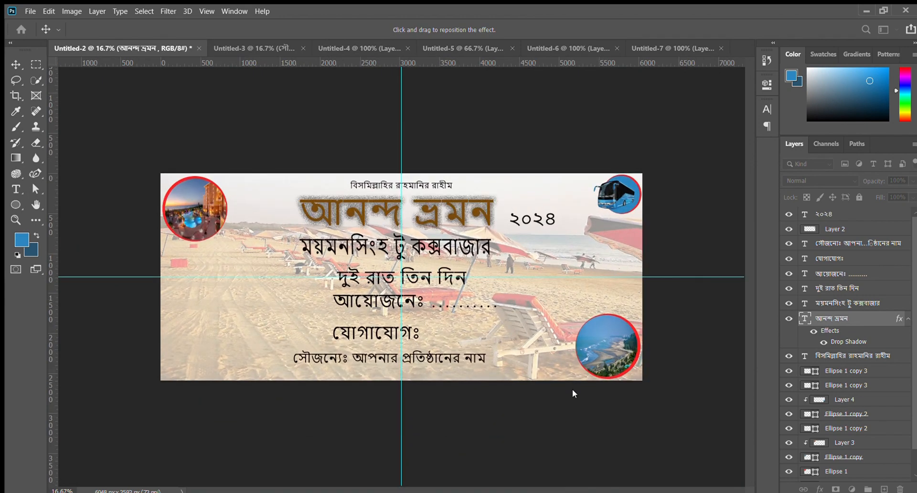
left_click_drag(662, 360, 588, 362)
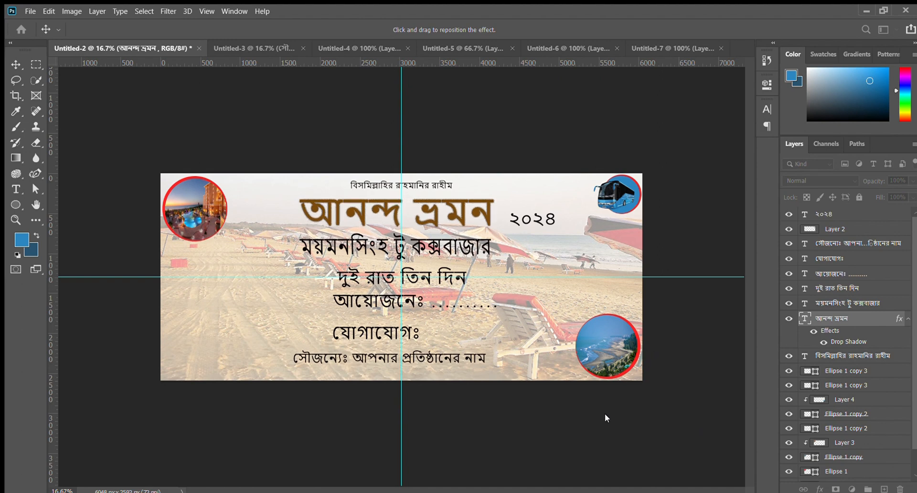
key("Return")
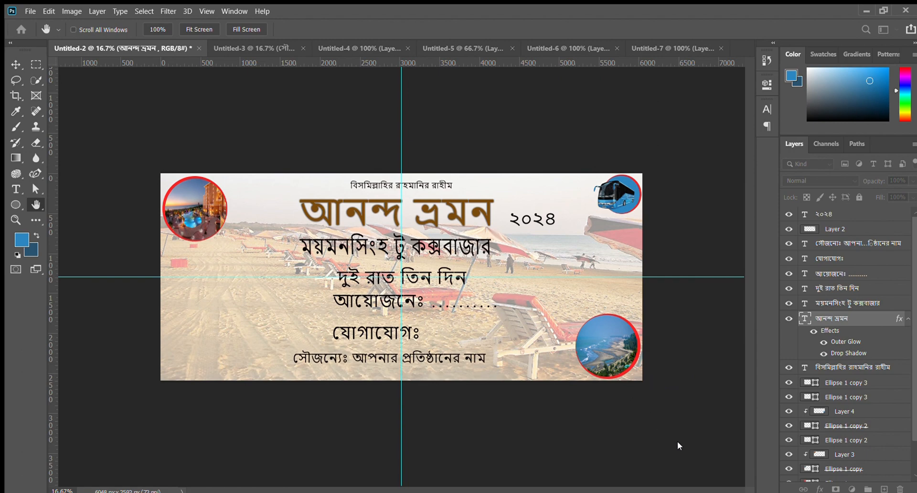
- Recolour the আনন্দ ভ্রমন heading text to golden yellow
key("t")
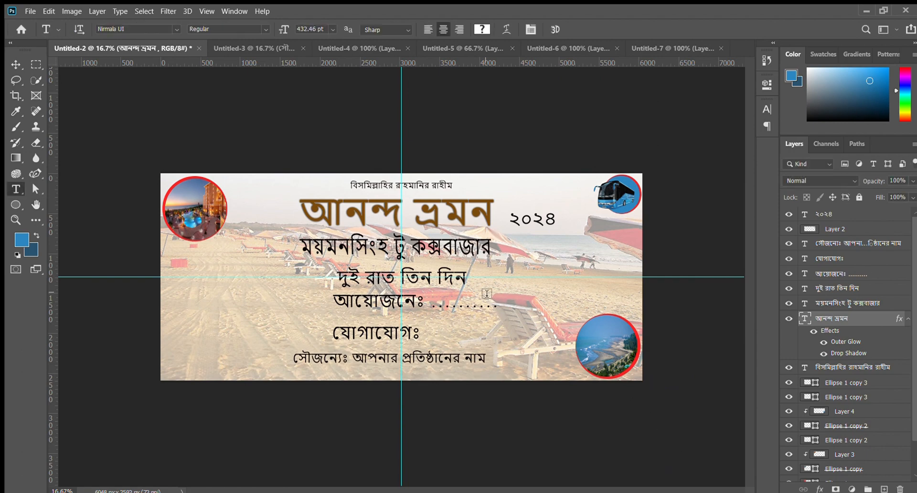
key("ctrl+plus")
left_click(353, 183)
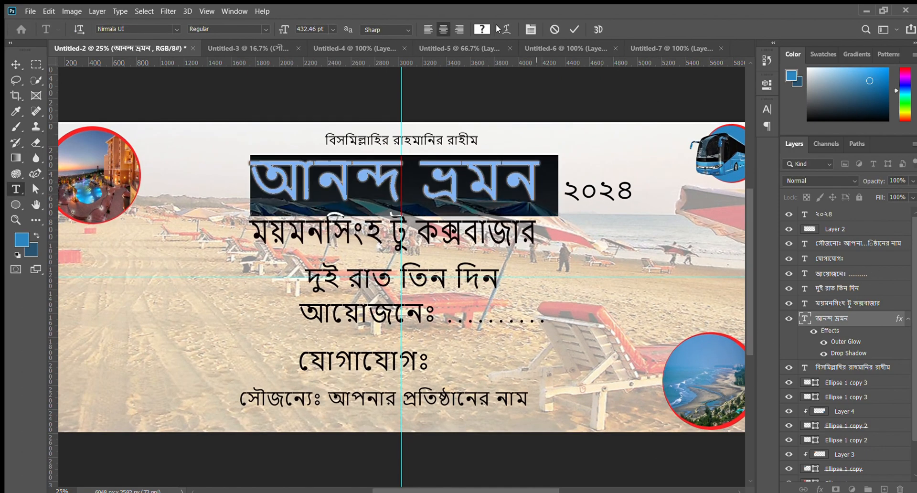
left_click_drag(183, 160, 24, 64)
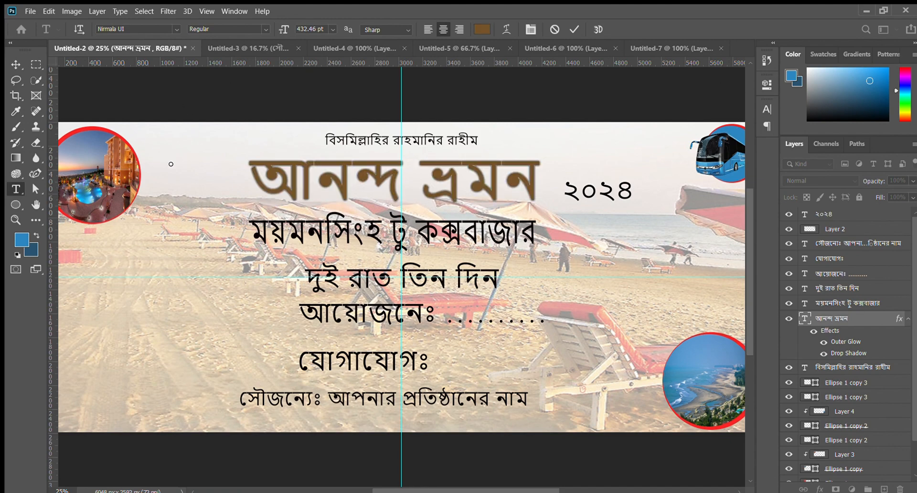
left_click(214, 202)
left_click(178, 105)
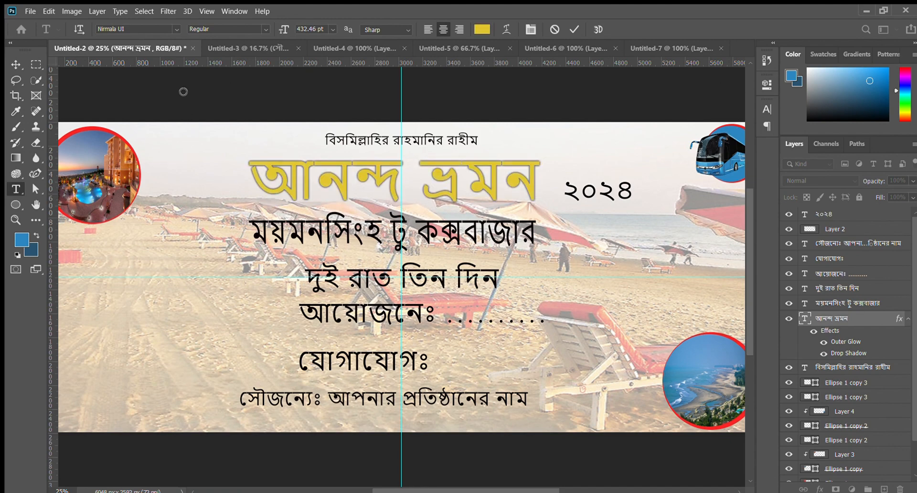
left_click(16, 64)
key("ctrl+minus")
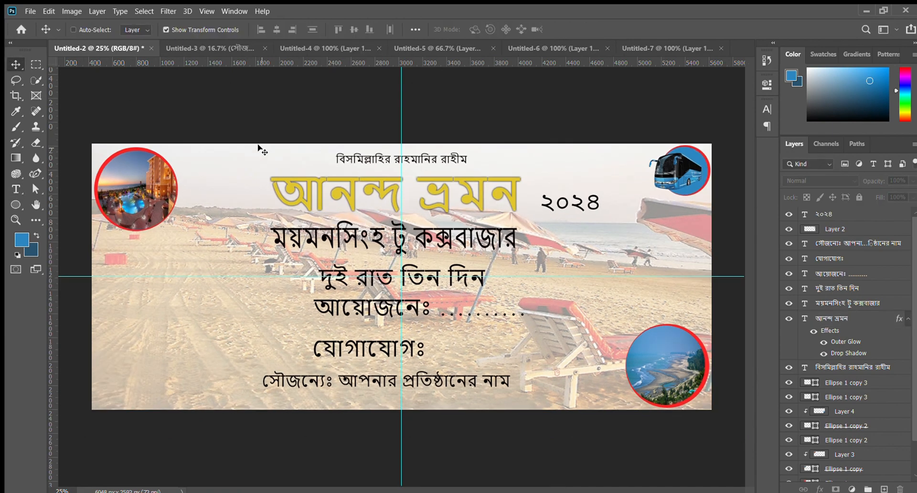
- Nudge the ময়মনসিংহ টু কক্সবাজার line towards the vertical guide, then shrink the দুই রাত তিন দিন line and place it centrally beneath
key("ctrl+plus")
left_click_drag(390, 257, 381, 246)
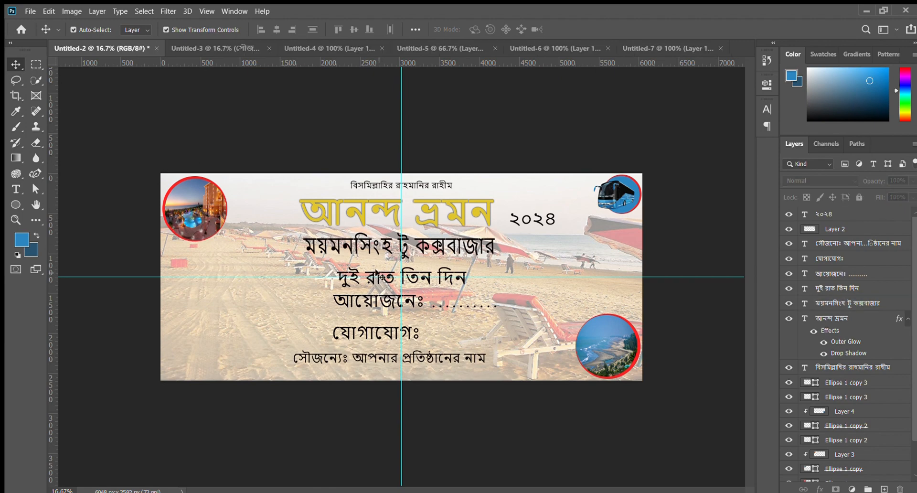
left_click_drag(432, 283, 430, 276)
key("ctrl+plus")
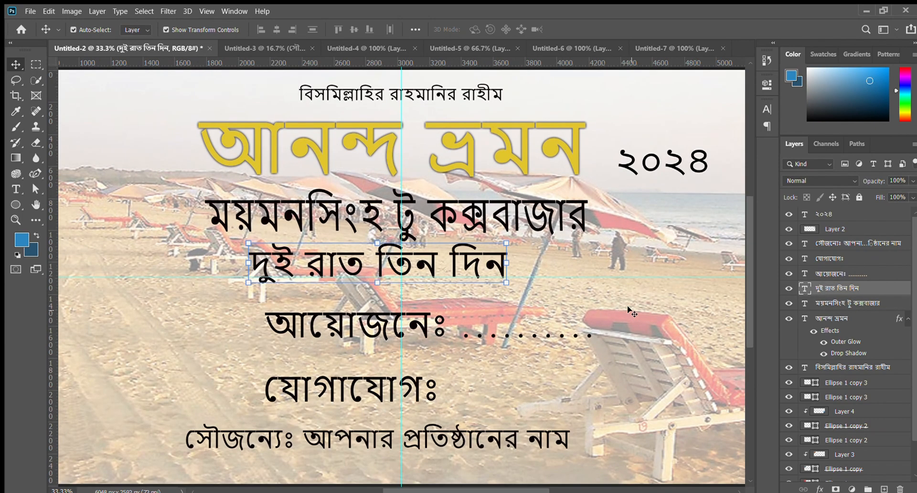
left_click_drag(507, 283, 465, 277)
key("Return")
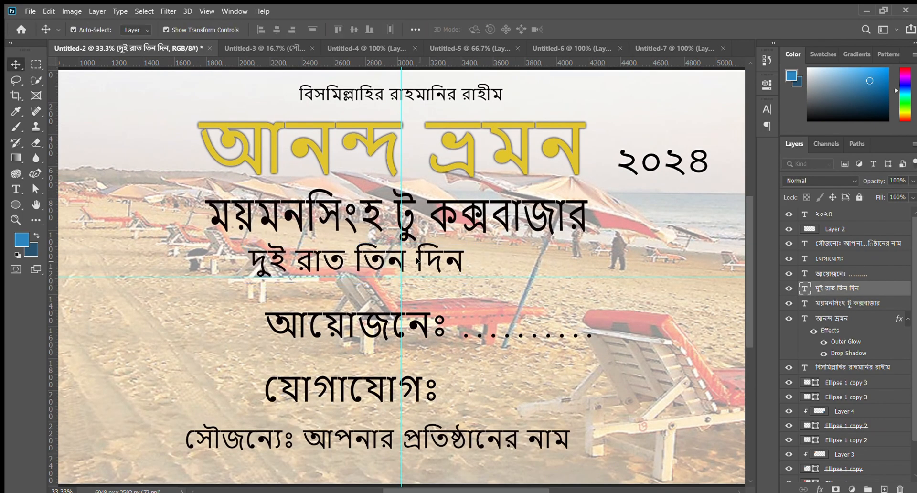
left_click_drag(416, 261, 496, 280)
key("Return")
- Shift the আয়োজনেঃ and যোগাযোগঃ lines up and to the left so that their starting edges line up
left_click(397, 329)
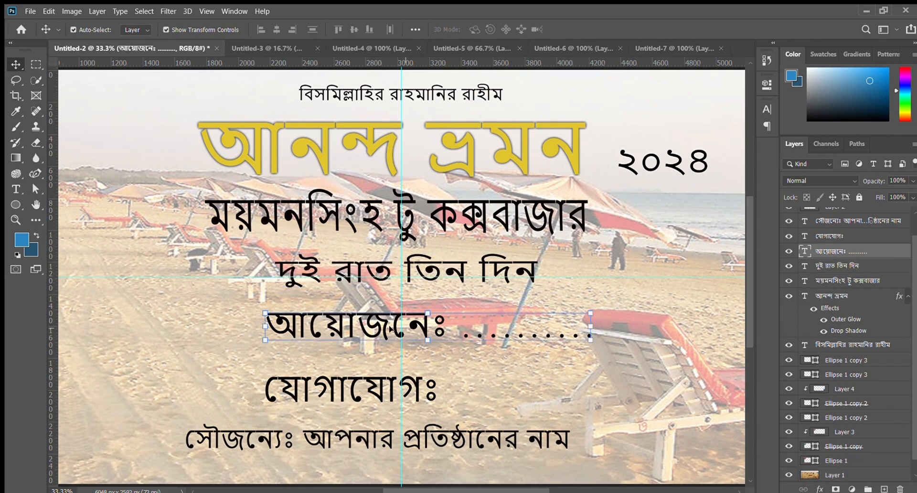
left_click_drag(337, 330, 286, 321)
left_click_drag(304, 385, 263, 373)
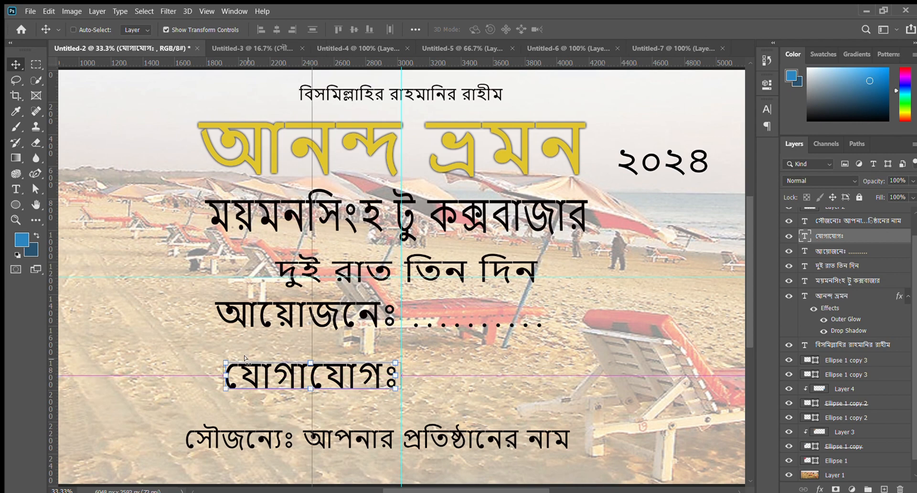
key("ctrl+minus")
left_click(195, 429)
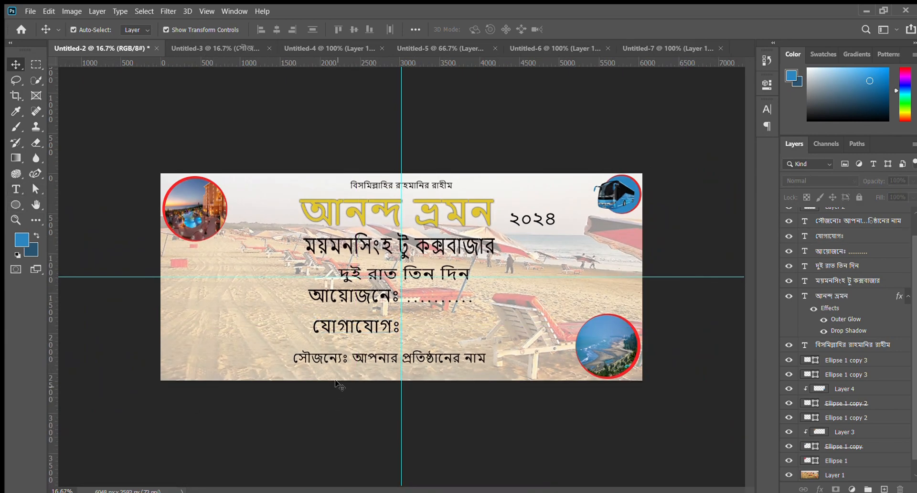
left_click(347, 361)
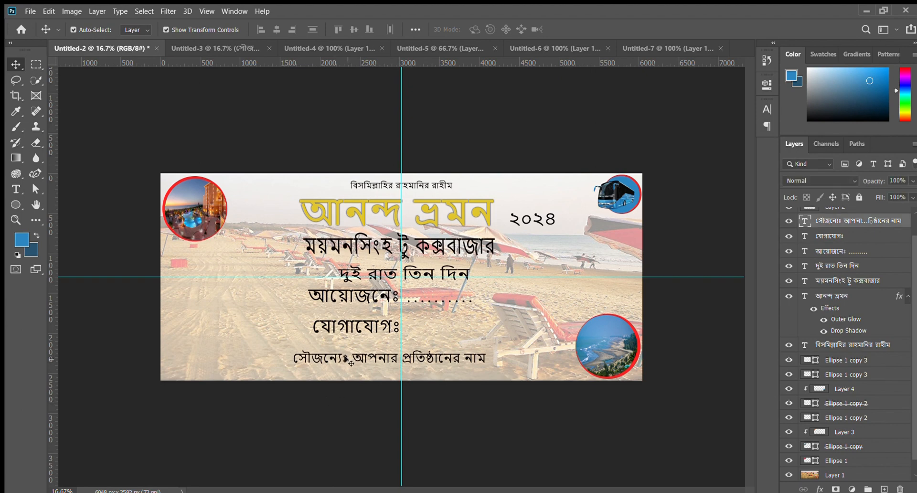
left_click(260, 431)
left_click(328, 332)
left_click(297, 385)
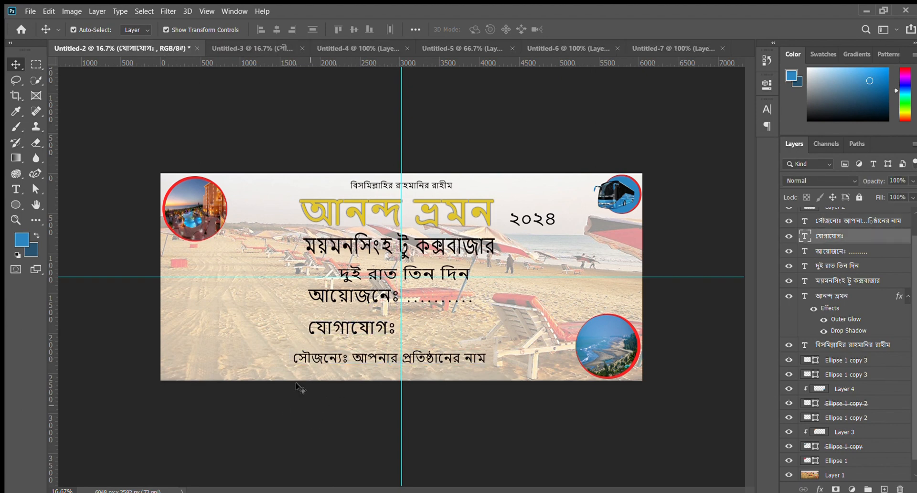
left_click(16, 190)
left_click(392, 330)
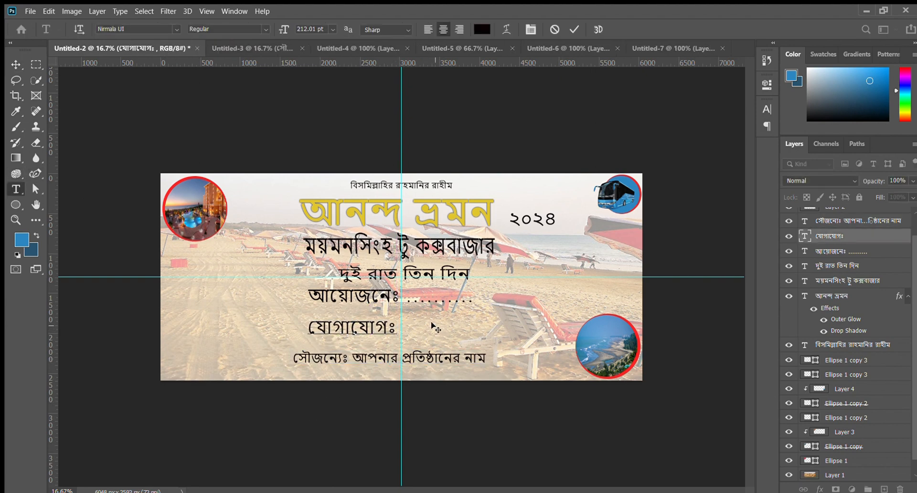
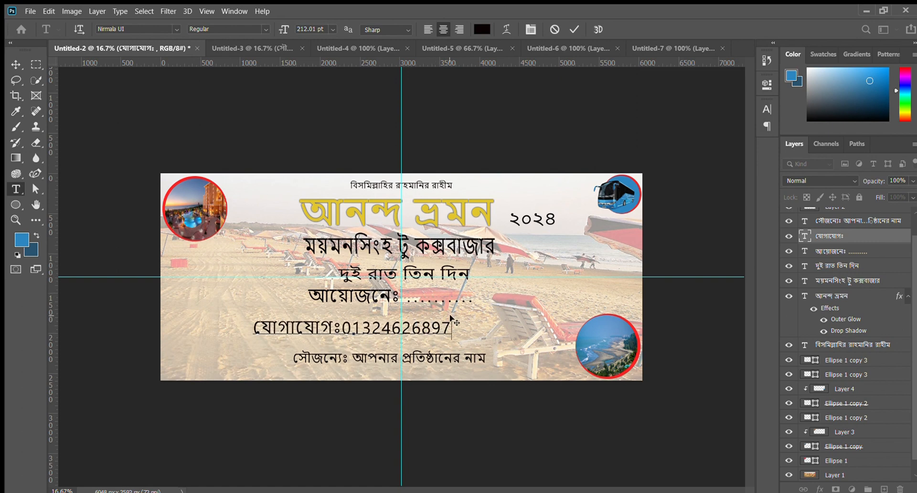
left_click_drag(451, 327, 345, 326)
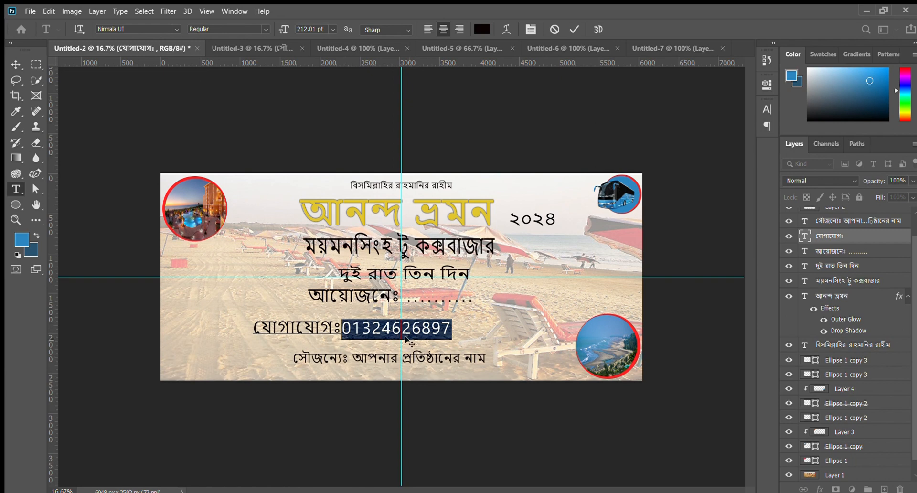
key("BackSpace")
type("-১")
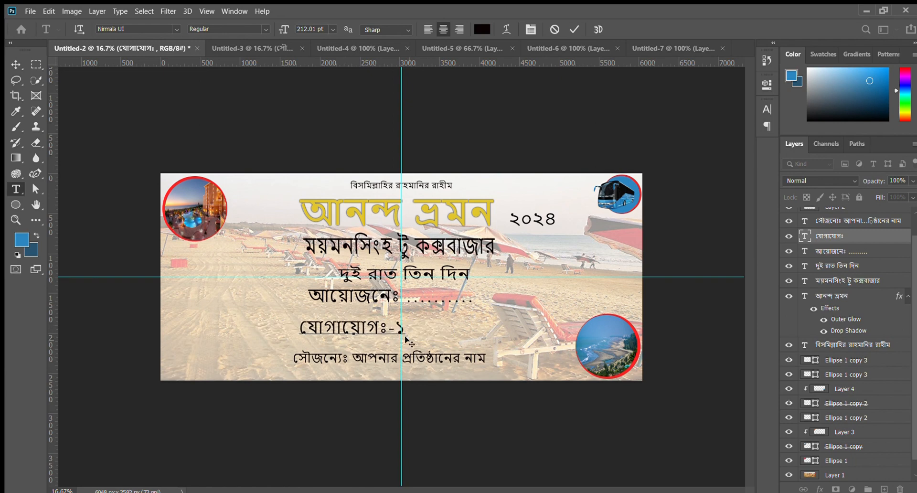
key("ctrl+Return")
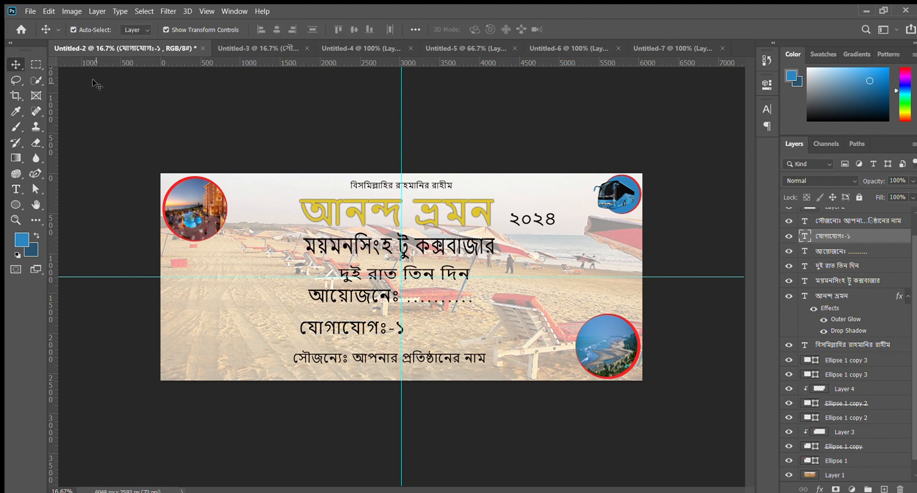
left_click_drag(404, 327, 389, 328)
key("BackSpace")
- Add the contact phone number in Bengali digits after the যোগাযোগঃ label
type("০")
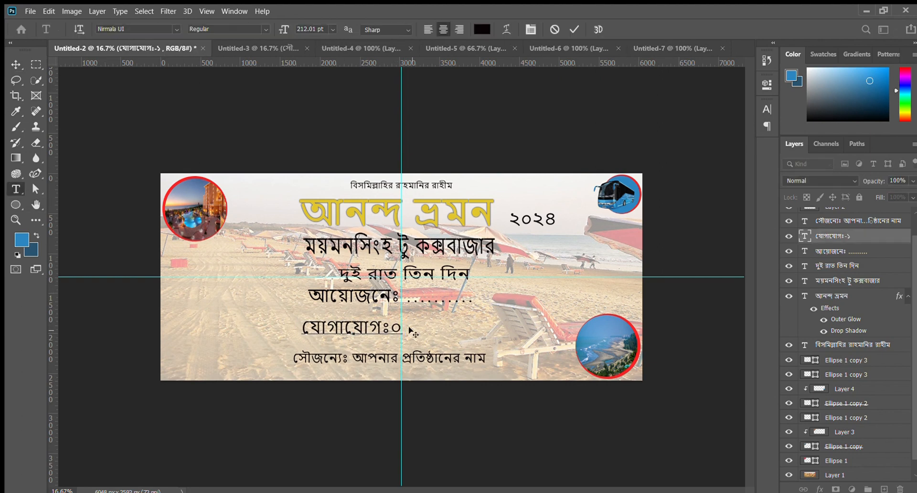
key("BackSpace")
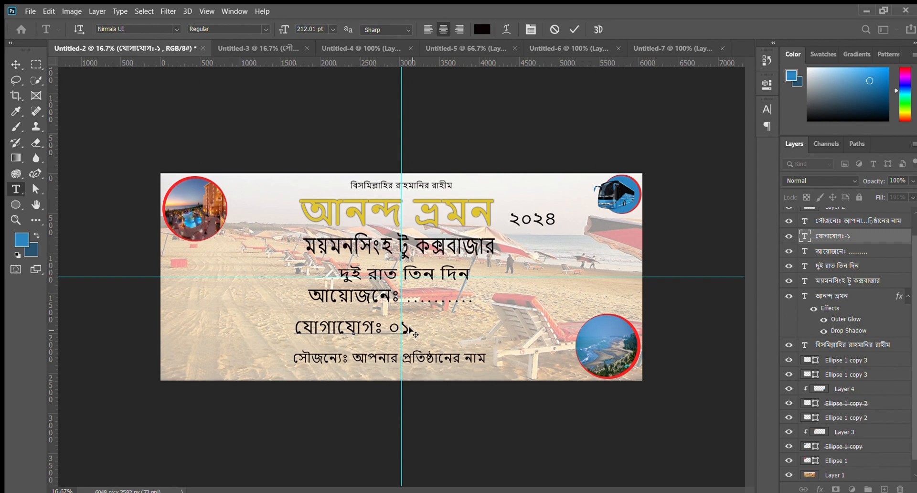
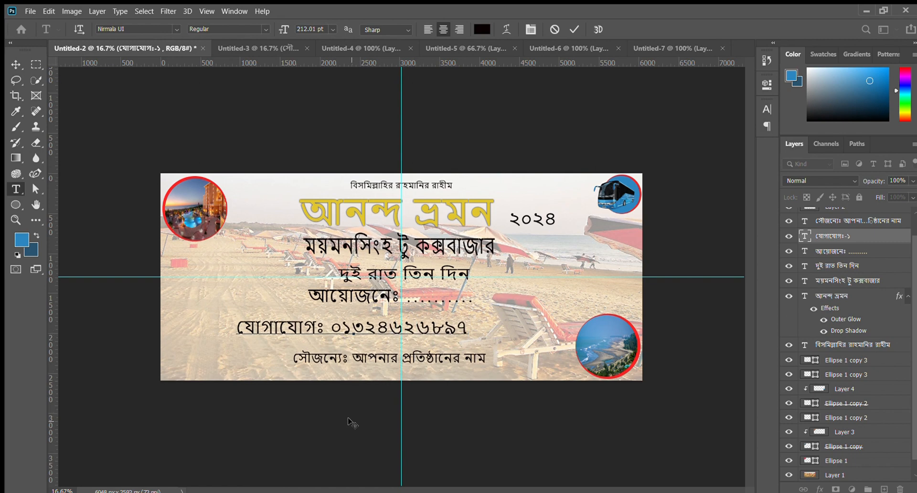
left_click(16, 64)
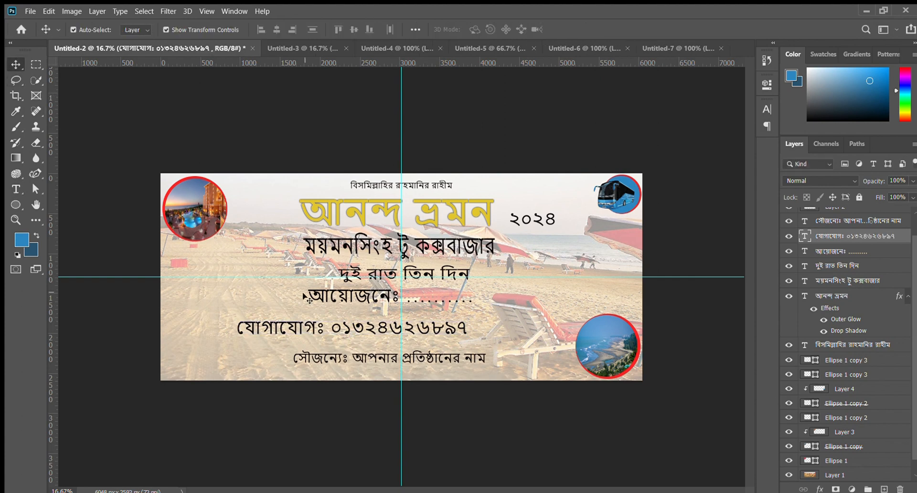
- Move the যোগাযোগঃ contact line and the সৌজন্যেঃ line so both sit roughly centred on the vertical guide
left_click_drag(352, 326, 359, 324)
left_click(367, 142)
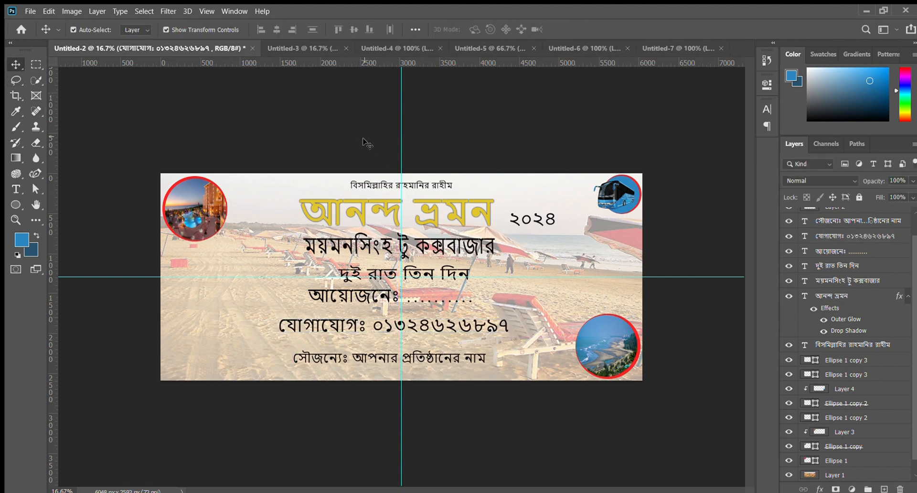
left_click_drag(382, 357, 377, 358)
left_click(322, 395)
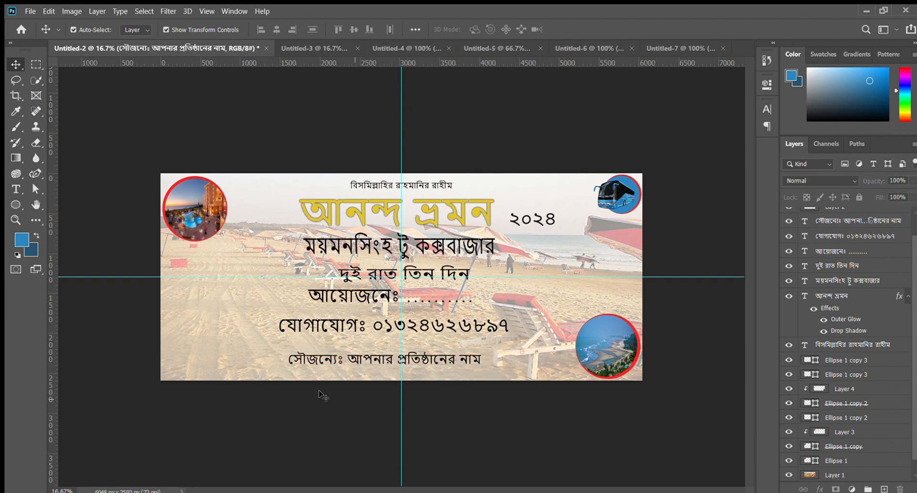
left_click(16, 205)
left_click(59, 207)
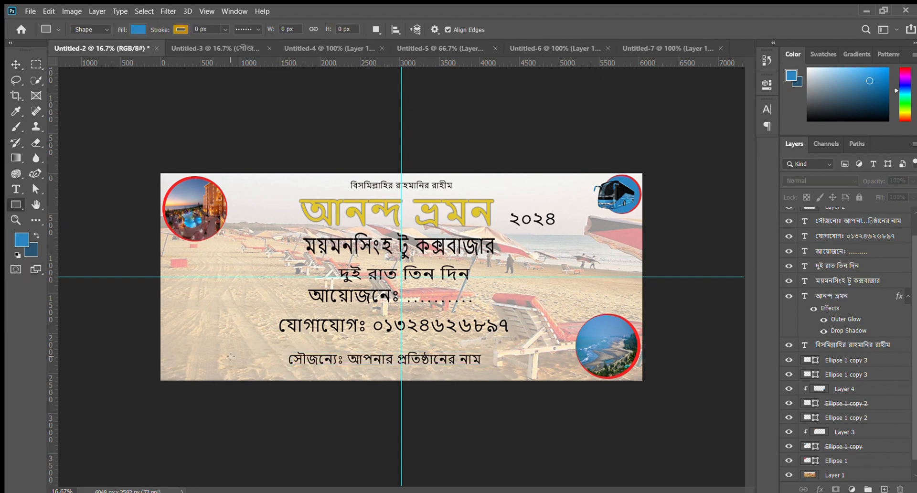
left_click_drag(231, 351, 549, 376)
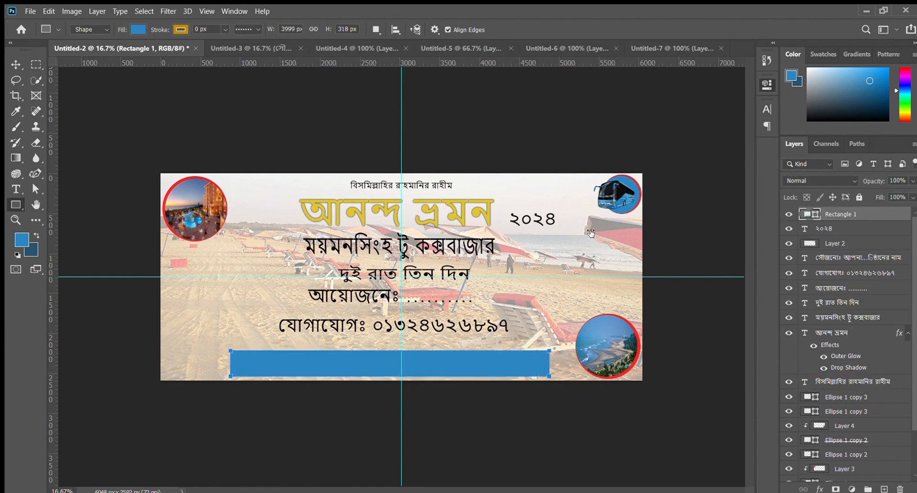
left_click_drag(592, 233, 674, 236)
left_click(16, 64)
left_click(297, 358)
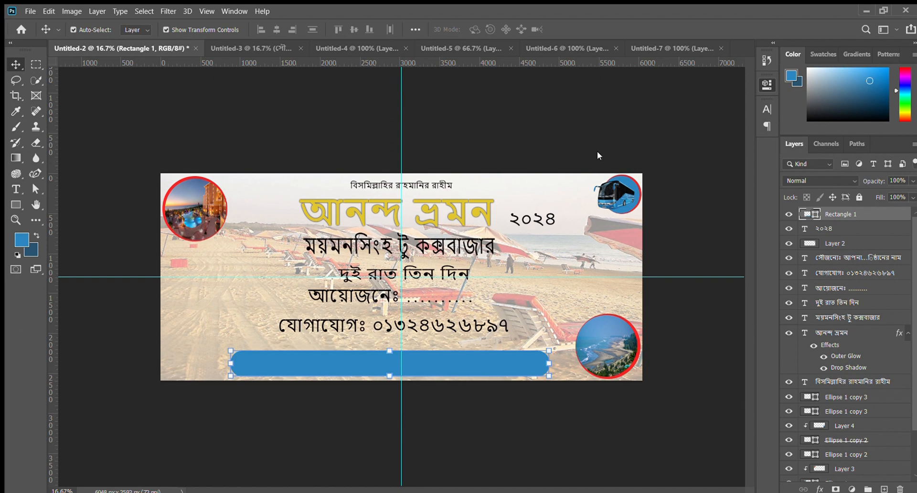
left_click(148, 88)
key("Delete")
- Draw a blue rectangle about 3513 by 327 px with a 4 px stroke over the সৌজন্যেঃ line below the contact line
left_click(16, 205)
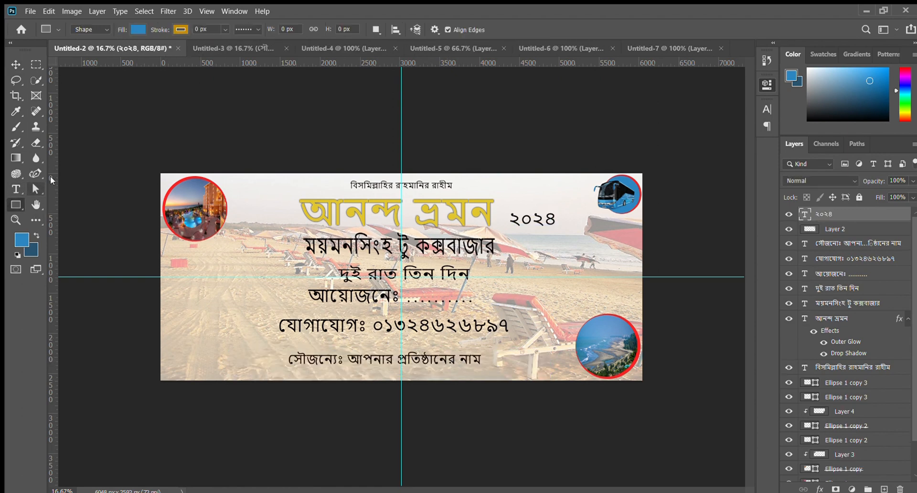
left_click_drag(156, 29, 158, 29)
left_click_drag(274, 341, 553, 368)
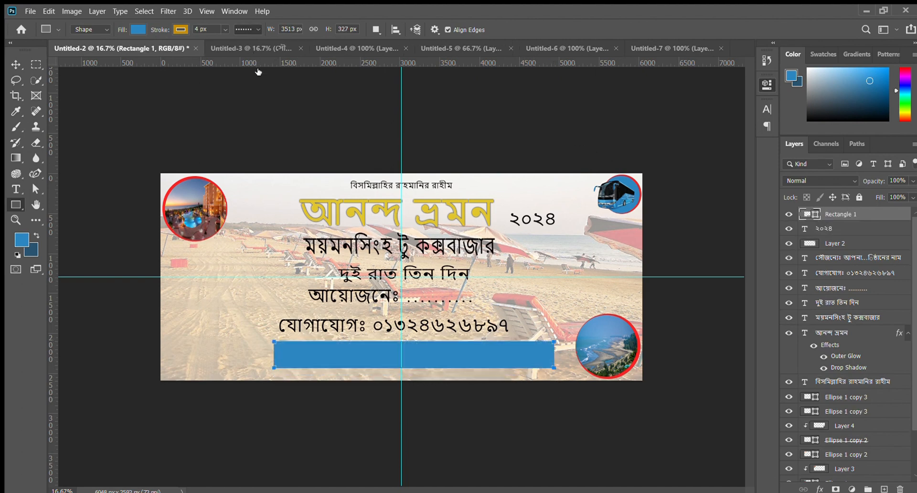
left_click(15, 63)
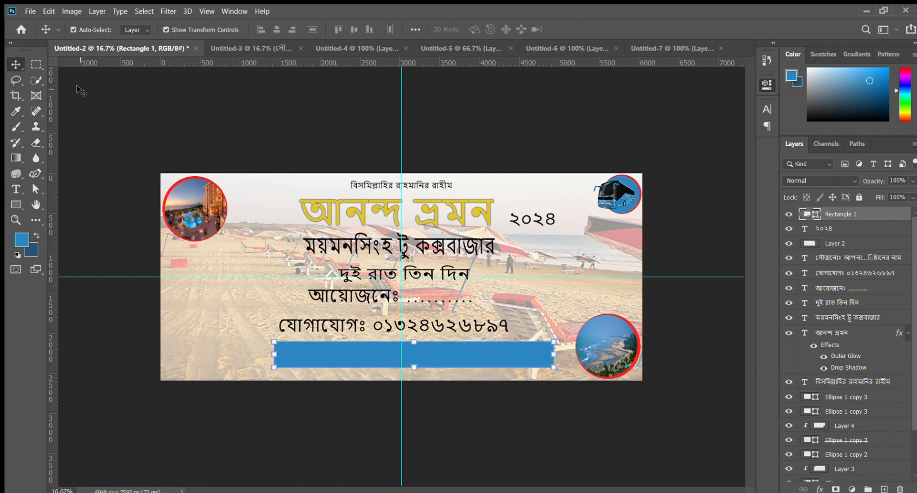
- Move the blue rectangle slightly lower so it centres on the vertical guide, and recolour it with a sampled dark blue
left_click_drag(483, 343, 469, 348)
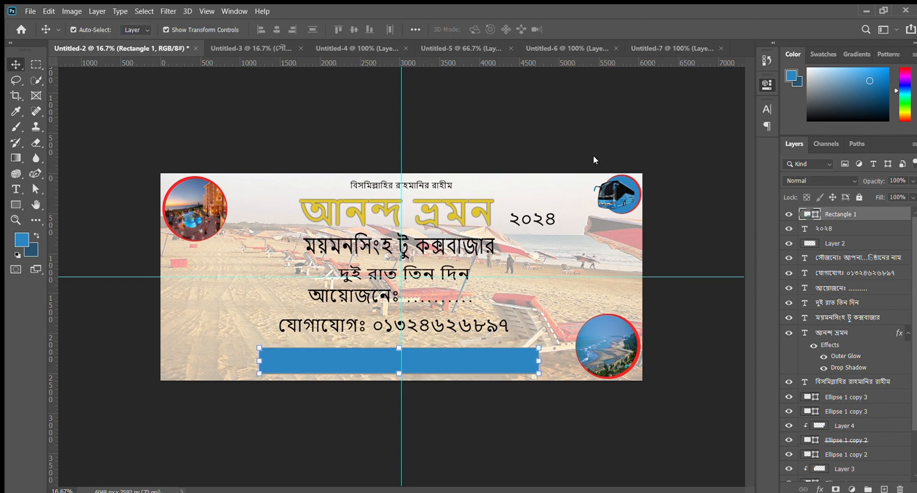
double_click(808, 214)
left_click(708, 229)
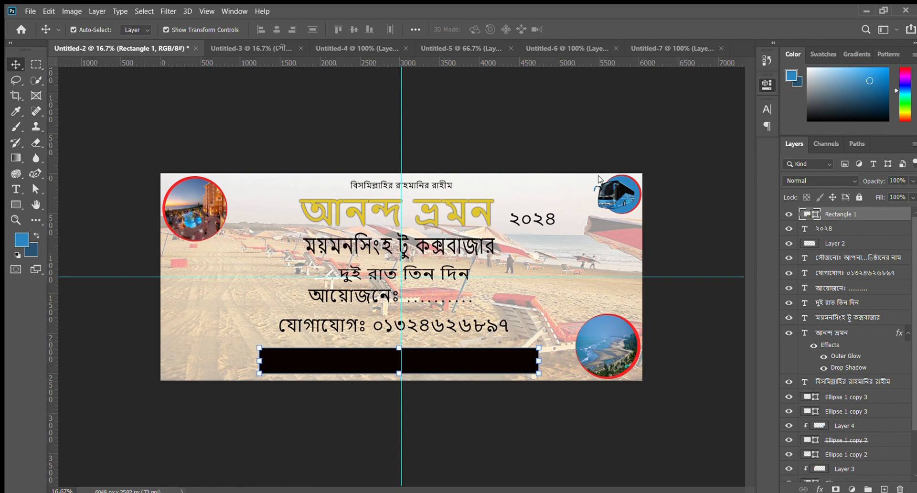
key("i")
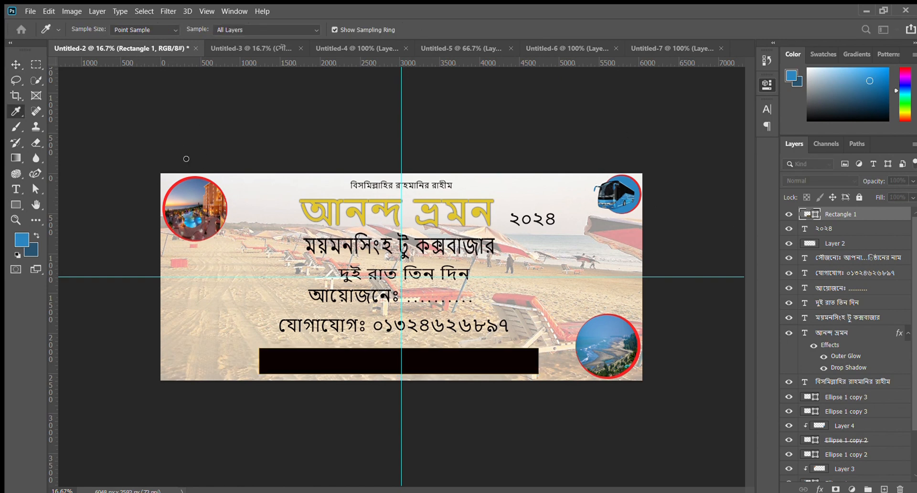
left_click(336, 64)
key("ctrl+Delete")
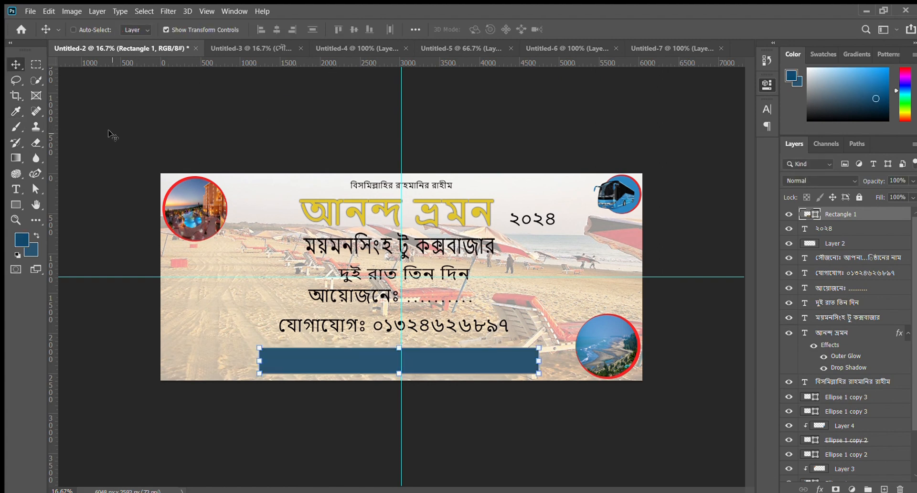
key("alt+Delete")
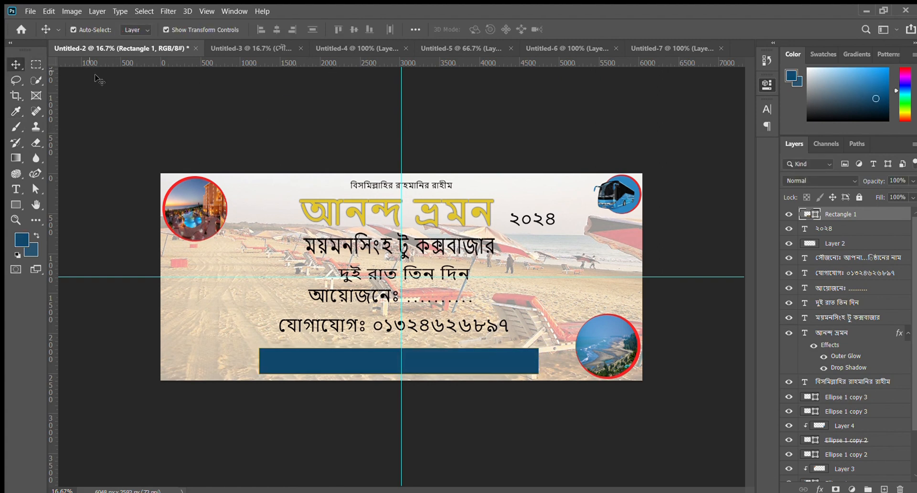
- Fully round the corners of the dark blue bar and give it a 22 px red stroke
left_click_drag(594, 199, 702, 194)
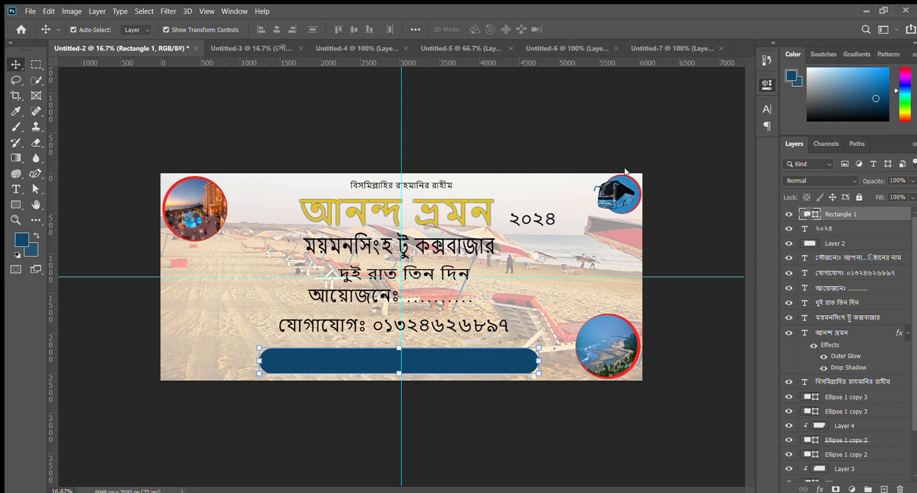
left_click(9, 201)
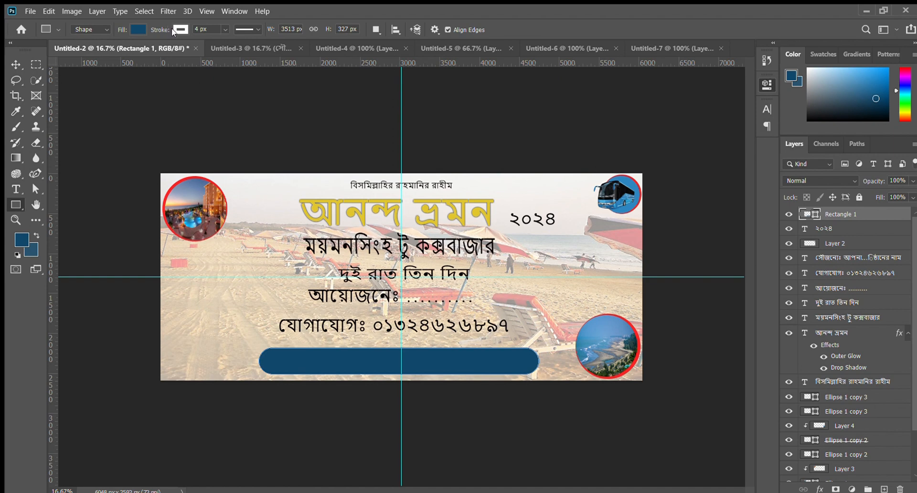
left_click(199, 101)
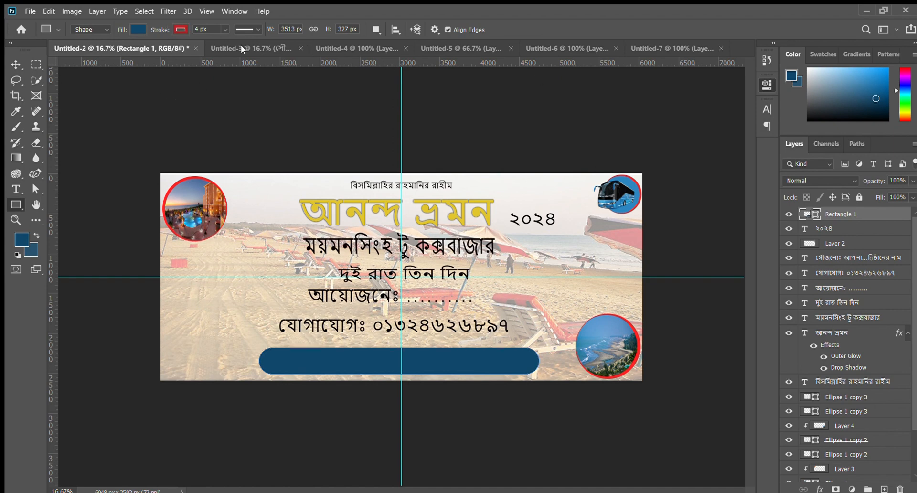
mouse_move(167, 31)
left_mouse_down()
mouse_move(232, 26)
mouse_move(155, 40)
mouse_move(165, 38)
left_mouse_up()
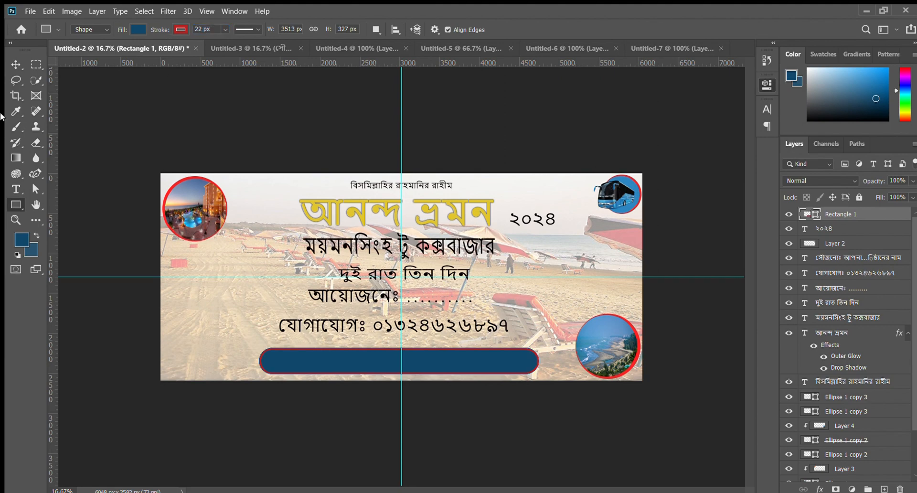
- Examine the rounded sponsor bar up close and against the whole banner layout
left_click(16, 65)
left_click(85, 97)
key("ctrl+plus")
key("ctrl+plus")
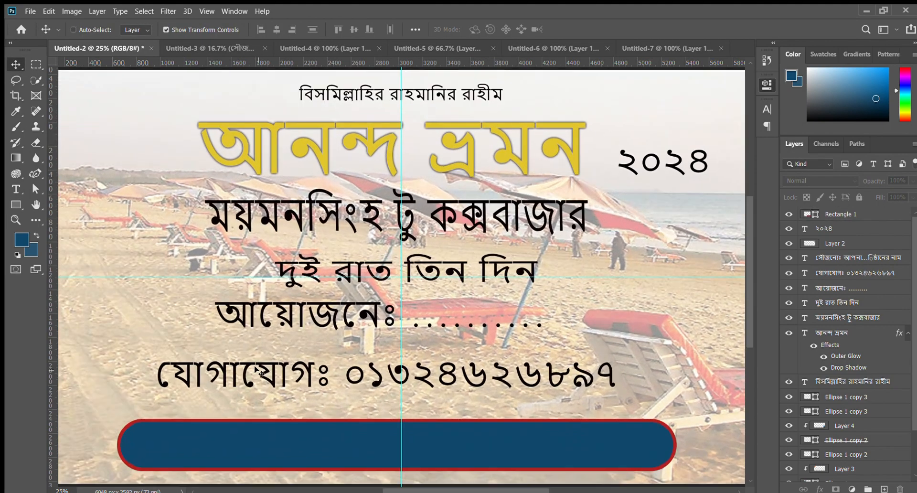
key("ctrl+minus")
key("ctrl+minus")
key("ctrl+minus")
key("ctrl+minus")
key("ctrl+minus")
key("ctrl+minus")
key("ctrl+minus")
key("ctrl+minus")
key("ctrl+plus")
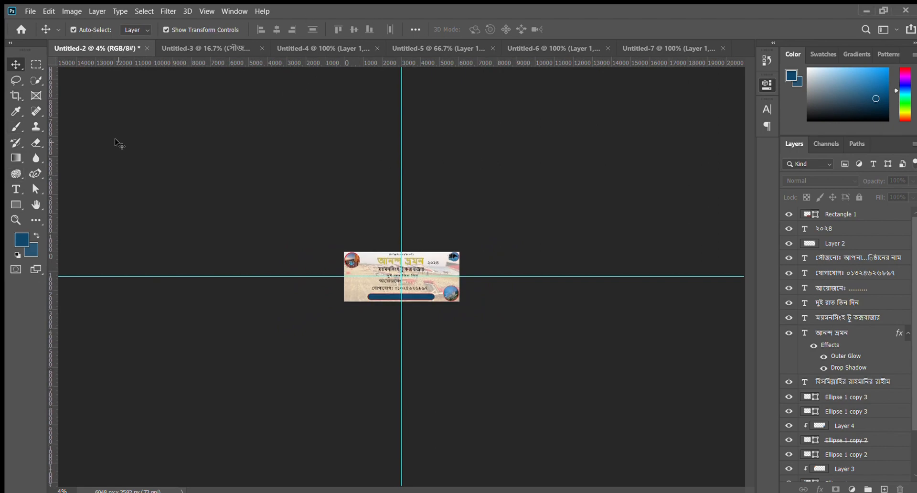
key("ctrl+plus")
key("ctrl+plus")
key("ctrl+plus")
key("ctrl+plus")
key("ctrl+plus")
key("ctrl+plus")
key("ctrl+minus")
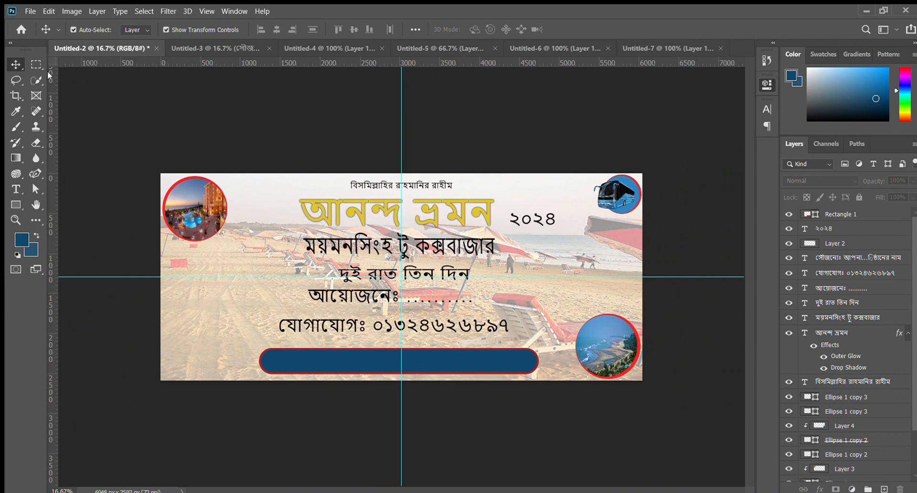
- Bring the সৌজন্যেঃ text layer in front of the blue bar and recolour the whole line white
left_click(449, 361)
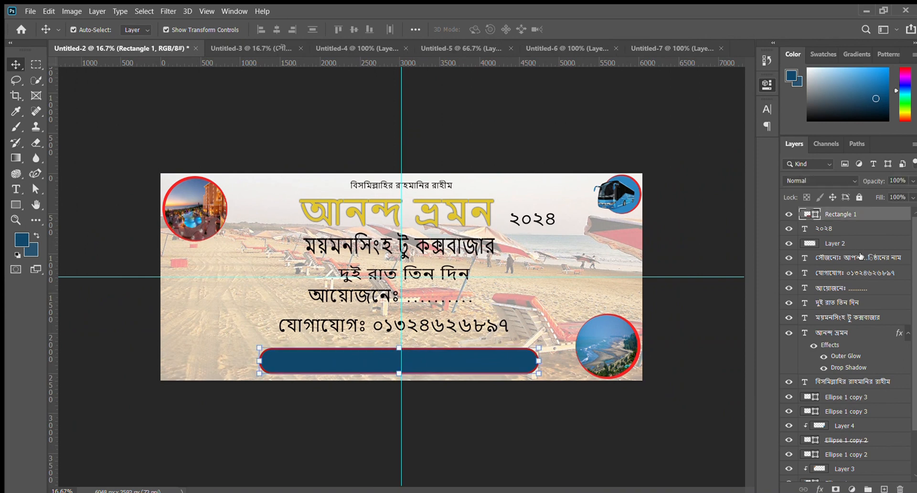
left_click_drag(859, 256, 853, 213)
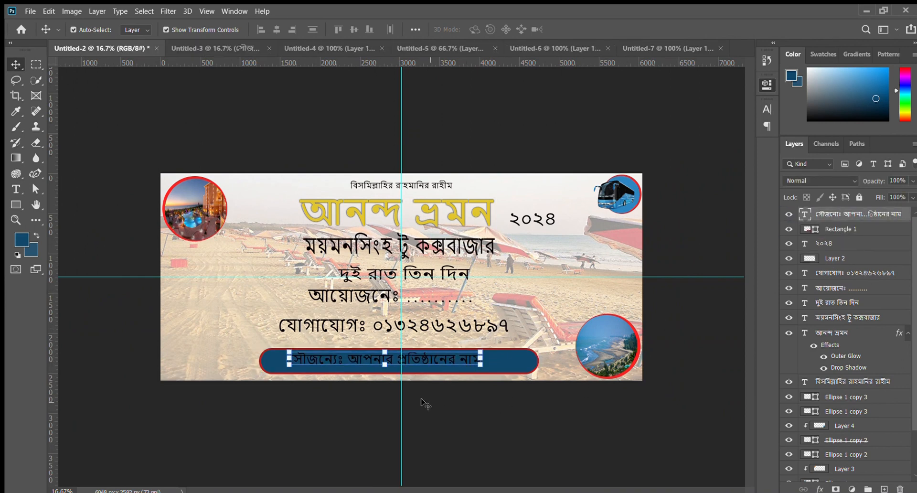
left_click(15, 189)
key("ctrl+plus")
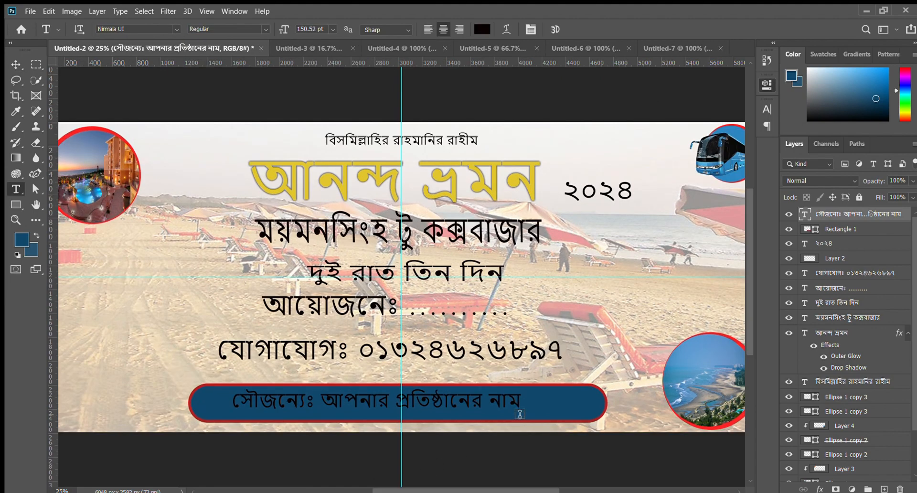
left_click_drag(519, 414, 232, 405)
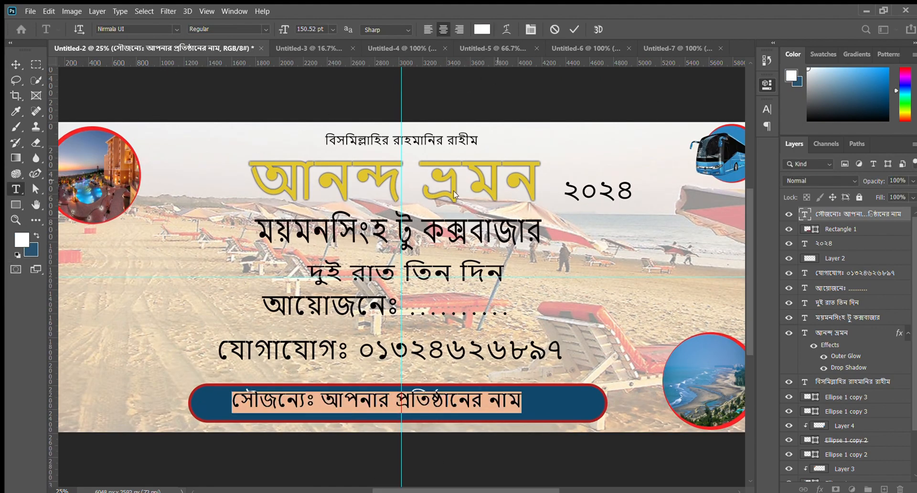
left_click(16, 65)
left_click(194, 109)
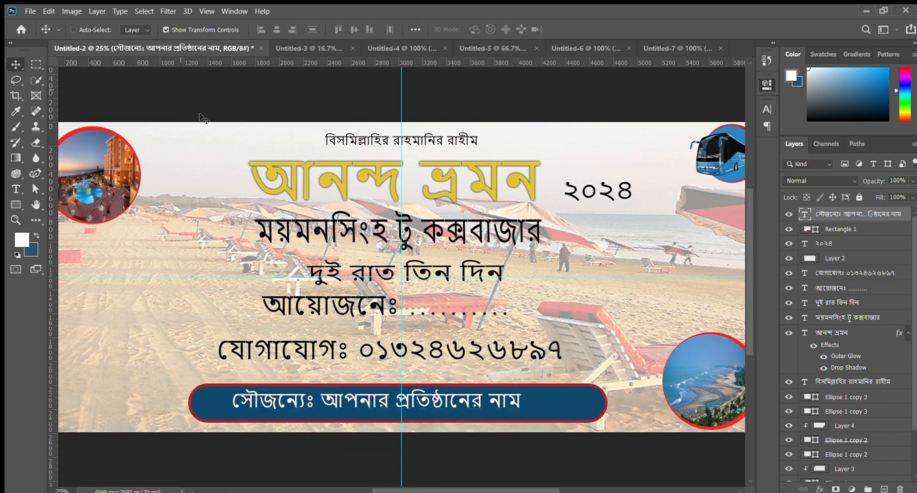
- Scale the সৌজন্যেঃ text up to about 122.83% so it fills more of the blue bar
left_click(454, 405)
mouse_move(521, 412)
left_mouse_down()
mouse_move(587, 418)
mouse_move(537, 406)
left_mouse_up()
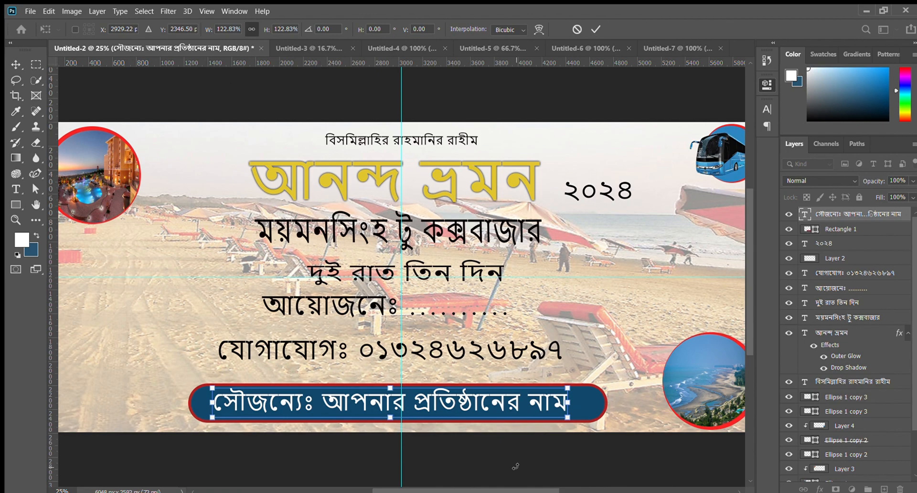
key("ctrl+minus")
left_click(596, 30)
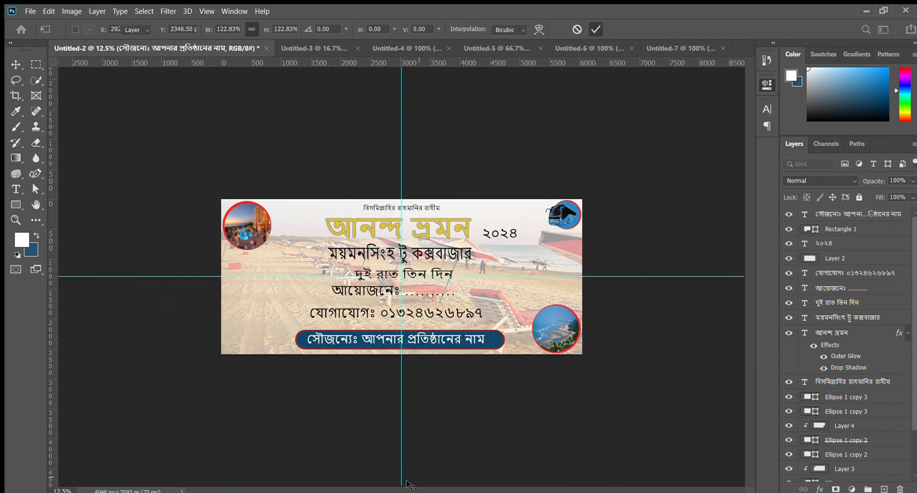
key("ctrl+plus")
- Shift the সৌজন্যেঃ text together with its blue bar slightly left and up
left_click(340, 366, "ctrl")
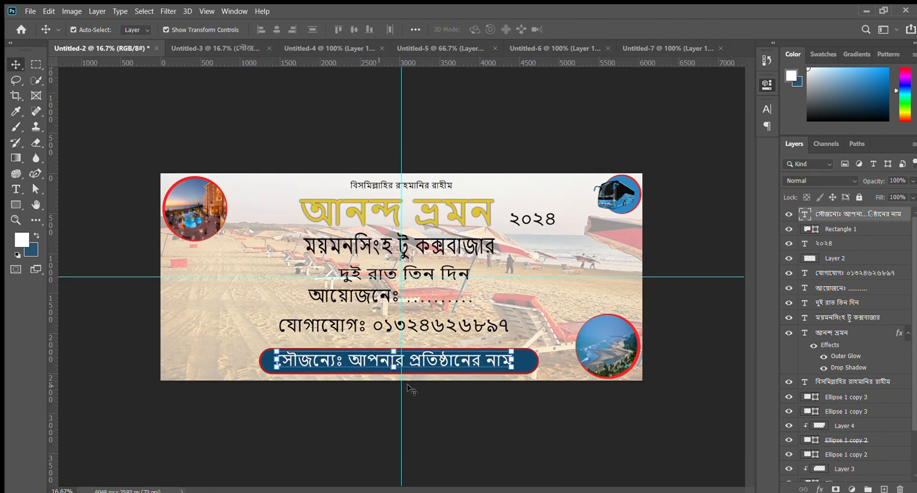
key("shift+Left")
key("shift+Left")
key("shift+Left")
key("shift+Left")
key("shift+Left")
key("shift+Left")
key("shift+Left")
key("shift+Left")
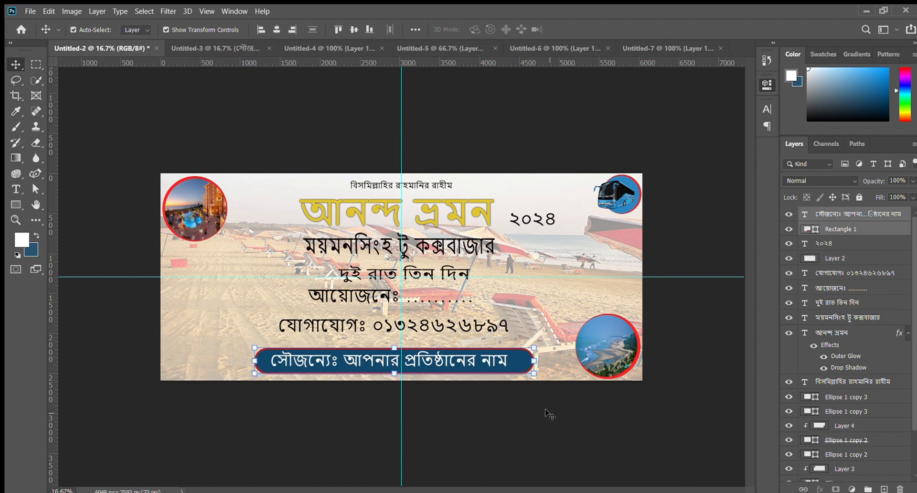
key("shift+Up")
key("shift+Up")
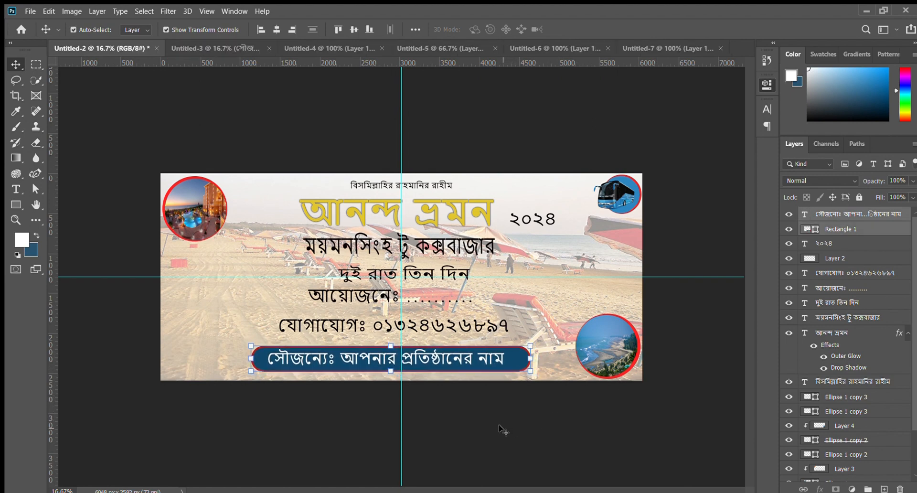
- Lower the আয়োজনেঃ line slightly and nudge the contact line and sponsor bar a little to the right
left_click(489, 426)
left_click_drag(426, 332, 423, 300)
left_click(430, 406)
left_click(465, 427)
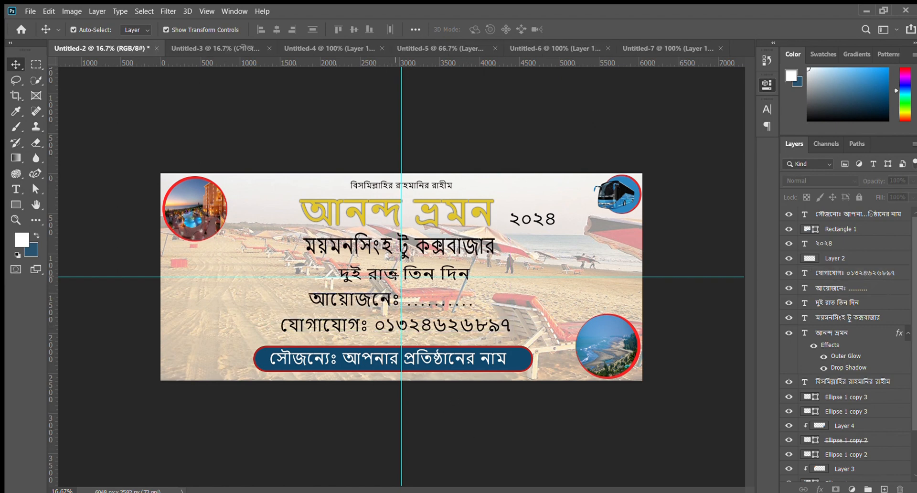
- Nudge the ময়মনসিংহ টু কক্সবাজার line right and the দুই রাত তিন দিন line left to centre them on the guide
left_click_drag(389, 270, 413, 250)
left_click(480, 426)
left_click(428, 216)
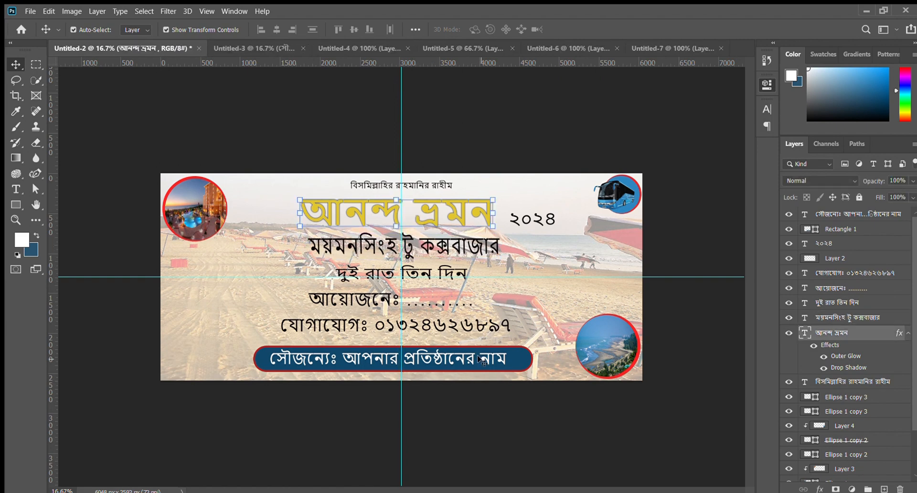
left_click(513, 447)
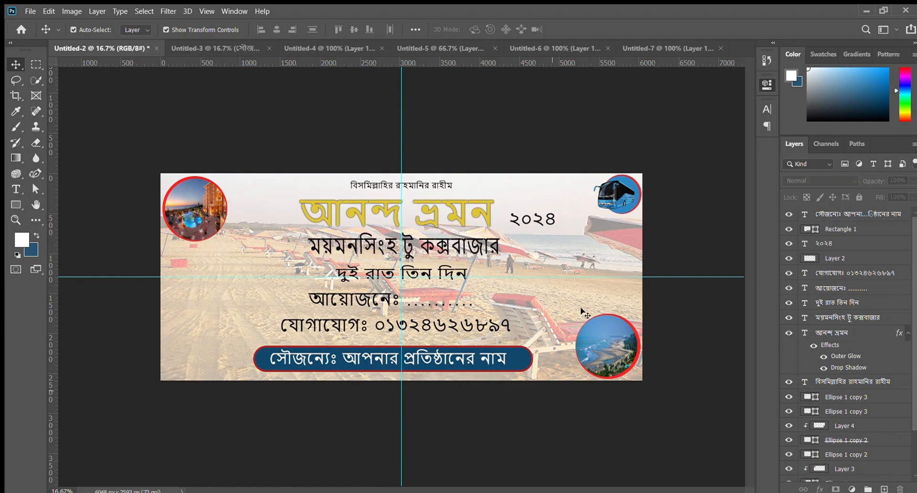
left_click(16, 204)
key("ctrl+plus")
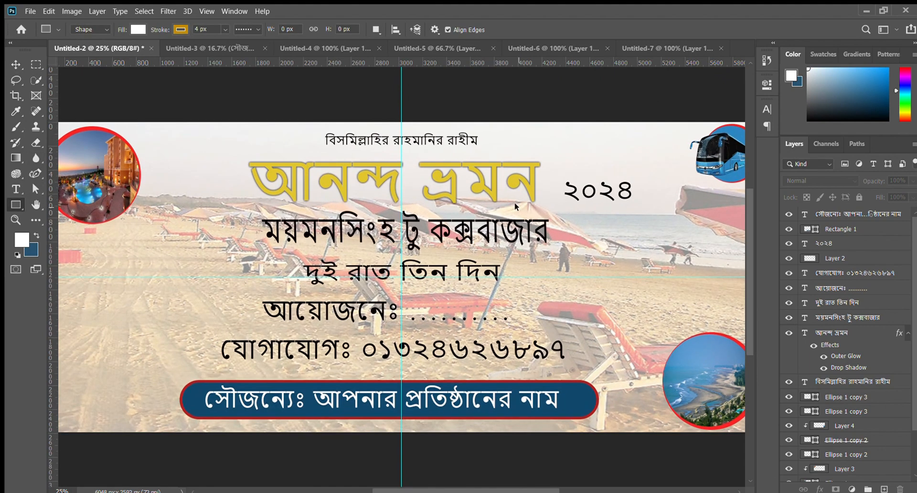
left_click_drag(622, 223, 503, 243)
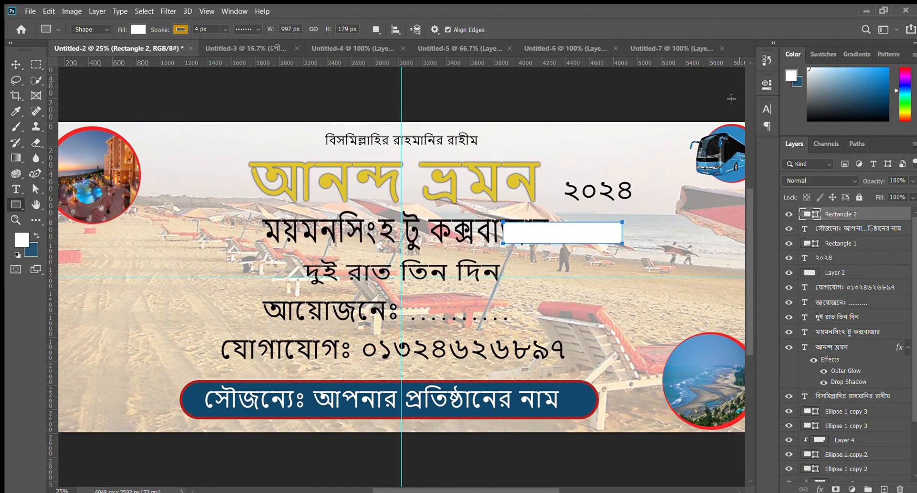
key("v")
key("Delete")
- Move the ২০২৪ text close to the end of the আনন্দ ভ্রমন title and scale it down
left_click_drag(580, 188, 564, 183)
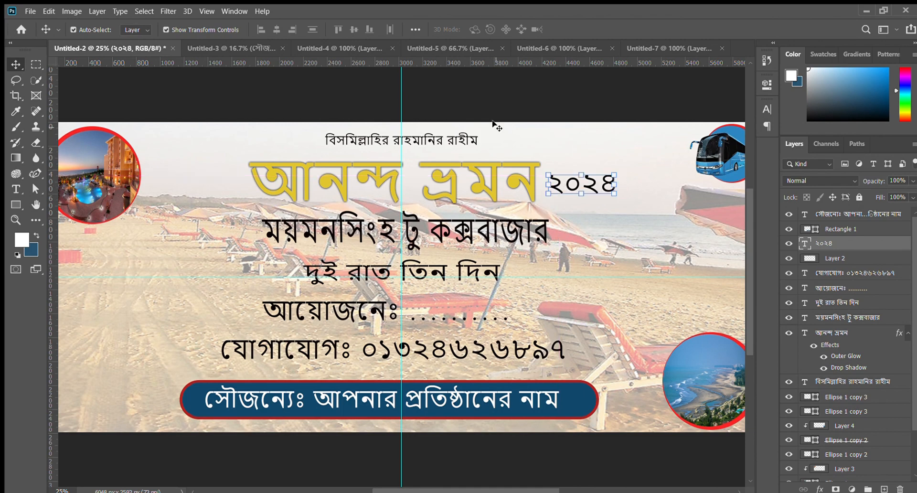
left_click(483, 93, "ctrl")
key("ctrl+minus")
key("ctrl+minus")
key("ctrl+plus")
key("ctrl+plus")
key("ctrl+plus")
left_click(506, 214, "ctrl")
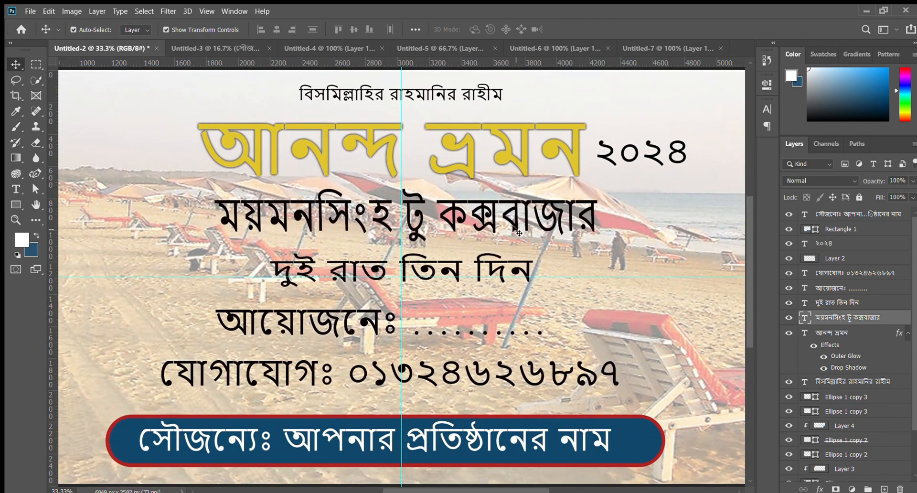
left_click(640, 152, "ctrl")
key("ctrl+t")
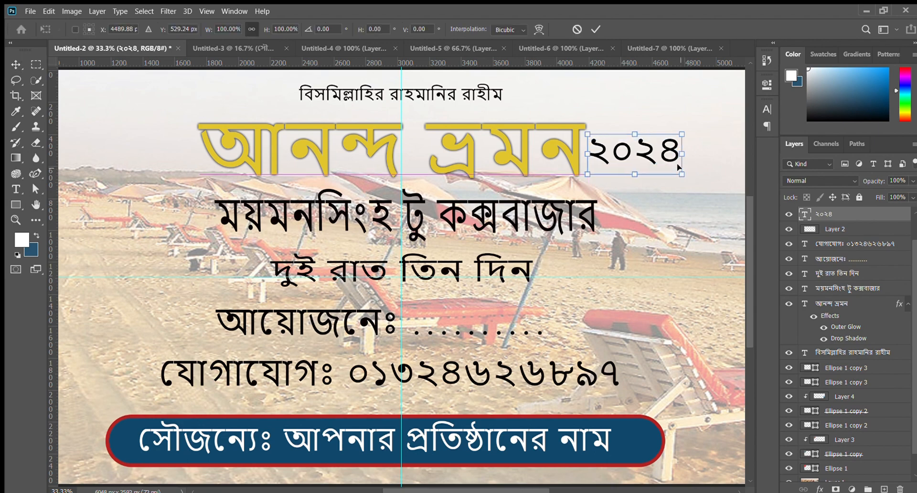
left_click_drag(682, 174, 629, 164)
double_click(626, 148)
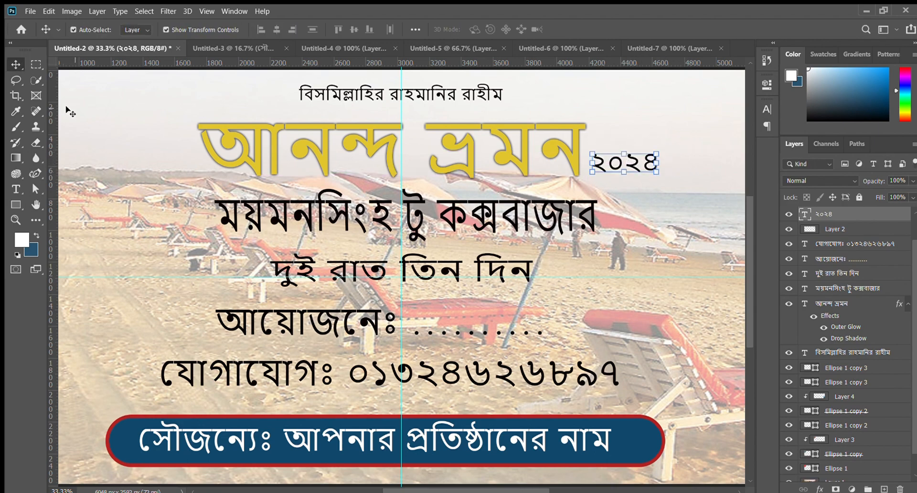
- Draw a rectangle about 501 by 195 px over the ২০২৪ text and fill it with dark blue
key("u")
left_click_drag(586, 145, 665, 177)
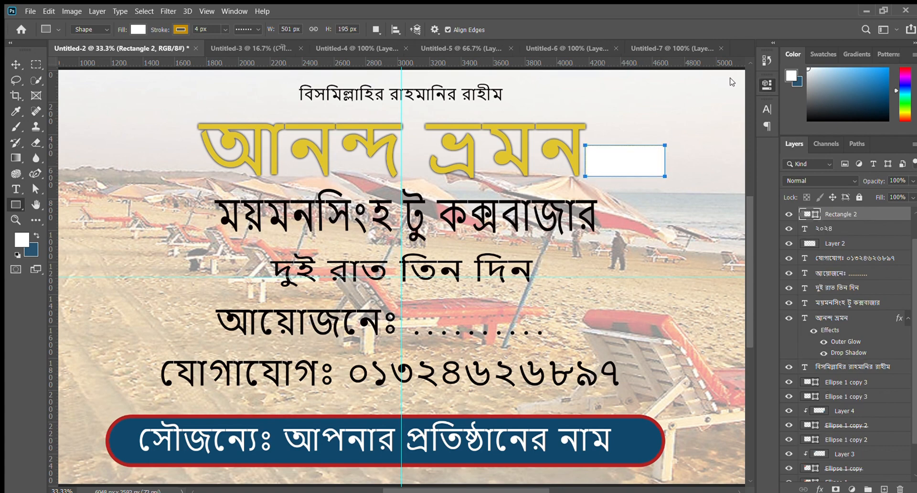
key("i")
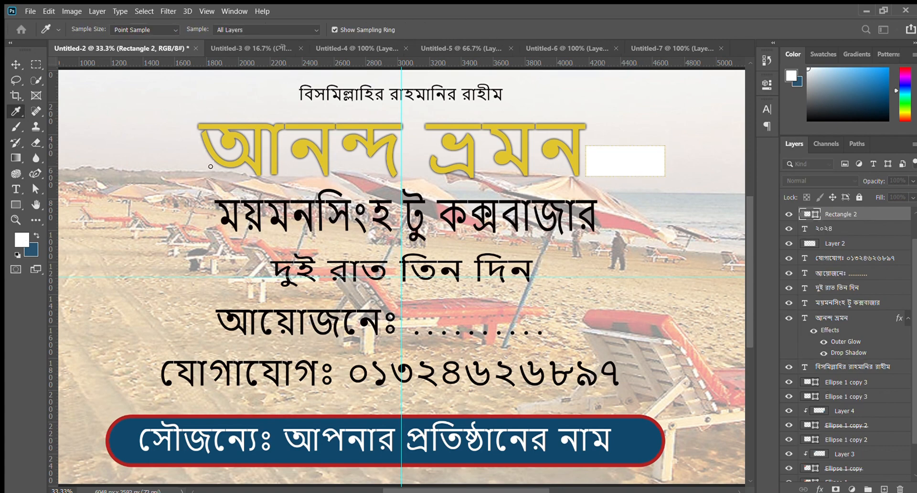
key("u")
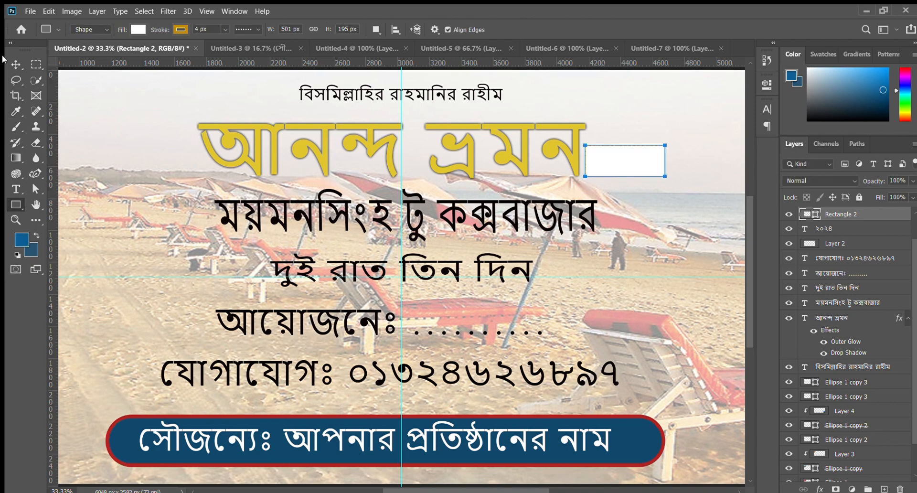
key("v")
key("ctrl+BackSpace")
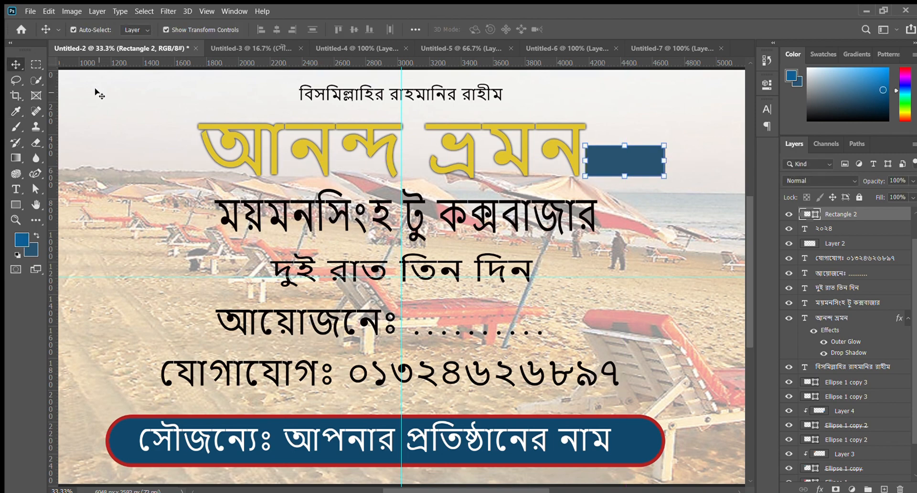
- Place the dark-blue rectangle behind the ২০২৪ text and recolour the text white
left_click_drag(859, 212, 853, 235)
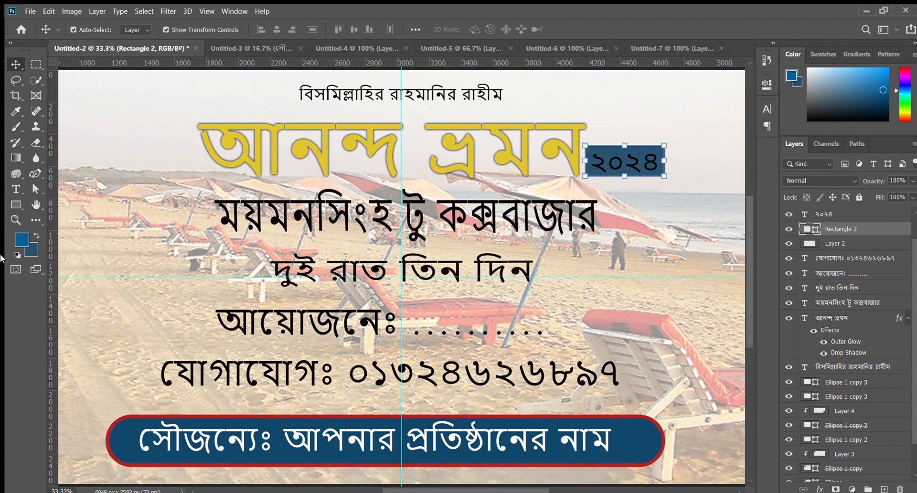
left_click(644, 170)
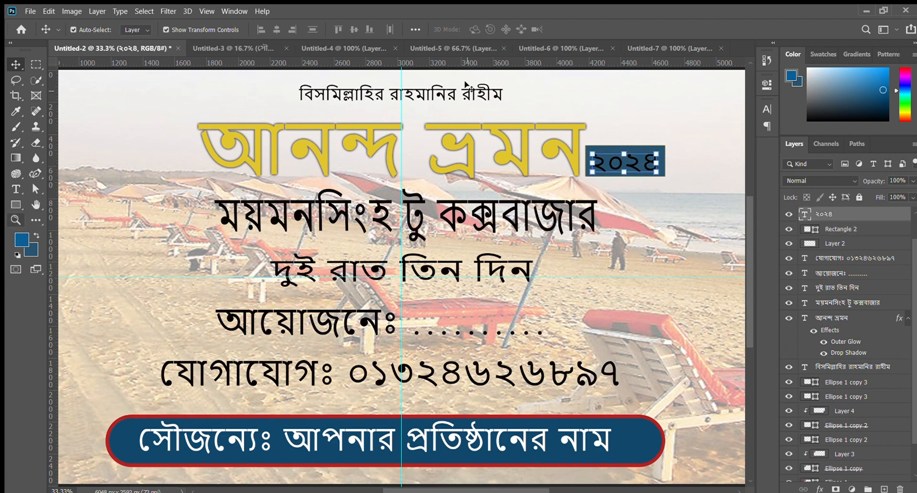
key("t")
double_click(652, 162)
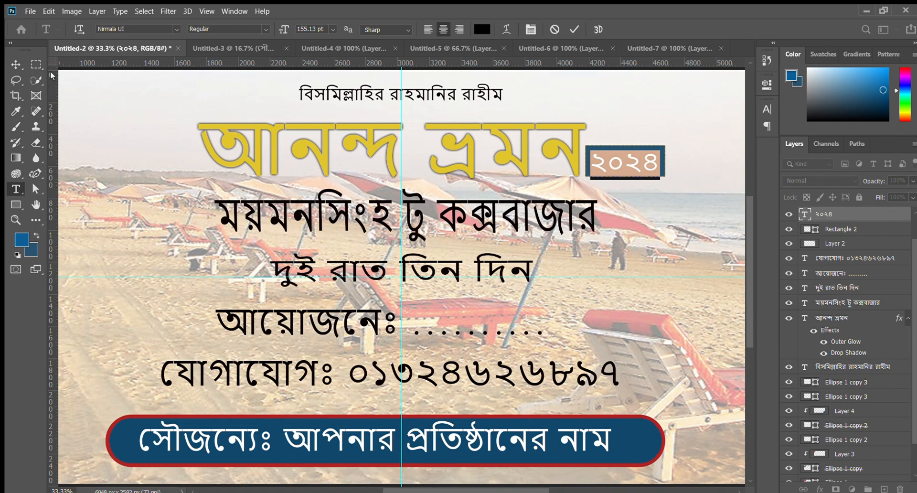
left_click(309, 73)
left_click(575, 29)
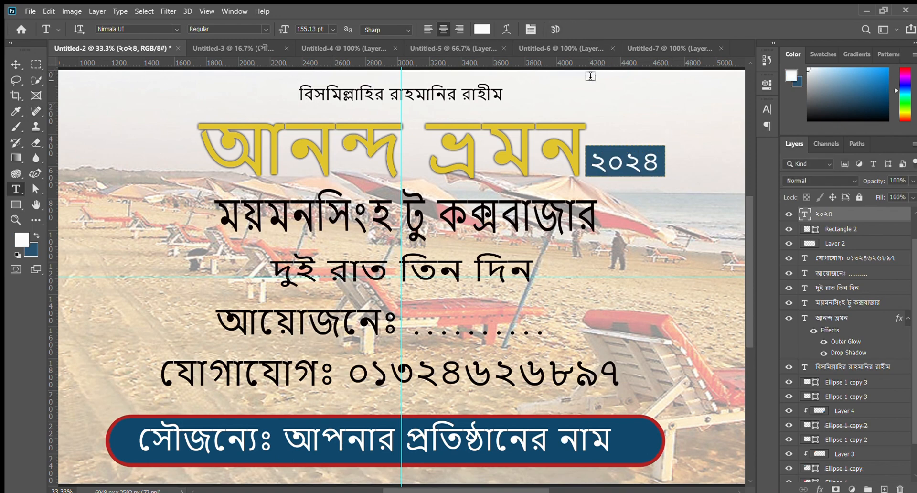
left_click(16, 64)
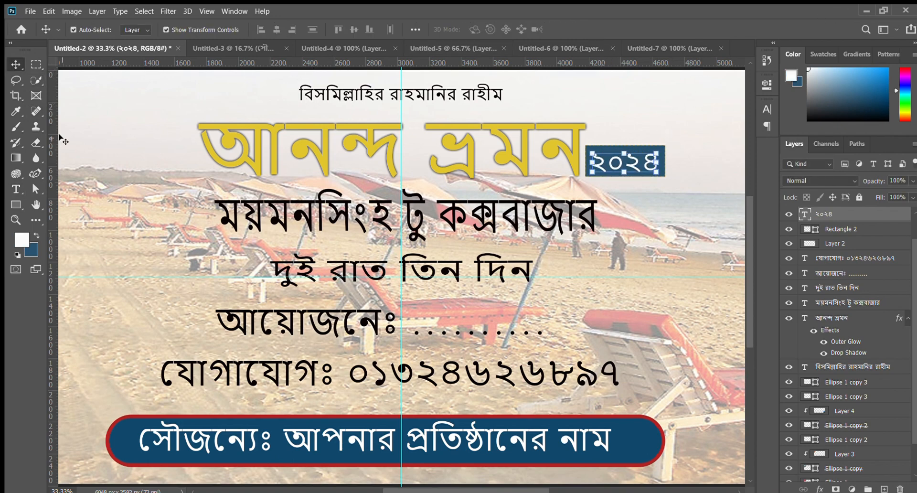
- Examine the whole banner to check how the ২০২৪ badge sits beside the আনন্দ ভ্রমন title
key("ctrl+minus")
key("ctrl+minus")
key("ctrl+minus")
key("ctrl+minus")
key("ctrl+plus")
key("ctrl+plus")
key("ctrl+plus")
left_click(589, 89)
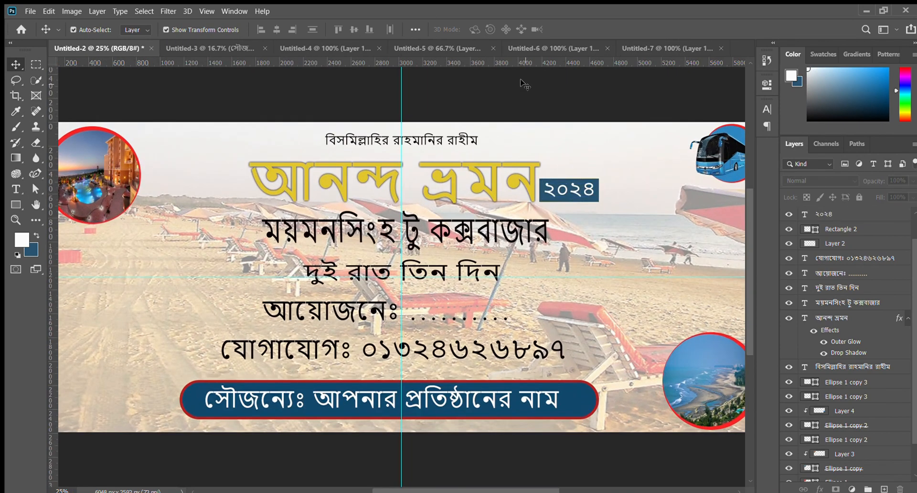
key("ctrl+minus")
key("ctrl+plus")
key("ctrl+minus")
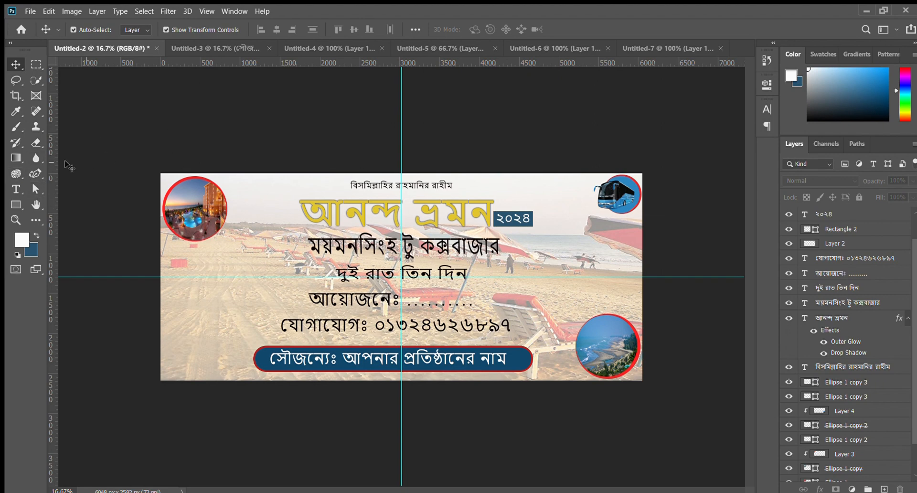
- Draw a dark-blue circle below the hotel photo and duplicate it twice to form an overlapping three-circle cluster
key("shift+u")
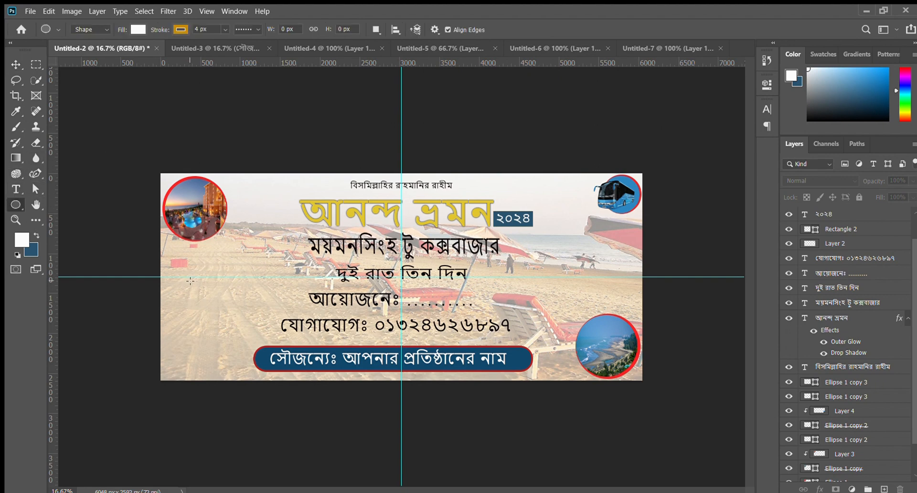
mouse_move(190, 280)
left_mouse_down()
mouse_move(237, 323)
mouse_move(198, 302)
mouse_move(227, 326)
mouse_move(189, 326)
left_mouse_up()
left_click(16, 64)
key("ctrl+BackSpace")
left_click(98, 127)
key("ctrl+plus")
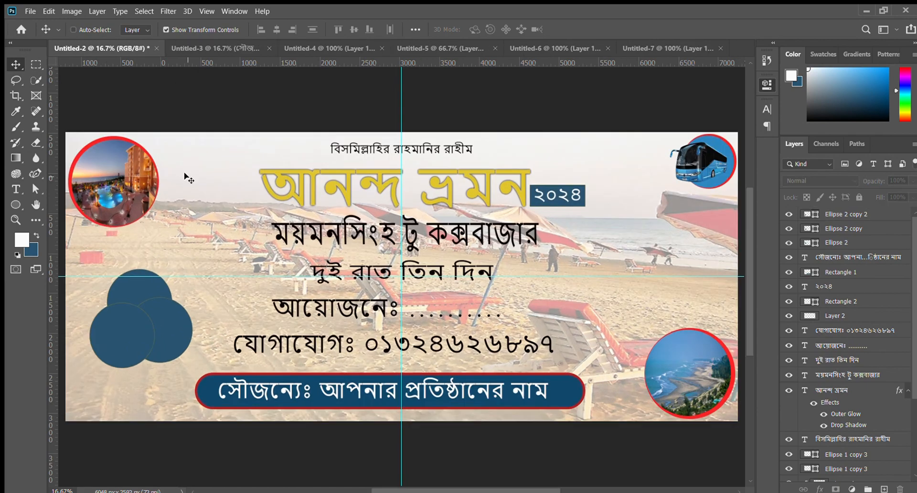
- Raise all three dark-blue circles, shifting the right one outward and the lower-left one slightly to the right
key("ctrl+plus")
left_click(16, 219)
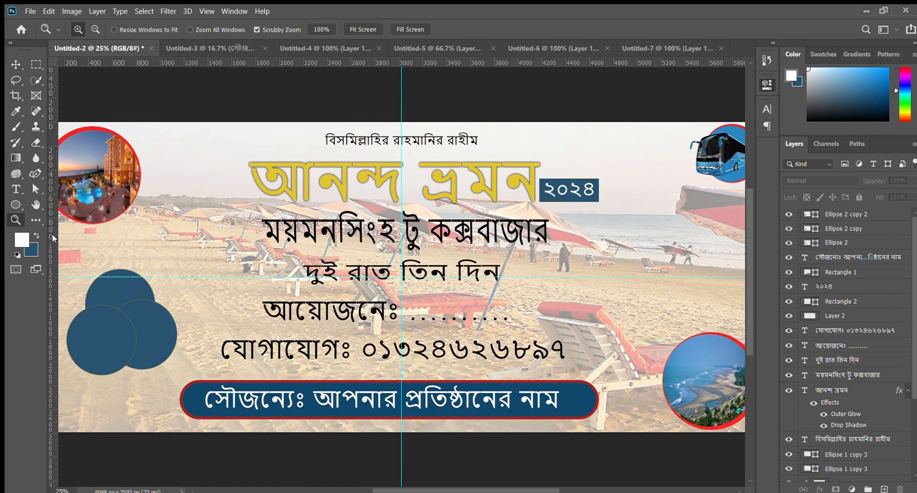
left_click_drag(64, 247, 78, 264)
key("ctrl+minus")
key("ctrl+minus")
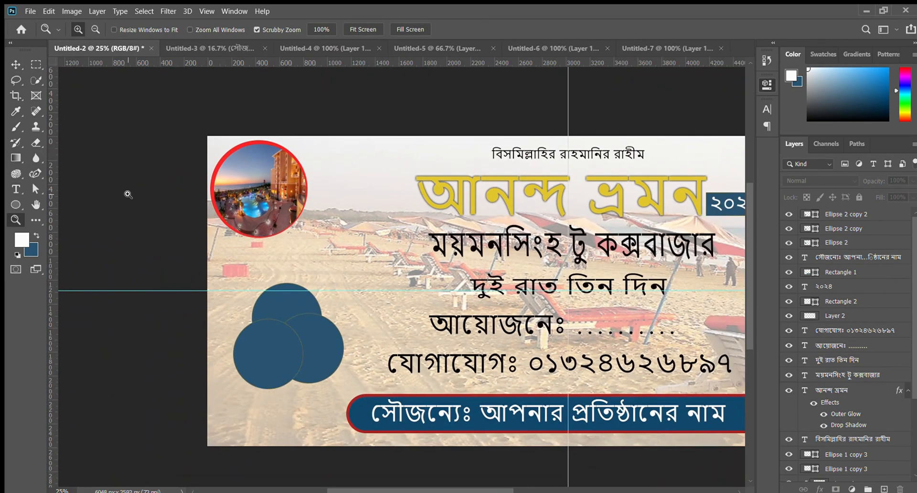
key("ctrl+plus")
left_click(199, 418)
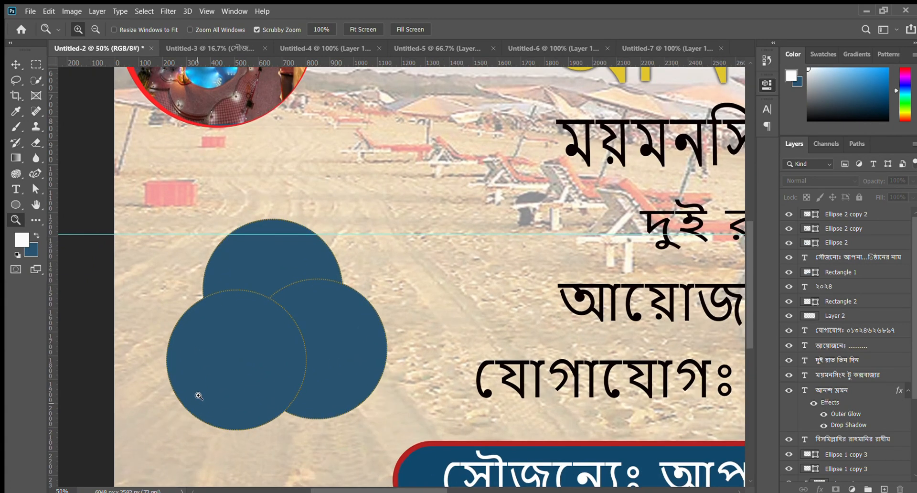
key("ctrl+minus")
key("v")
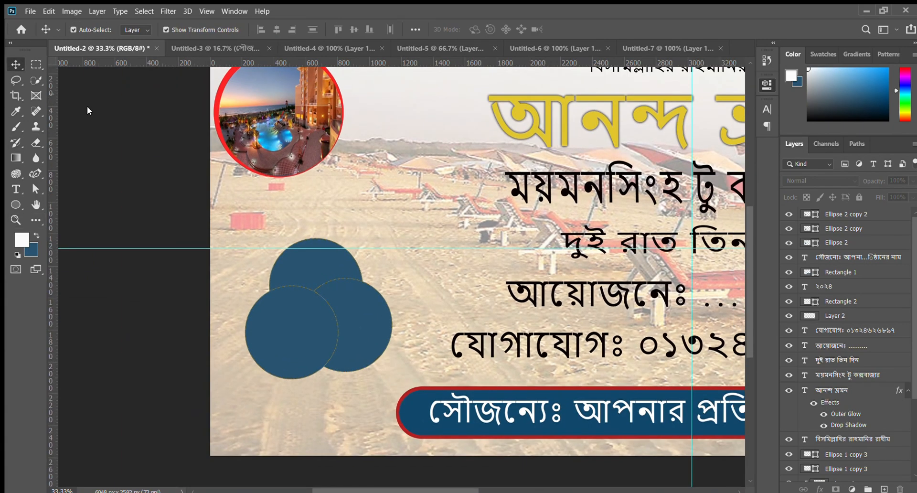
left_click(346, 322)
left_click(165, 266)
left_click_drag(350, 308, 368, 281)
left_click(117, 279)
left_click_drag(301, 317, 307, 307)
left_click_drag(296, 248, 304, 231)
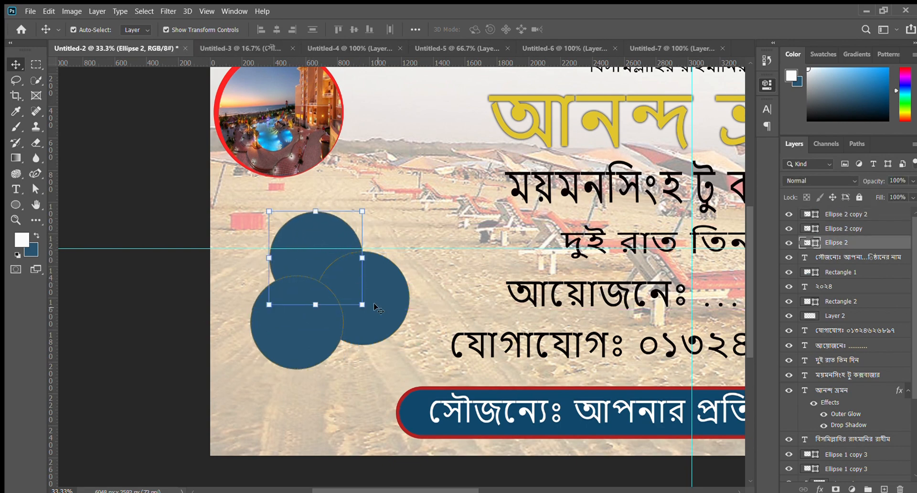
- Fine-tune the cluster by moving the lower-left circle left and up, and the right circle inward and slightly up
left_click_drag(378, 305, 389, 304)
left_click_drag(294, 314, 273, 317)
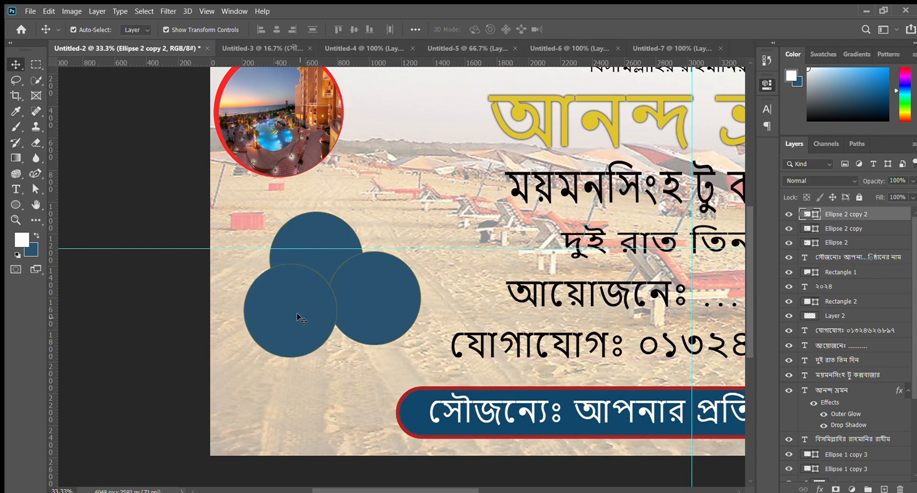
left_click_drag(369, 307, 363, 306)
left_click_drag(277, 319, 276, 314)
left_click(137, 321)
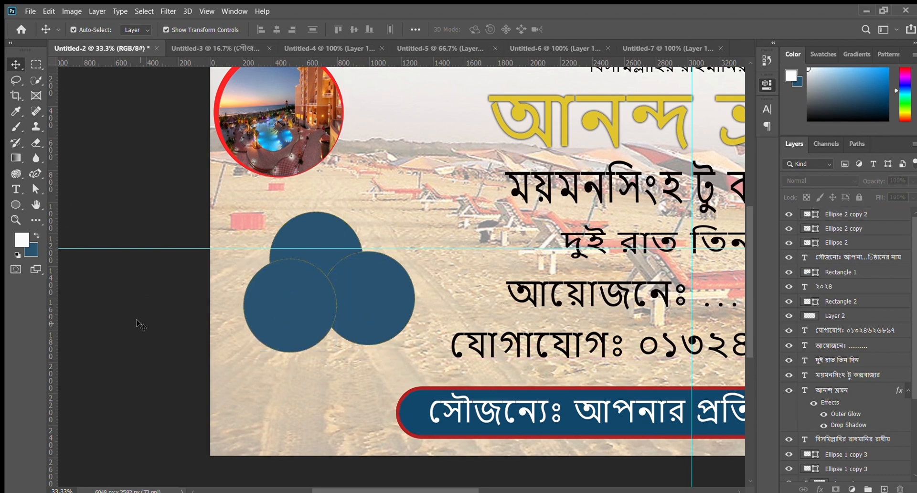
left_click_drag(358, 315, 346, 302)
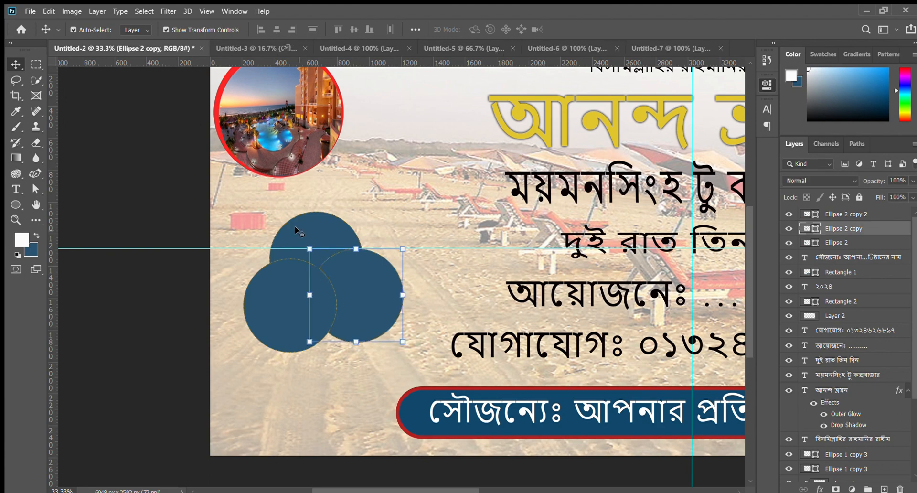
left_click_drag(296, 227, 295, 231)
left_click(139, 211)
- Spread the cluster by moving the right circle outward, the top circle up and the lower-left circle slightly down and right
key("ctrl+minus")
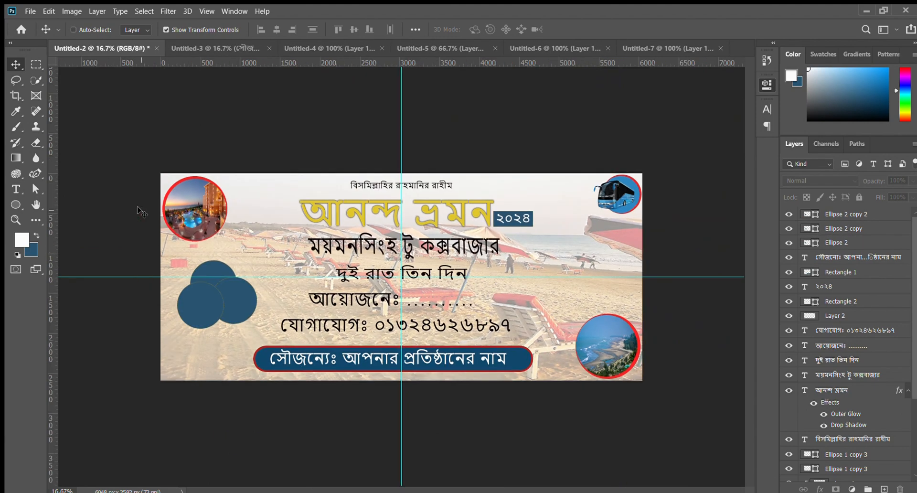
key("ctrl+plus")
key("ctrl+minus")
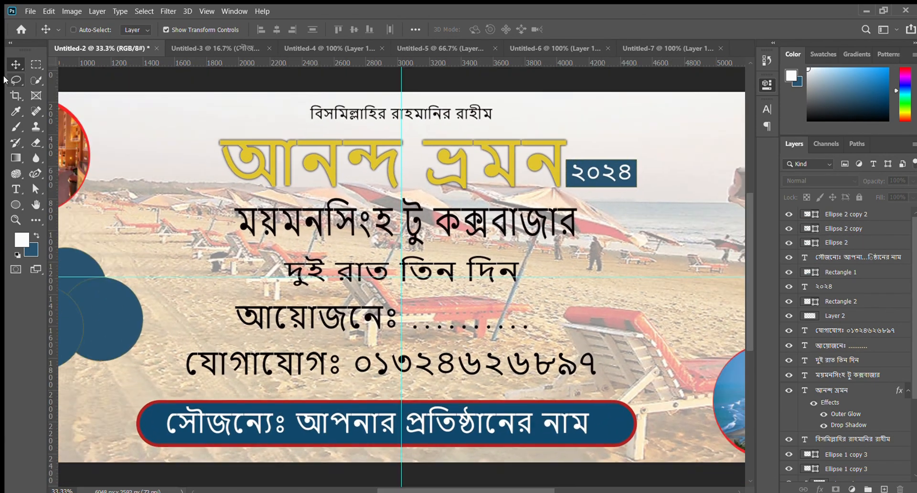
key("ctrl+minus")
key("z")
left_click(155, 275)
left_click(155, 275)
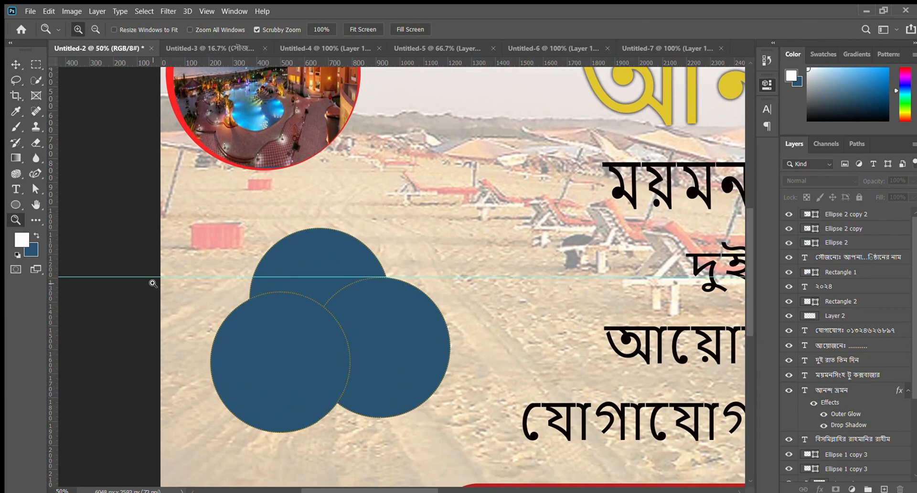
left_click(16, 63)
left_click_drag(255, 344, 275, 367)
left_click_drag(413, 386, 442, 395)
left_click_drag(327, 259, 338, 247)
left_click_drag(261, 404, 257, 397)
left_click(121, 306)
- Duplicate the lower-left circle into the centre of the cluster and fill the copy with white
left_click(15, 204)
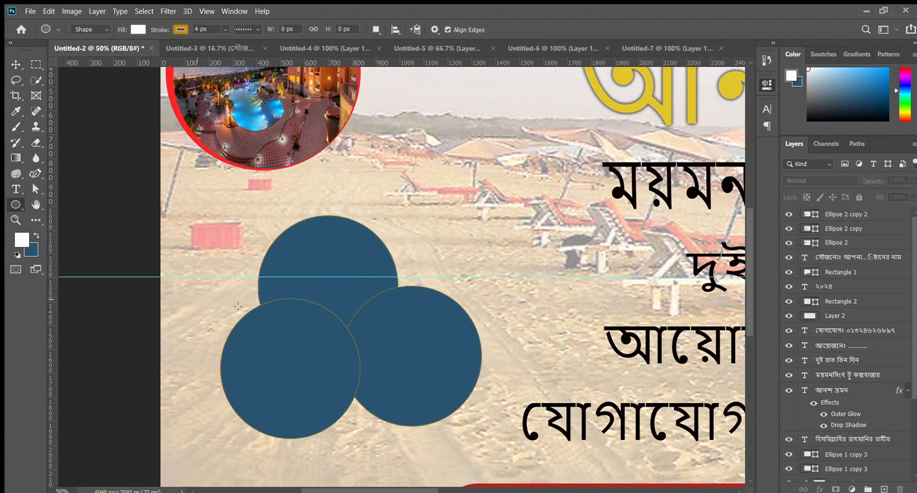
left_click(15, 64)
left_click(282, 383)
left_click_drag(283, 382, 323, 352)
key("alt+BackSpace")
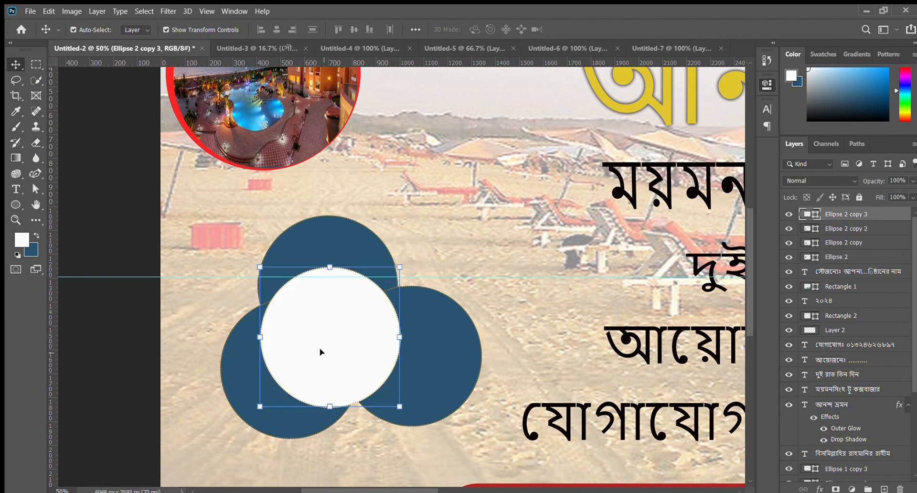
left_click(97, 174)
- Pull the right, top and lower-left dark-blue circles closer in around the white circle
key("ctrl+minus")
key("ctrl+minus")
key("ctrl+minus")
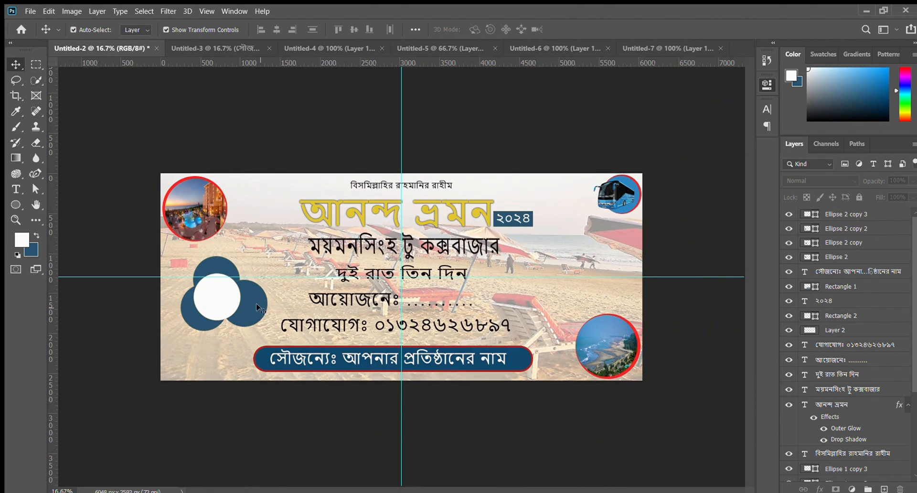
left_click_drag(256, 307, 241, 304)
left_click(105, 227)
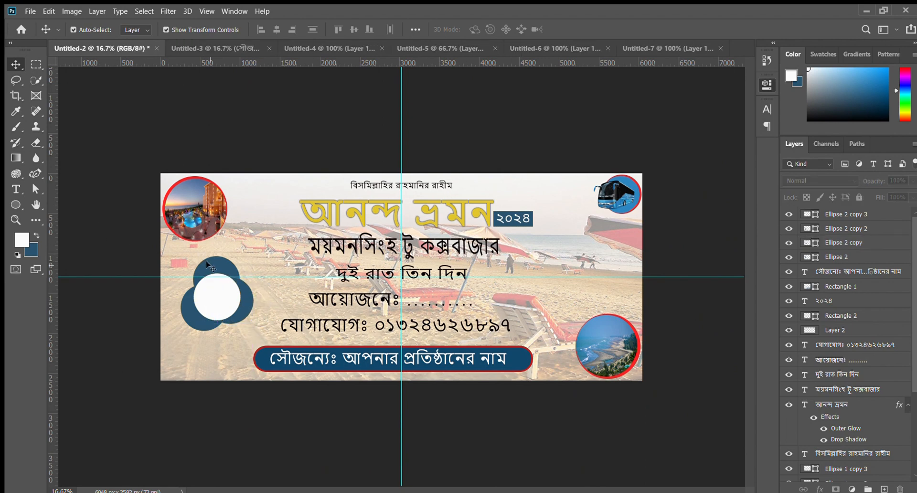
left_click_drag(208, 265, 209, 269)
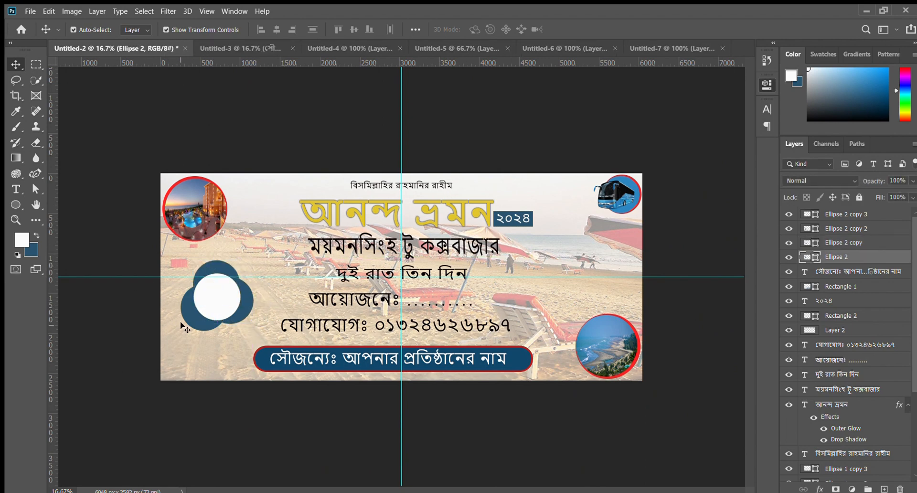
left_click(180, 323)
left_click_drag(192, 317, 195, 311)
left_click(119, 207)
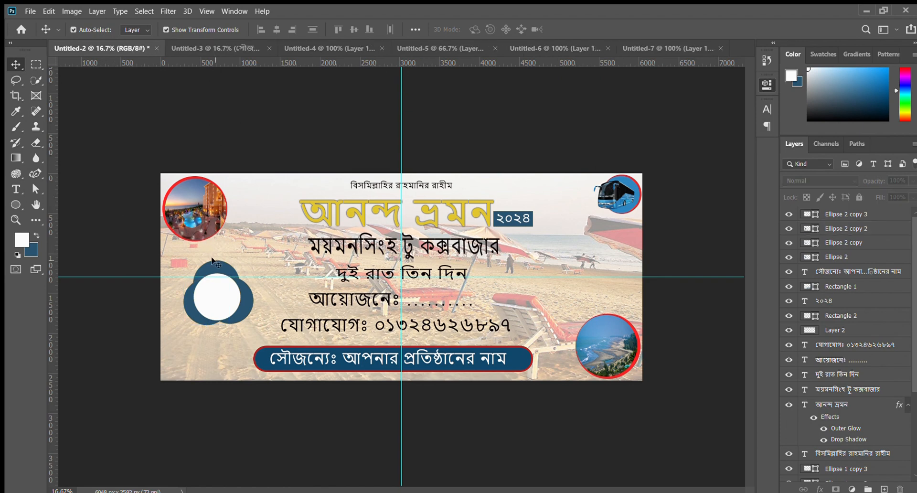
left_click_drag(213, 262, 213, 267)
left_click(99, 211)
left_click_drag(243, 296, 240, 292)
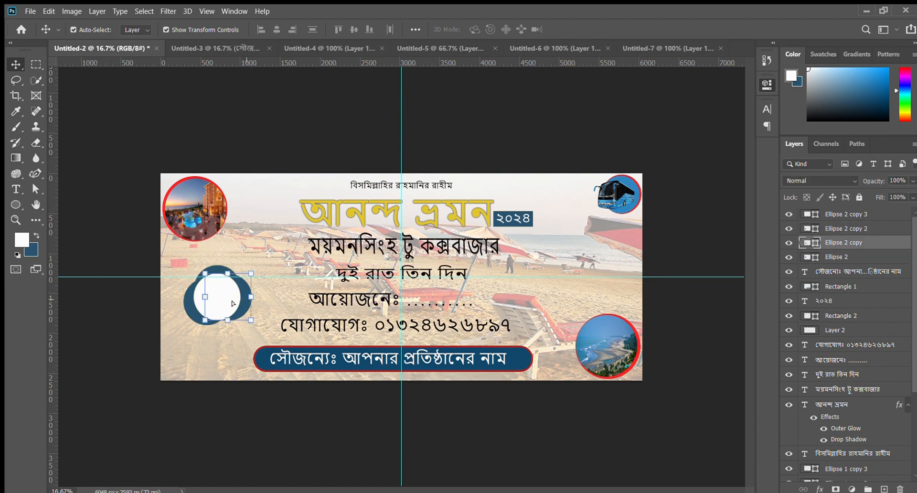
- Align the lower-left and right dark-blue circles at the same height on either side of the white circle
key("ctrl+plus")
left_click(16, 220)
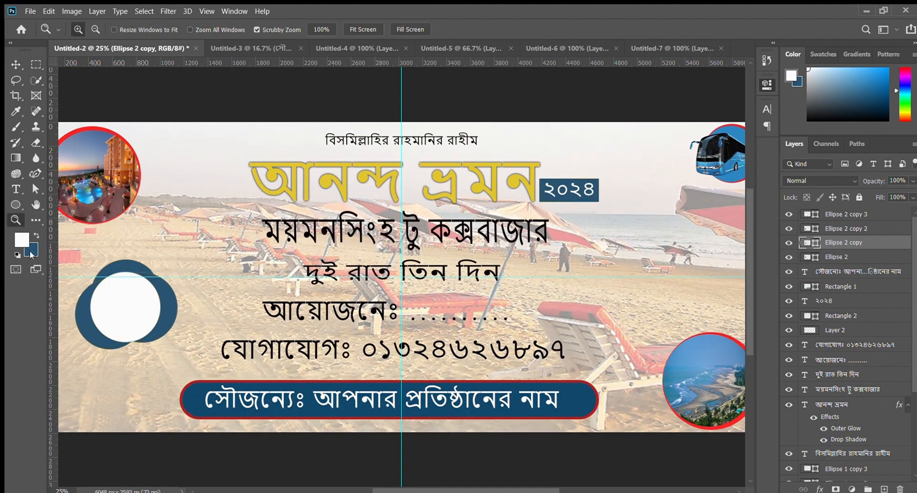
left_click(87, 445)
left_click(81, 420)
left_click(12, 63)
left_click_drag(79, 195, 86, 191)
left_click_drag(242, 210, 242, 220)
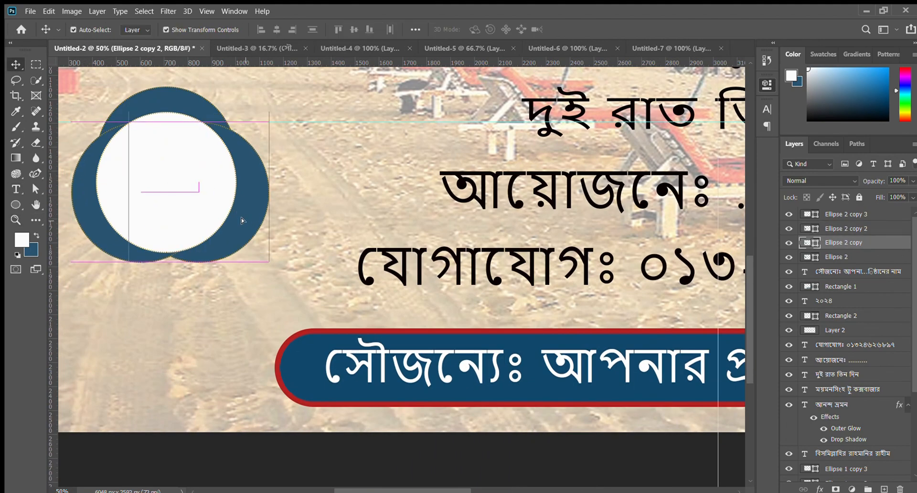
left_click(157, 468)
- Nudge the white circle slightly upward within the dark-blue cluster
key("ctrl+minus")
key("ctrl+minus")
key("ctrl+minus")
key("ctrl+minus")
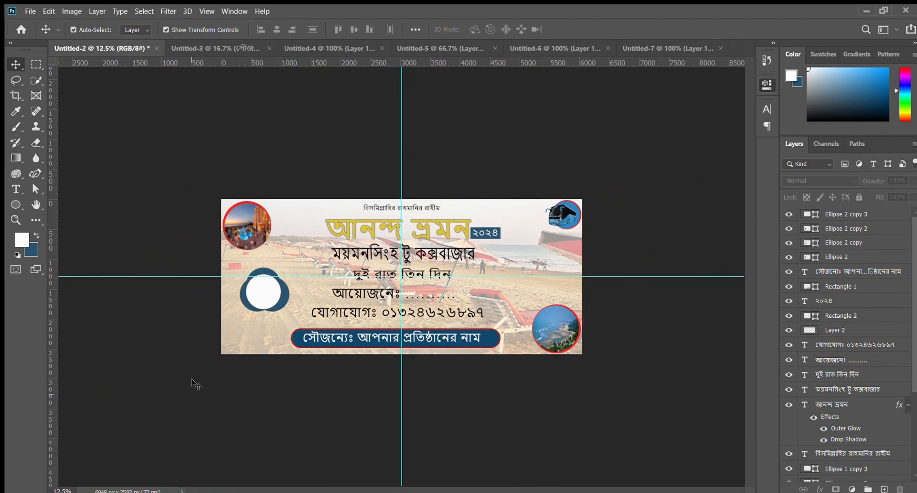
left_click(252, 296)
key("Up")
key("Up")
left_click(222, 440)
left_click(255, 296)
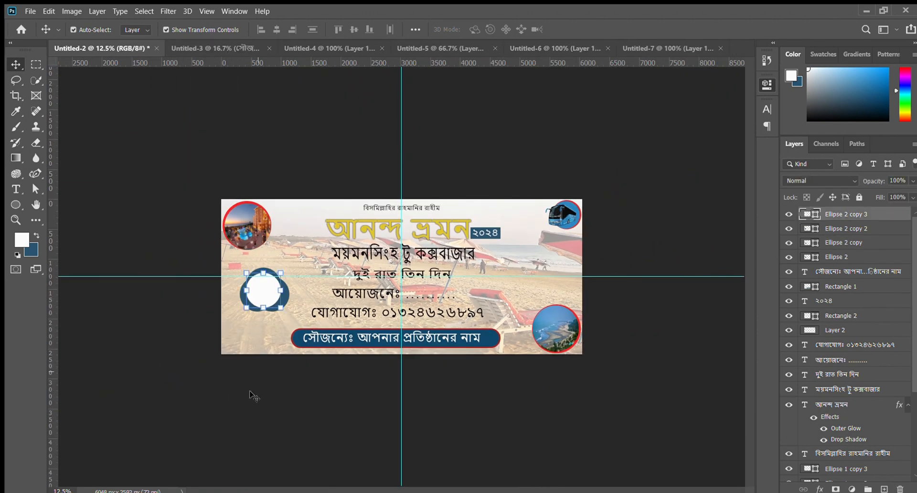
left_click(253, 396)
- Start a new text line over the white circle in Nirmala UI Regular at 212.01 pt
key("ctrl+plus")
left_click(10, 219)
left_click(106, 351)
left_click(106, 351)
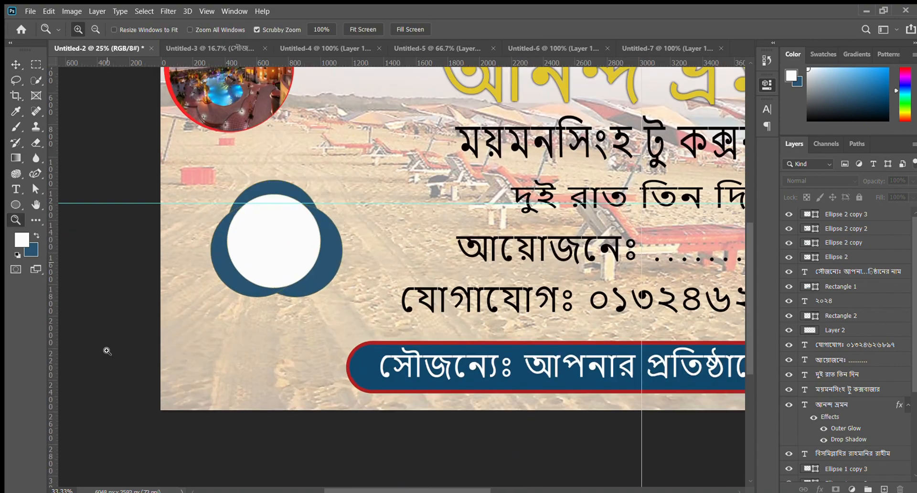
left_click(106, 351)
left_click(14, 189)
left_click(302, 160)
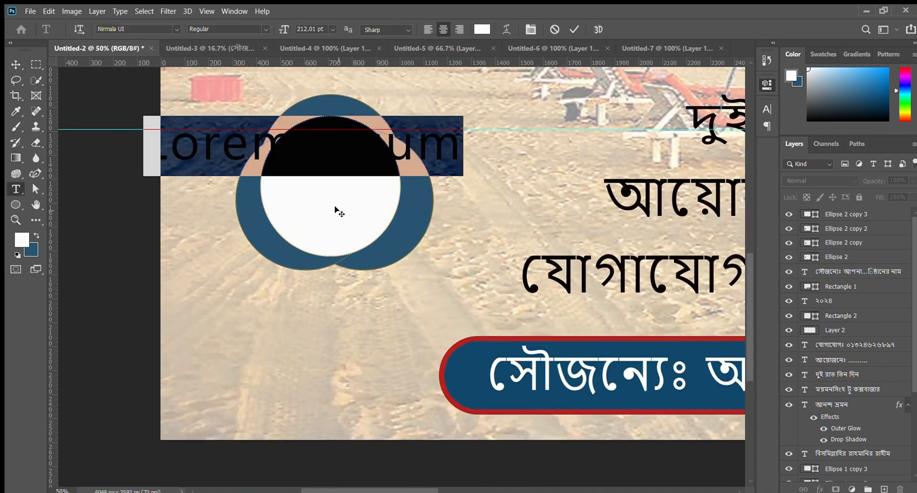
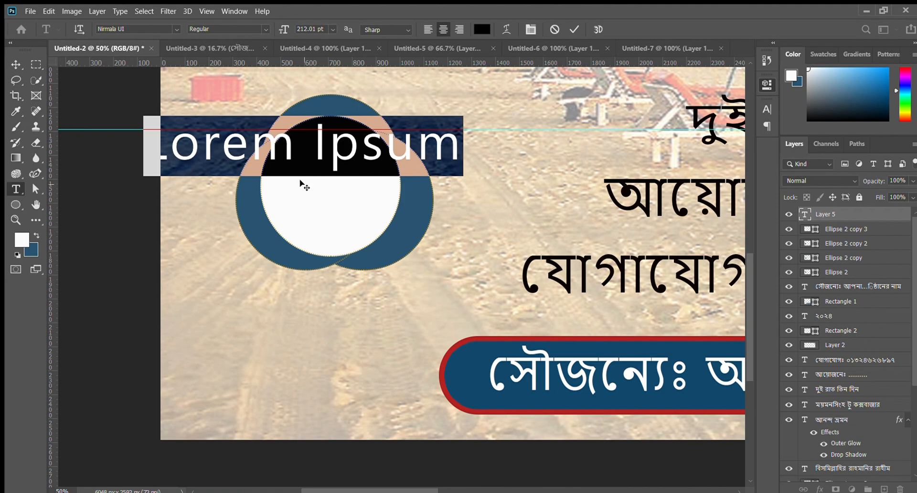
- Replace the placeholder text over the white circle with the date ১ মার্চ, putting ১ above মার্চ
left_click(16, 175)
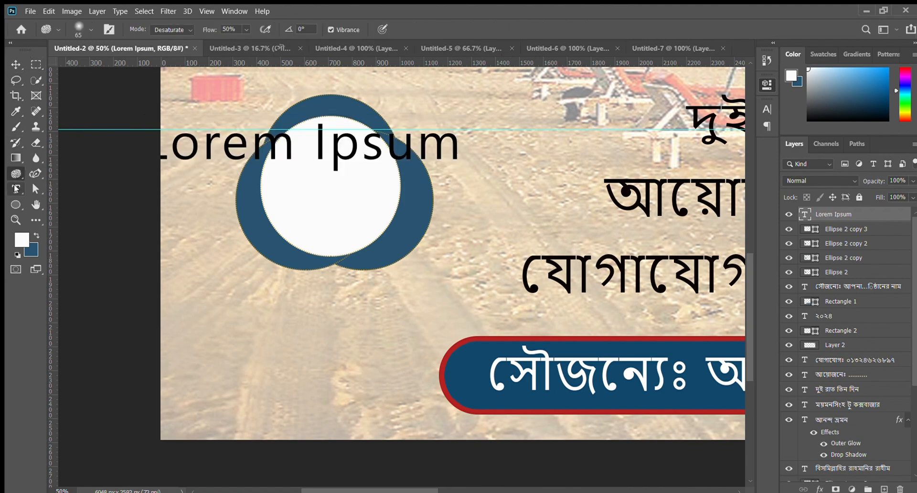
left_click(16, 189)
left_click_drag(469, 144, 128, 148)
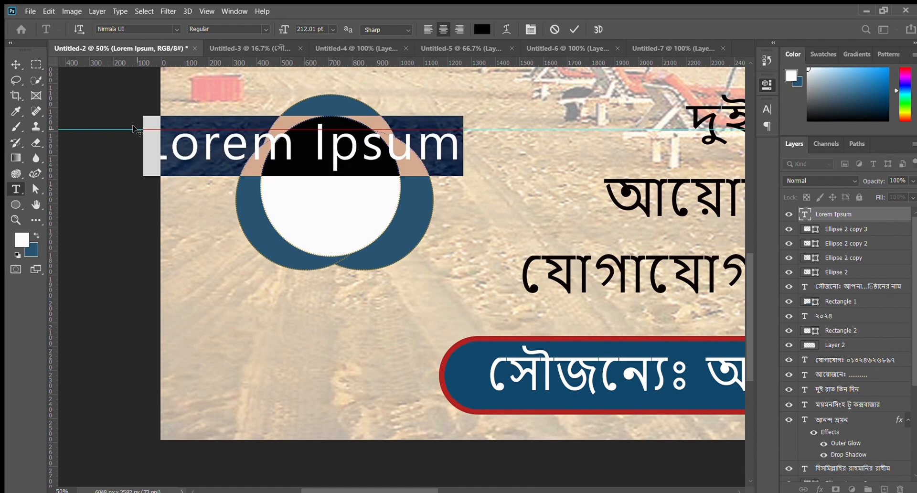
type("১")
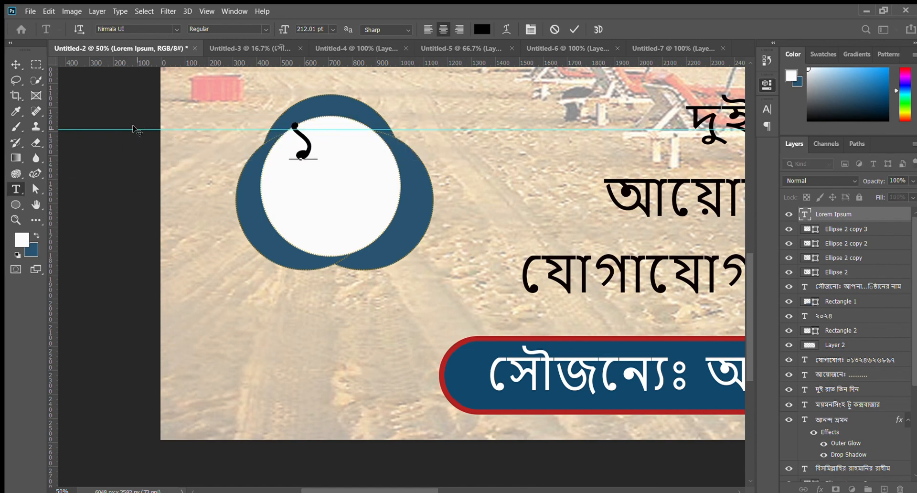
key("Return")
type("মা")
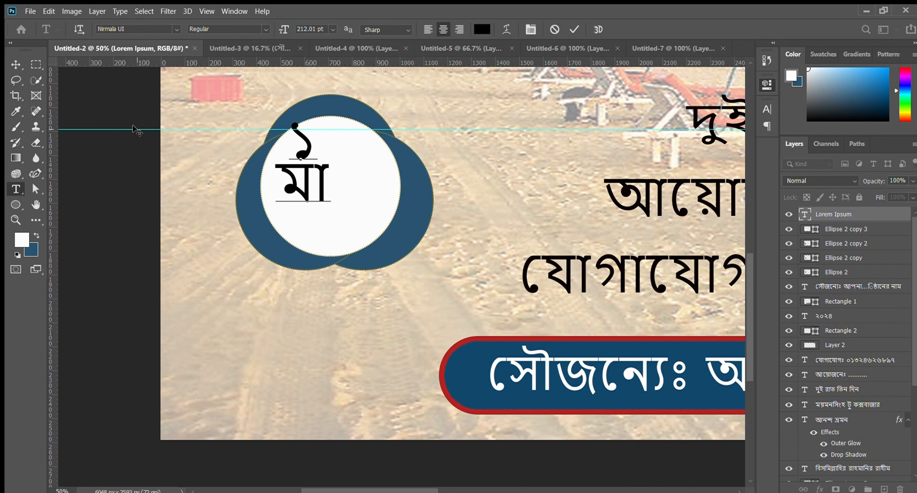
type("র্চ")
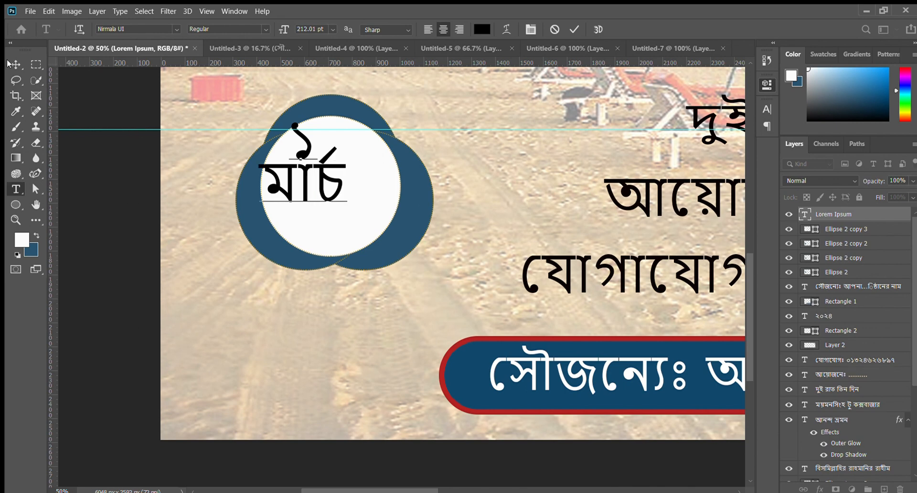
- Enlarge the two-line date text to 254.34 pt and centre it within the white circle
left_click(15, 64)
left_click_drag(331, 183, 381, 232)
key("Return")
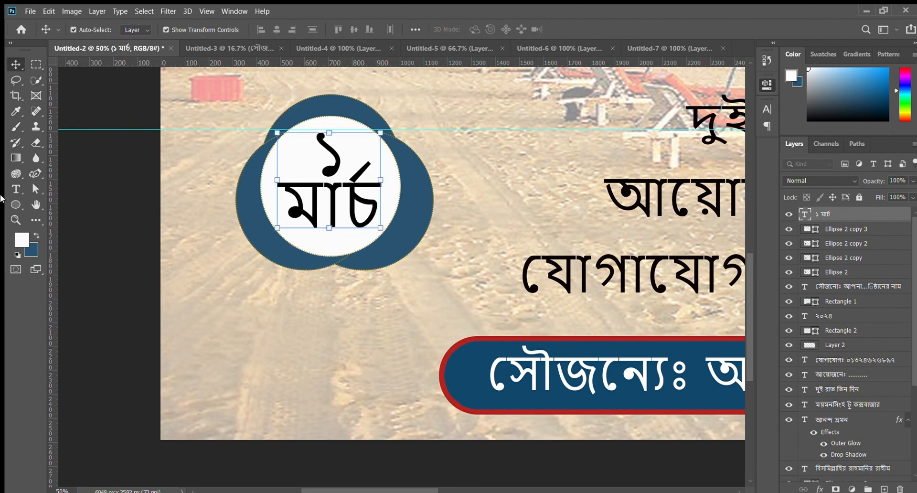
- Add ম after the ১ so the date's first line reads ১ম
left_click(14, 190)
left_click(344, 190)
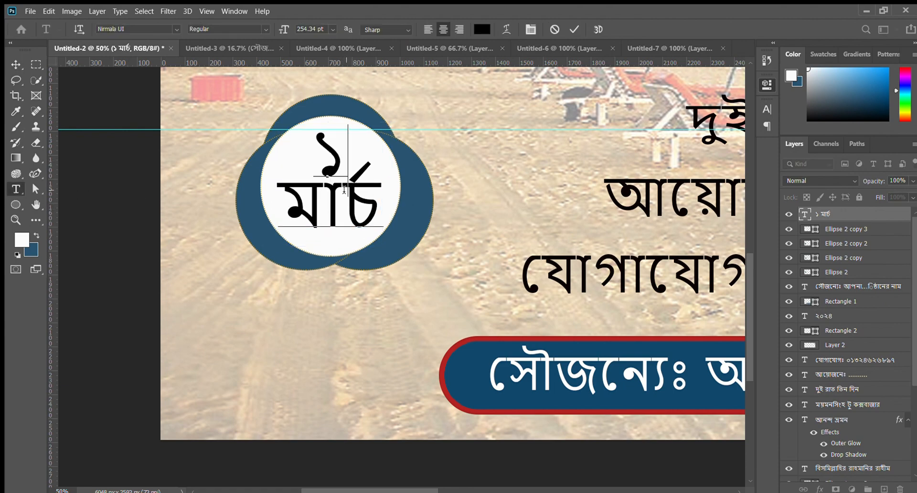
type("ম")
left_click(12, 67)
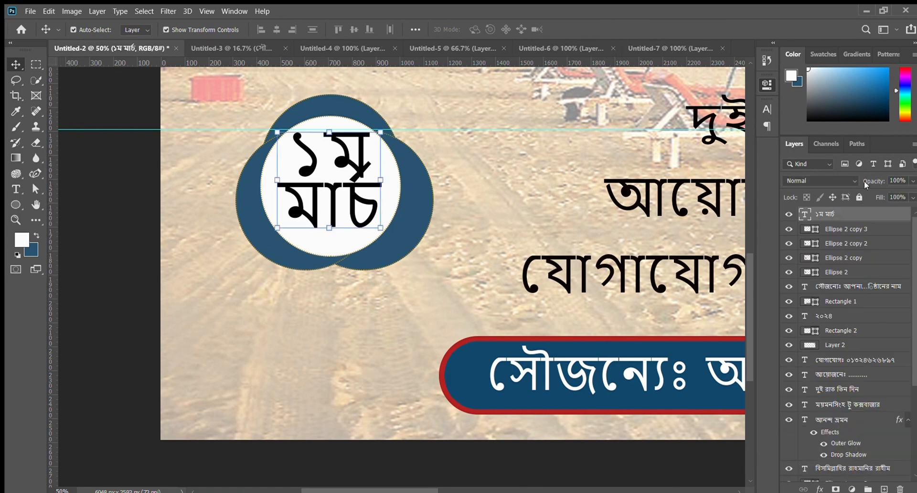
- Increase the line spacing of the ১ম মার্চ text so its two lines no longer overlap
scroll(865, 309, "down", 3)
scroll(324, 278, "up", 3)
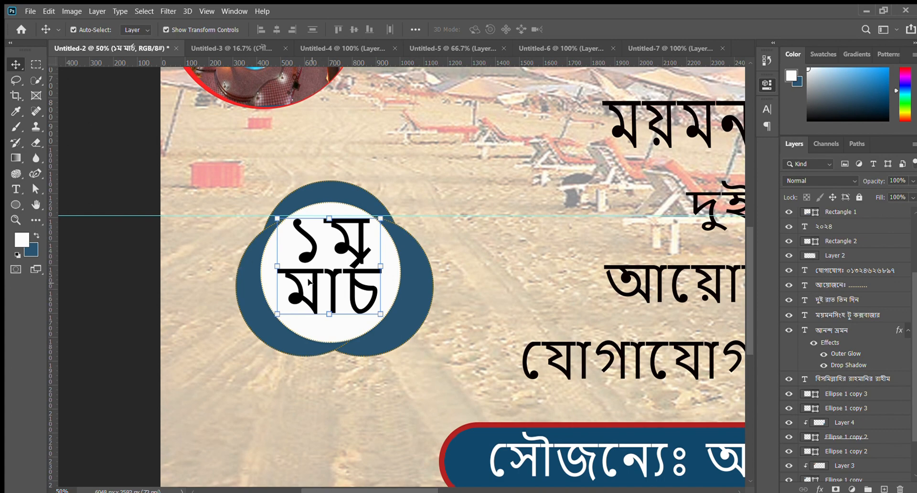
left_click_drag(660, 233, 705, 237)
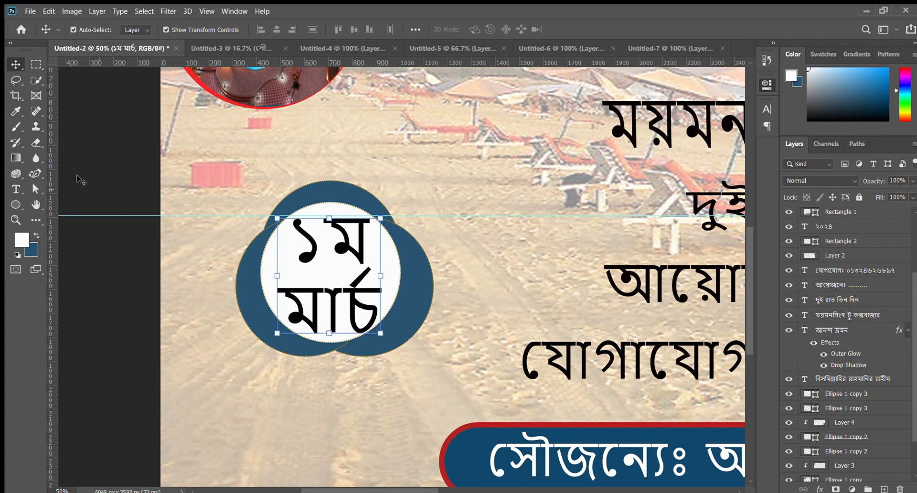
- Delete and re-enter the ১ before ম in the date's first line
double_click(325, 244)
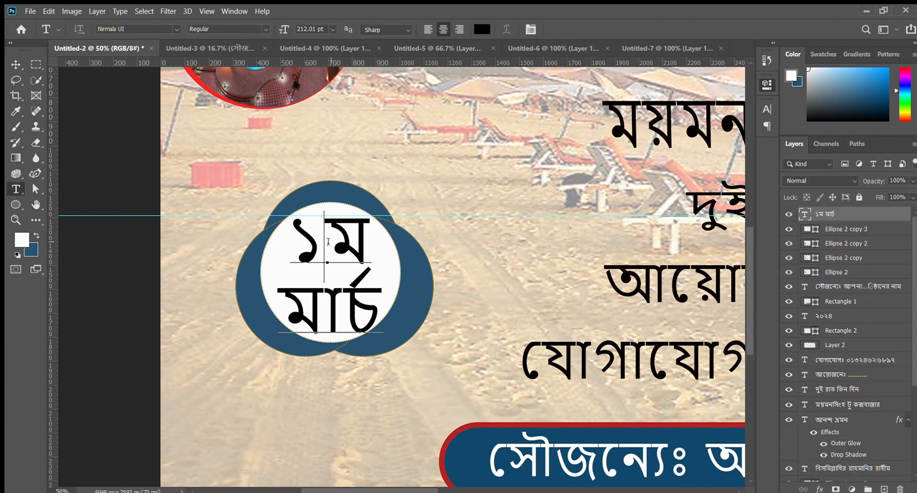
key("BackSpace")
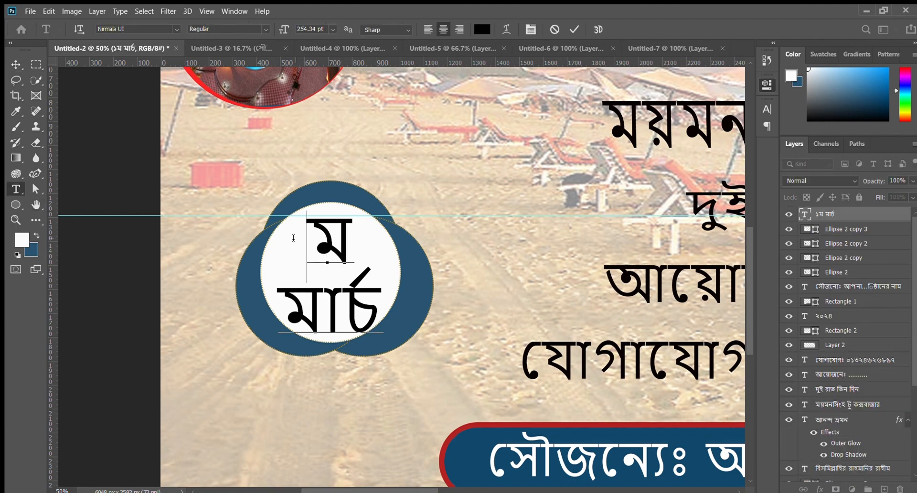
type("১")
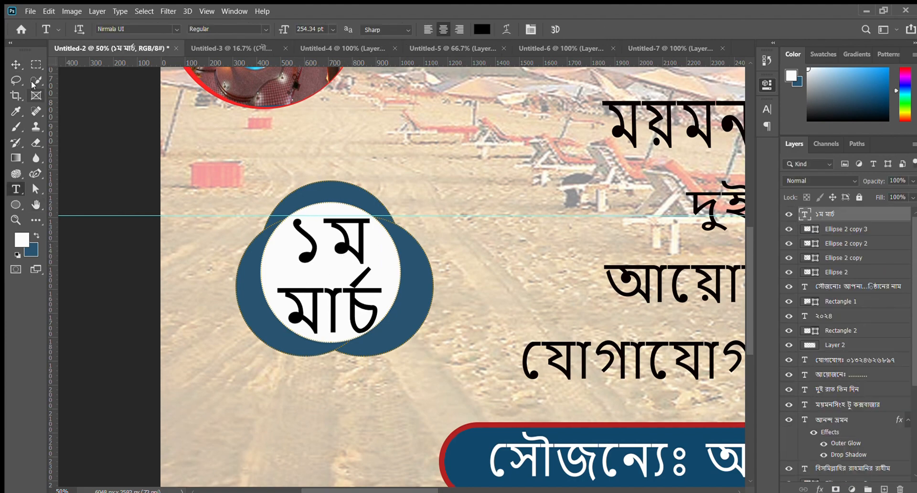
left_click(15, 64)
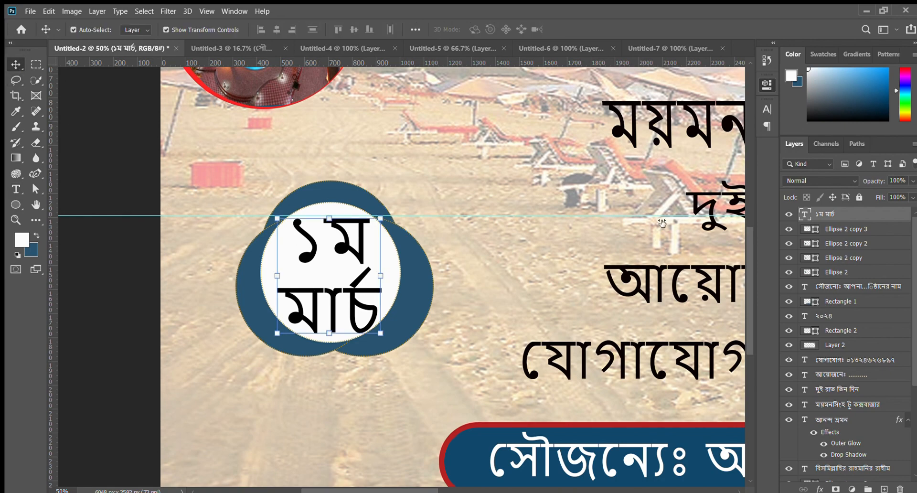
- Tighten the line spacing of the ১ম মার্চ text slightly and check it against the whole banner
left_click_drag(662, 223, 649, 223)
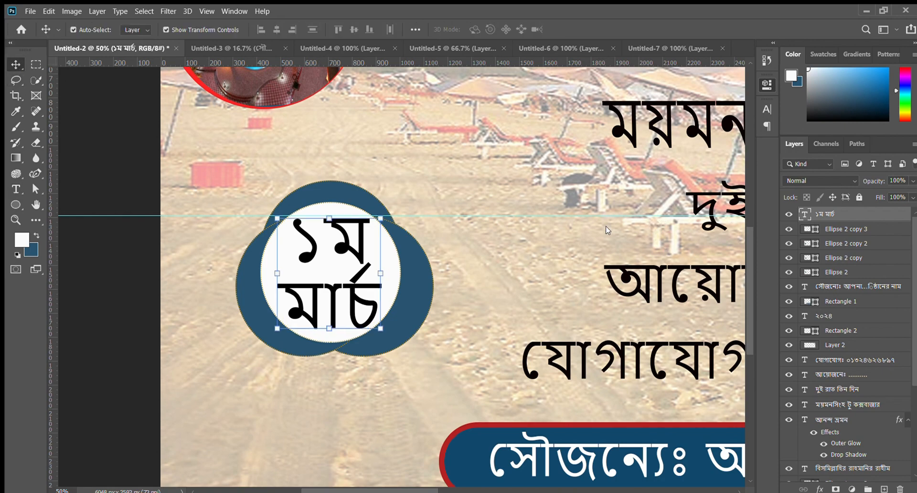
left_click(79, 101)
key("ctrl+minus")
key("ctrl+minus")
key("ctrl+minus")
key("ctrl+minus")
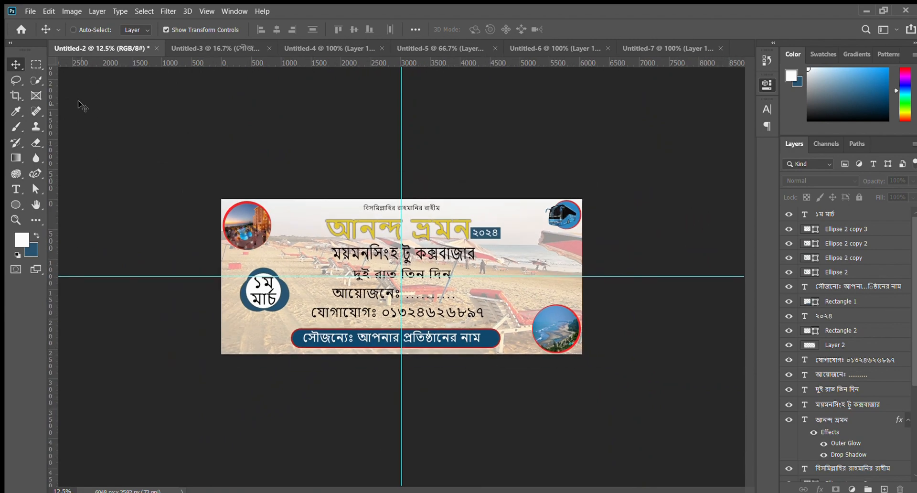
- Scale the ১ম মার্চ text down proportionally so it sits with more margin inside the white circle
key("ctrl+plus")
key("ctrl+plus")
left_click(16, 220)
triple_click(74, 386)
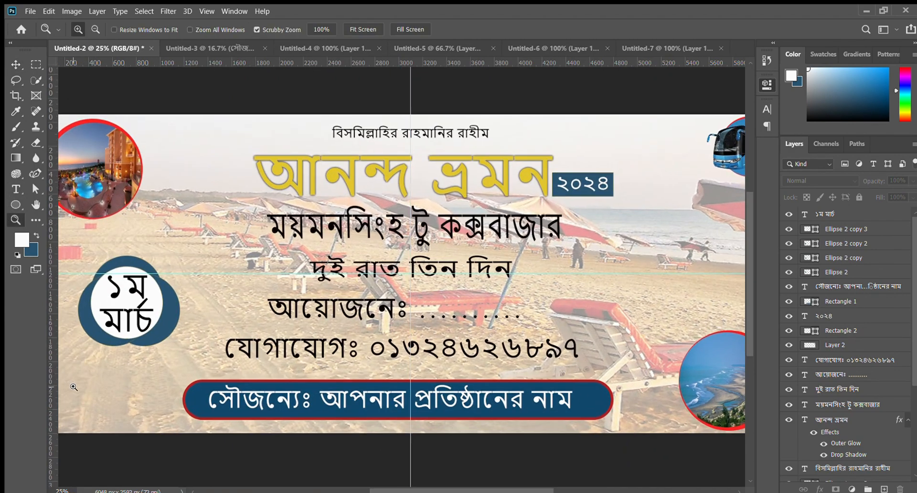
left_click(16, 64)
left_click(195, 198)
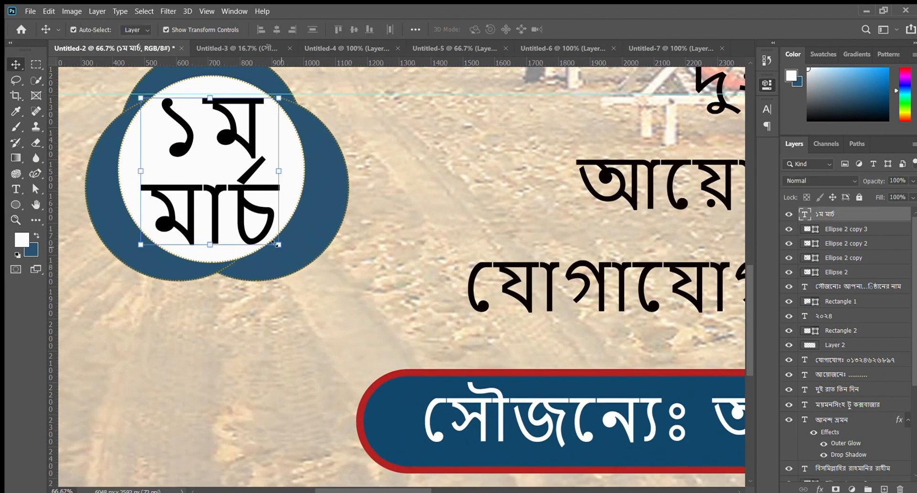
left_click_drag(280, 246, 256, 233)
key("Return")
- Enlarge only the word মার্চ so it is bigger than the ১ম line above it
left_click(15, 189)
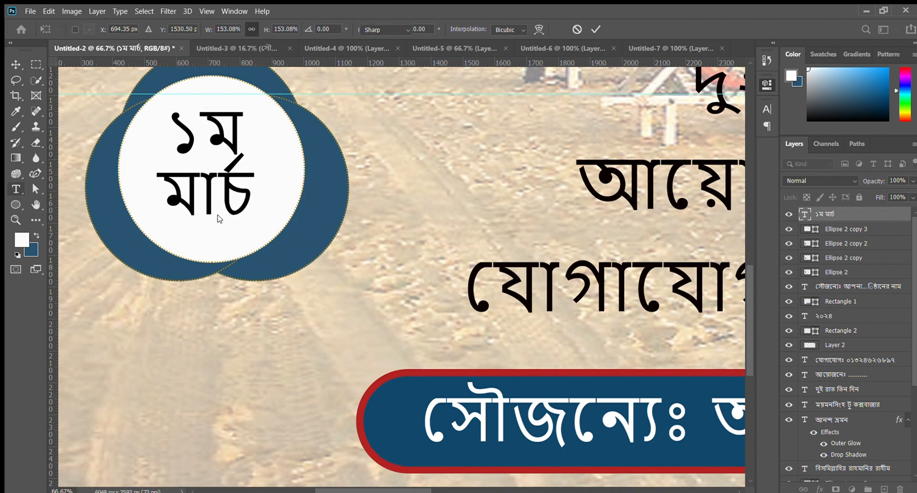
double_click(219, 212)
left_click_drag(293, 28, 313, 30)
left_click(14, 62)
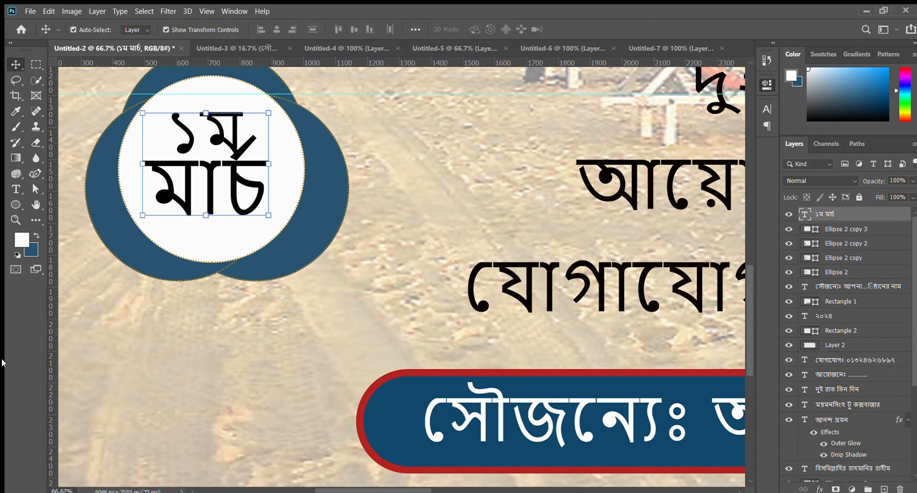
- Widen the line spacing between ১ম and the enlarged মার্চ, and nudge the date text slightly within the white circle
left_click_drag(663, 232, 679, 232)
key("m")
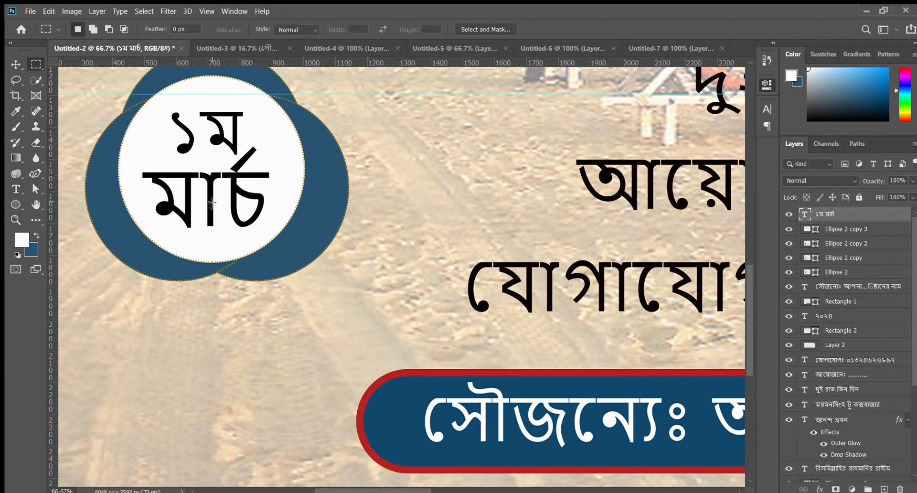
left_click(14, 63)
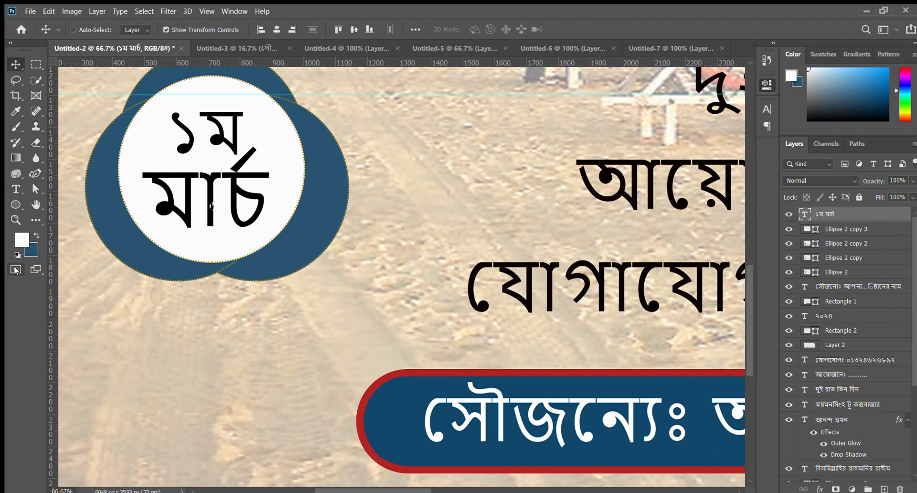
key("ctrl+d")
left_click_drag(207, 201, 207, 200)
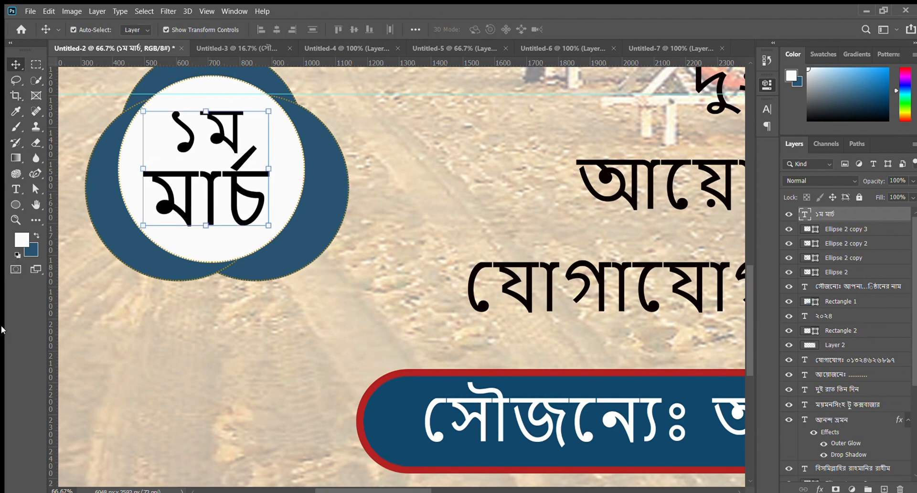
key("ctrl+minus")
key("ctrl+minus")
key("ctrl+minus")
key("ctrl+minus")
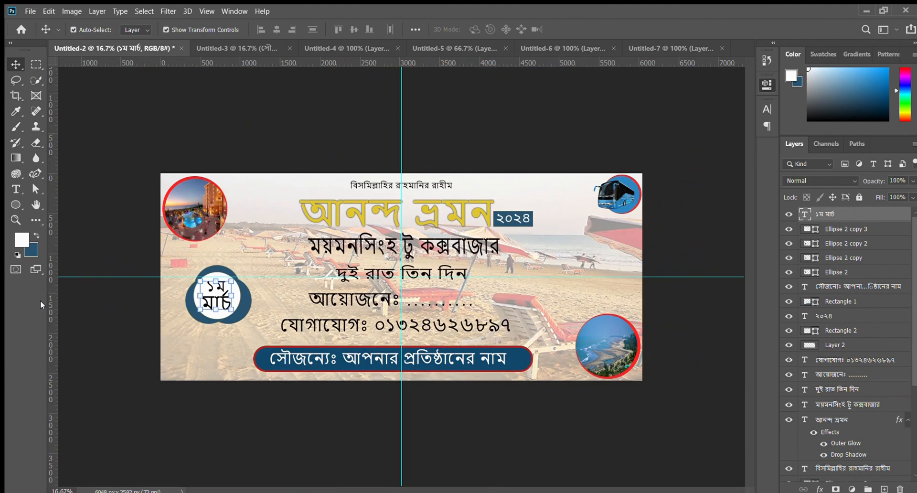
left_click(194, 125)
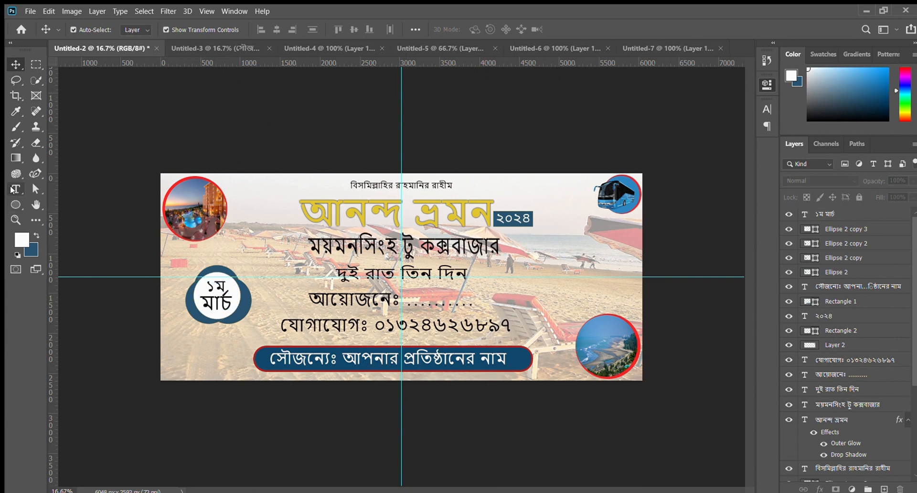
- Recolour the whole ১ম মার্চ date text from black to a dark gold
left_click(15, 189)
left_click(217, 288)
key("ctrl+a")
left_click(482, 29)
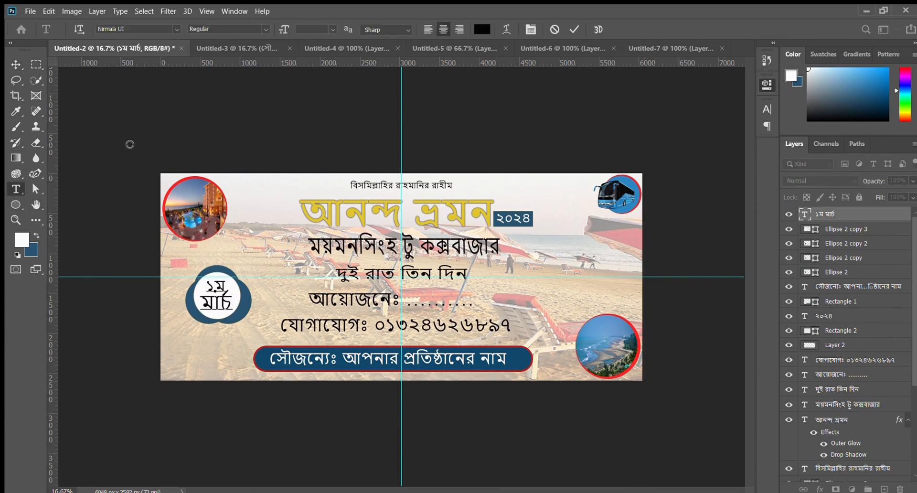
left_click(215, 207)
left_click_drag(200, 165, 197, 126)
key("ctrl+Return")
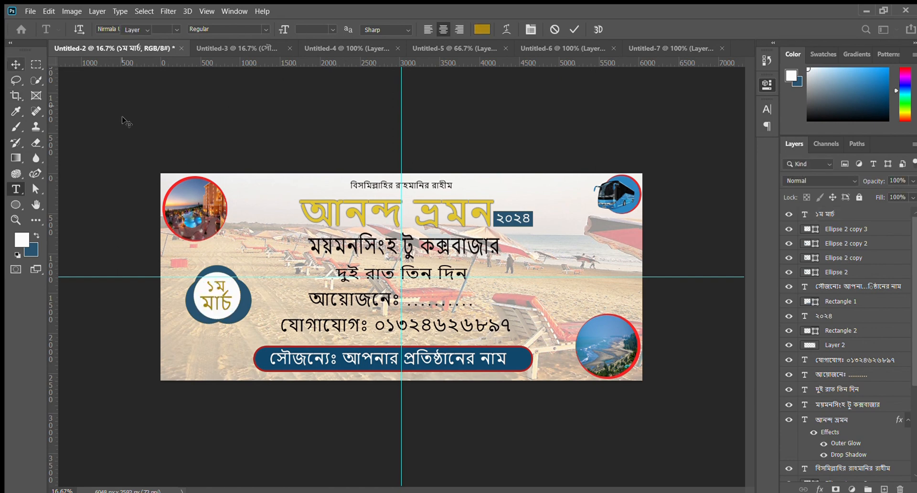
key("v")
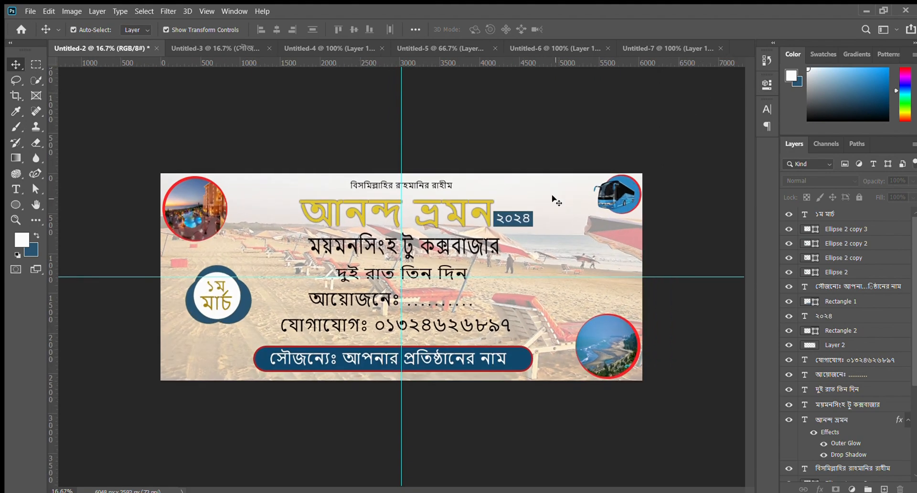
- Look through the other open image documents and return to the banner document
left_click(199, 48)
left_click(430, 48)
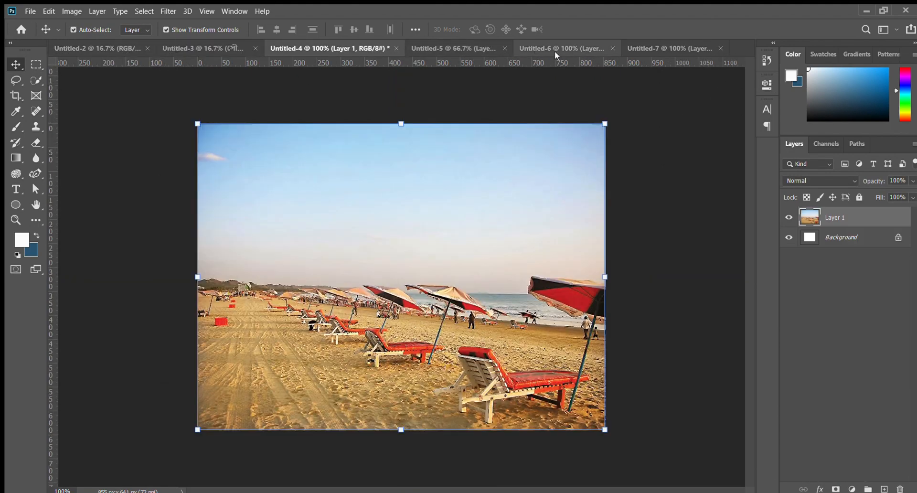
left_click(555, 48)
left_click(675, 48)
left_click(96, 47)
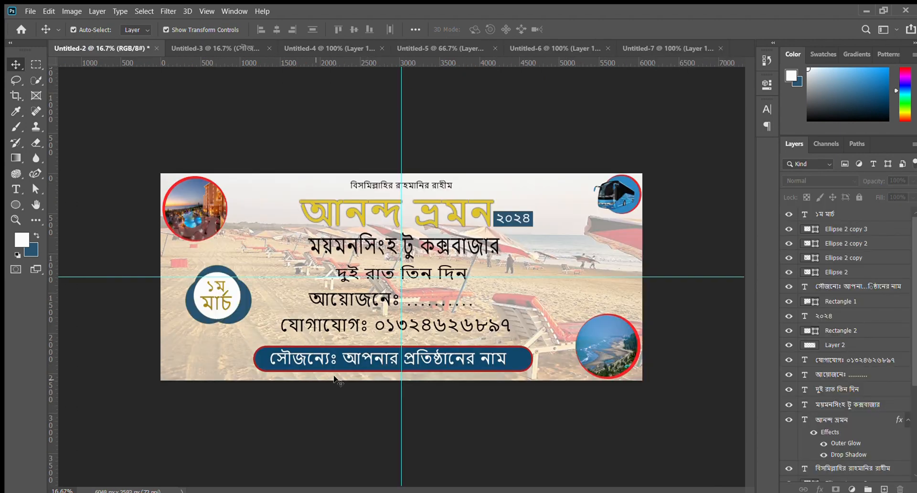